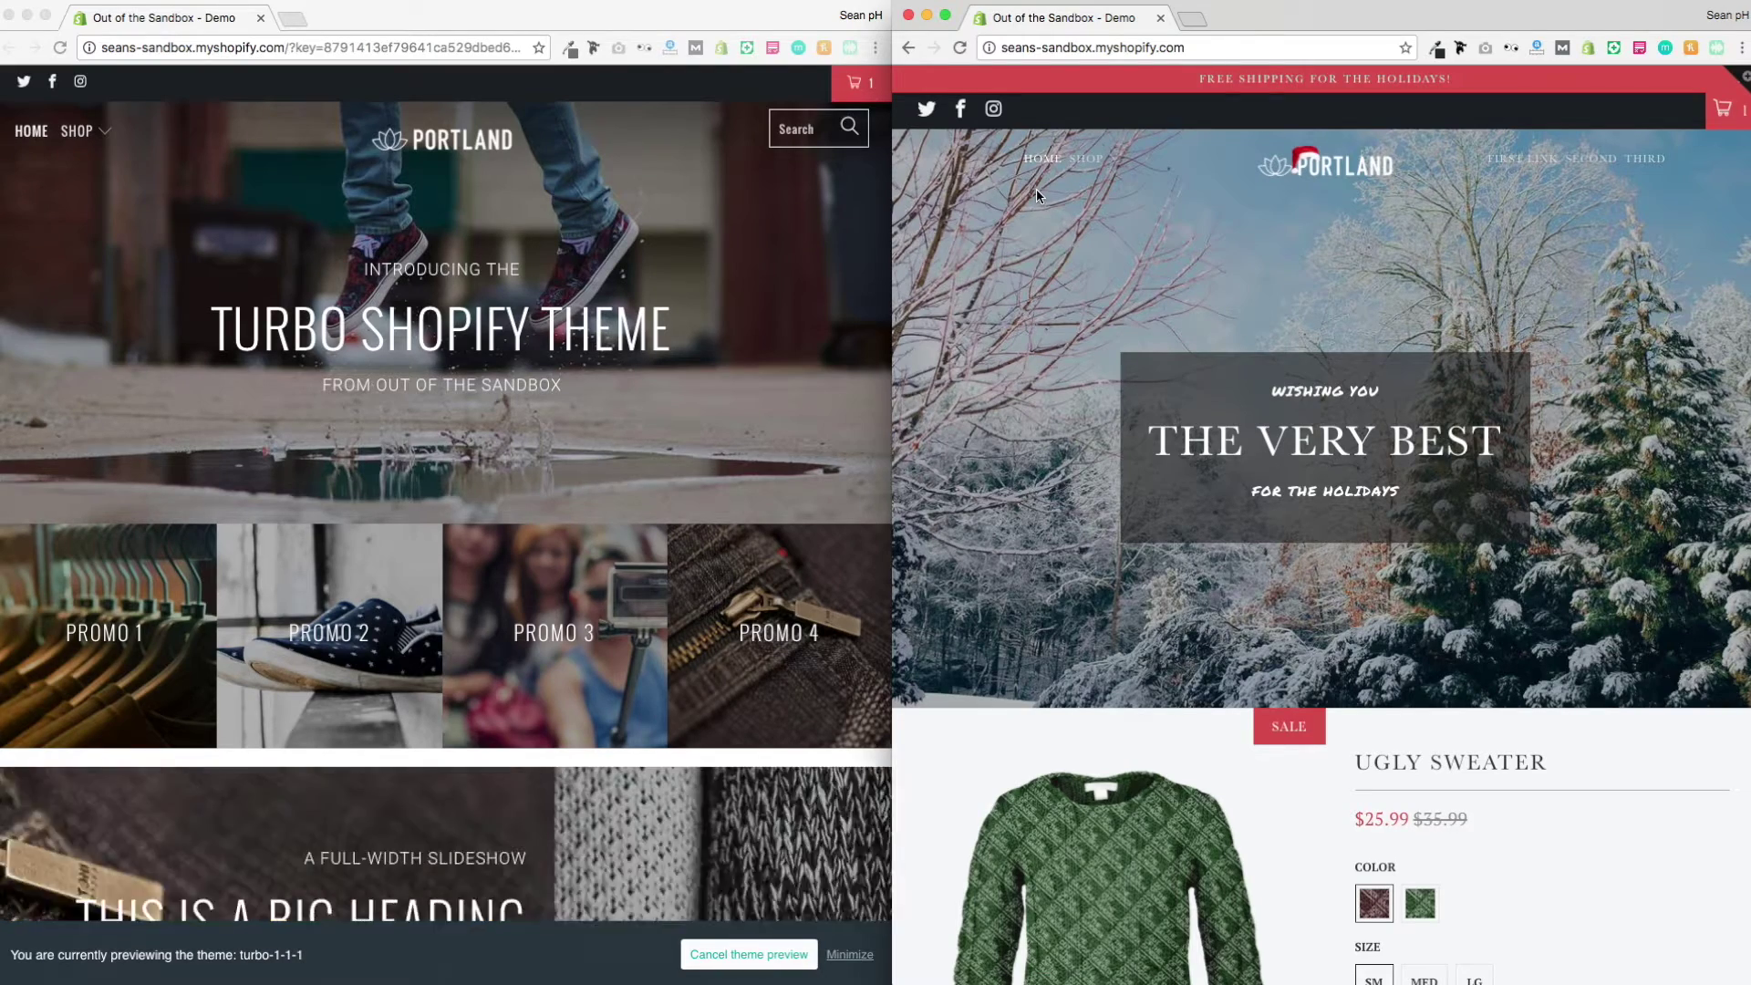
# Scroll through the original and holiday Turbo storefronts to compare them
pyautogui.scroll(-5, 1036, 188)
pyautogui.scroll(-7, 1036, 195)
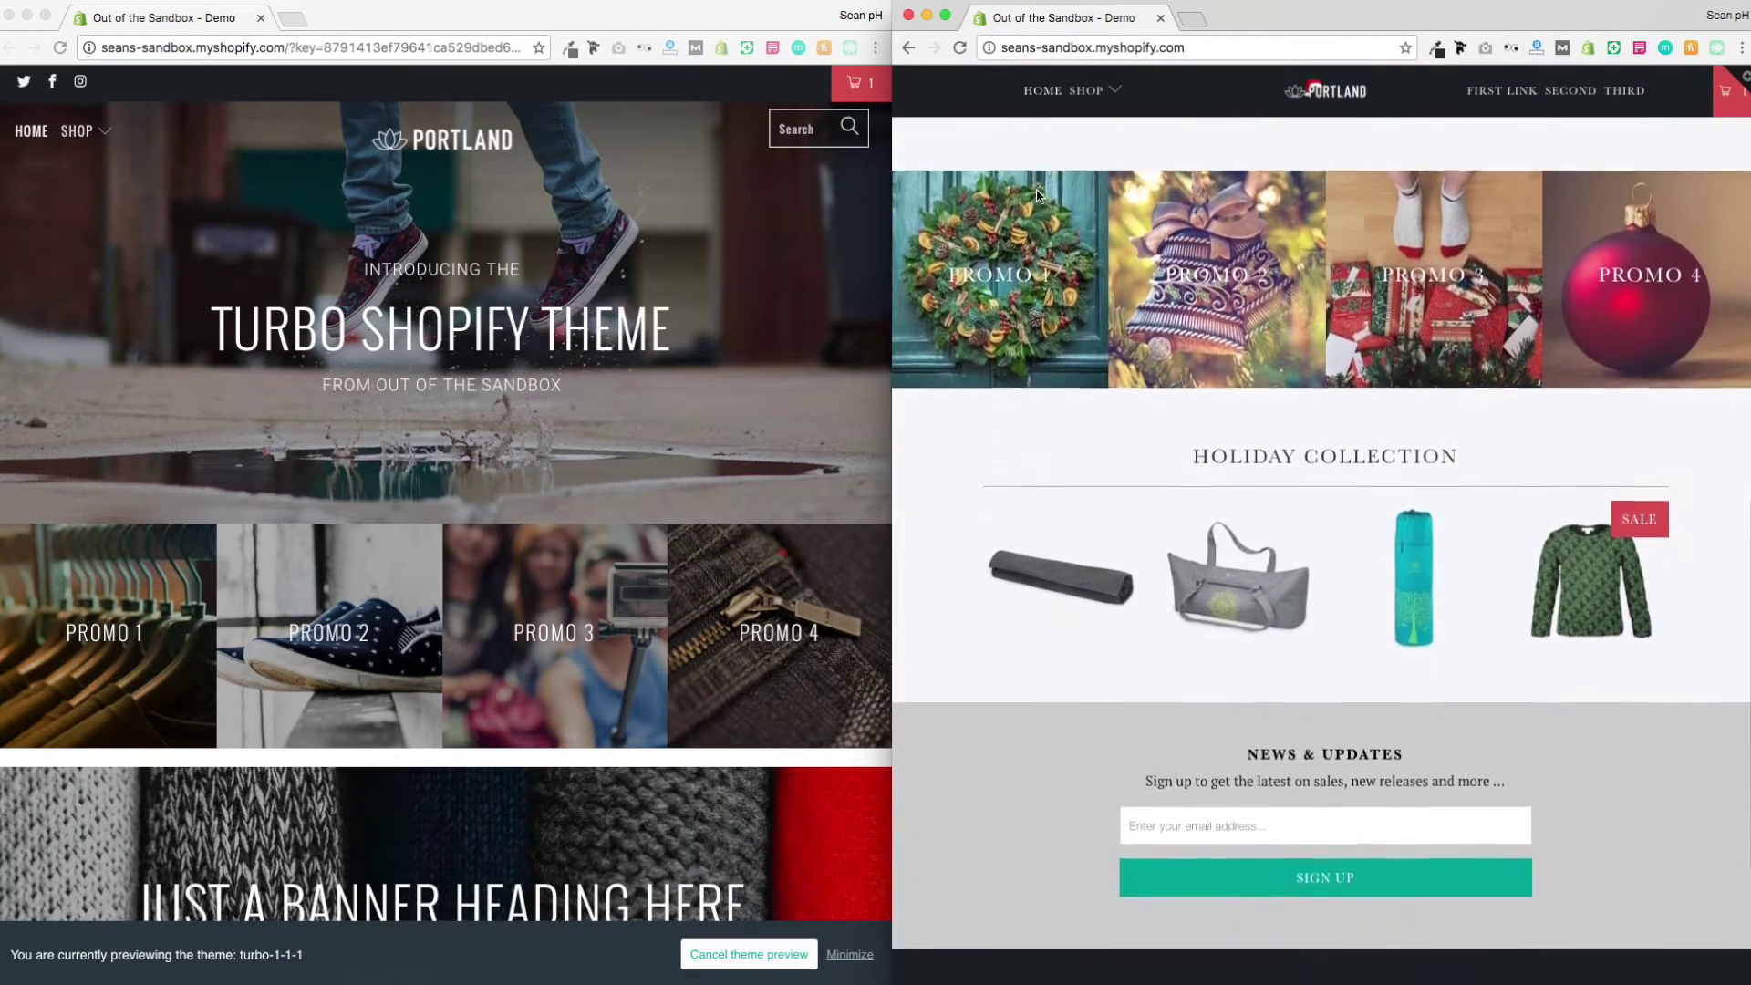
pyautogui.scroll(12, 1036, 194)
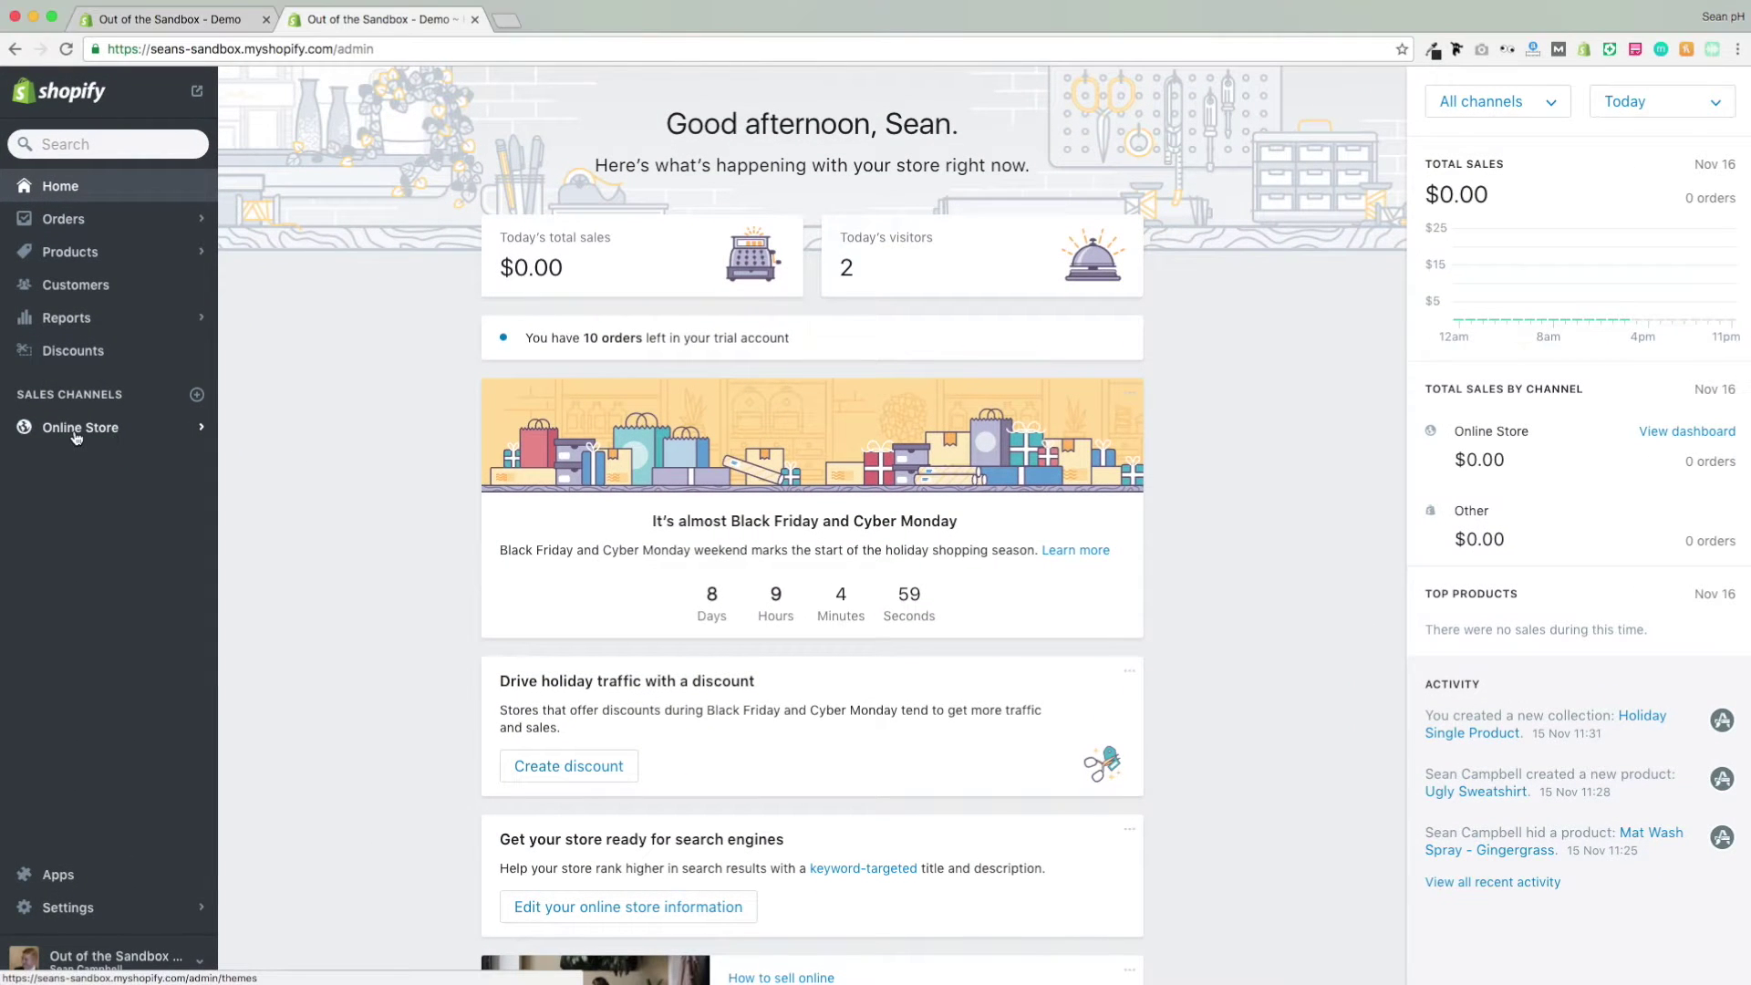
# Open the Turbo-1-1-1 theme in the theme editor and show its Header settings
pyautogui.click(77, 429)
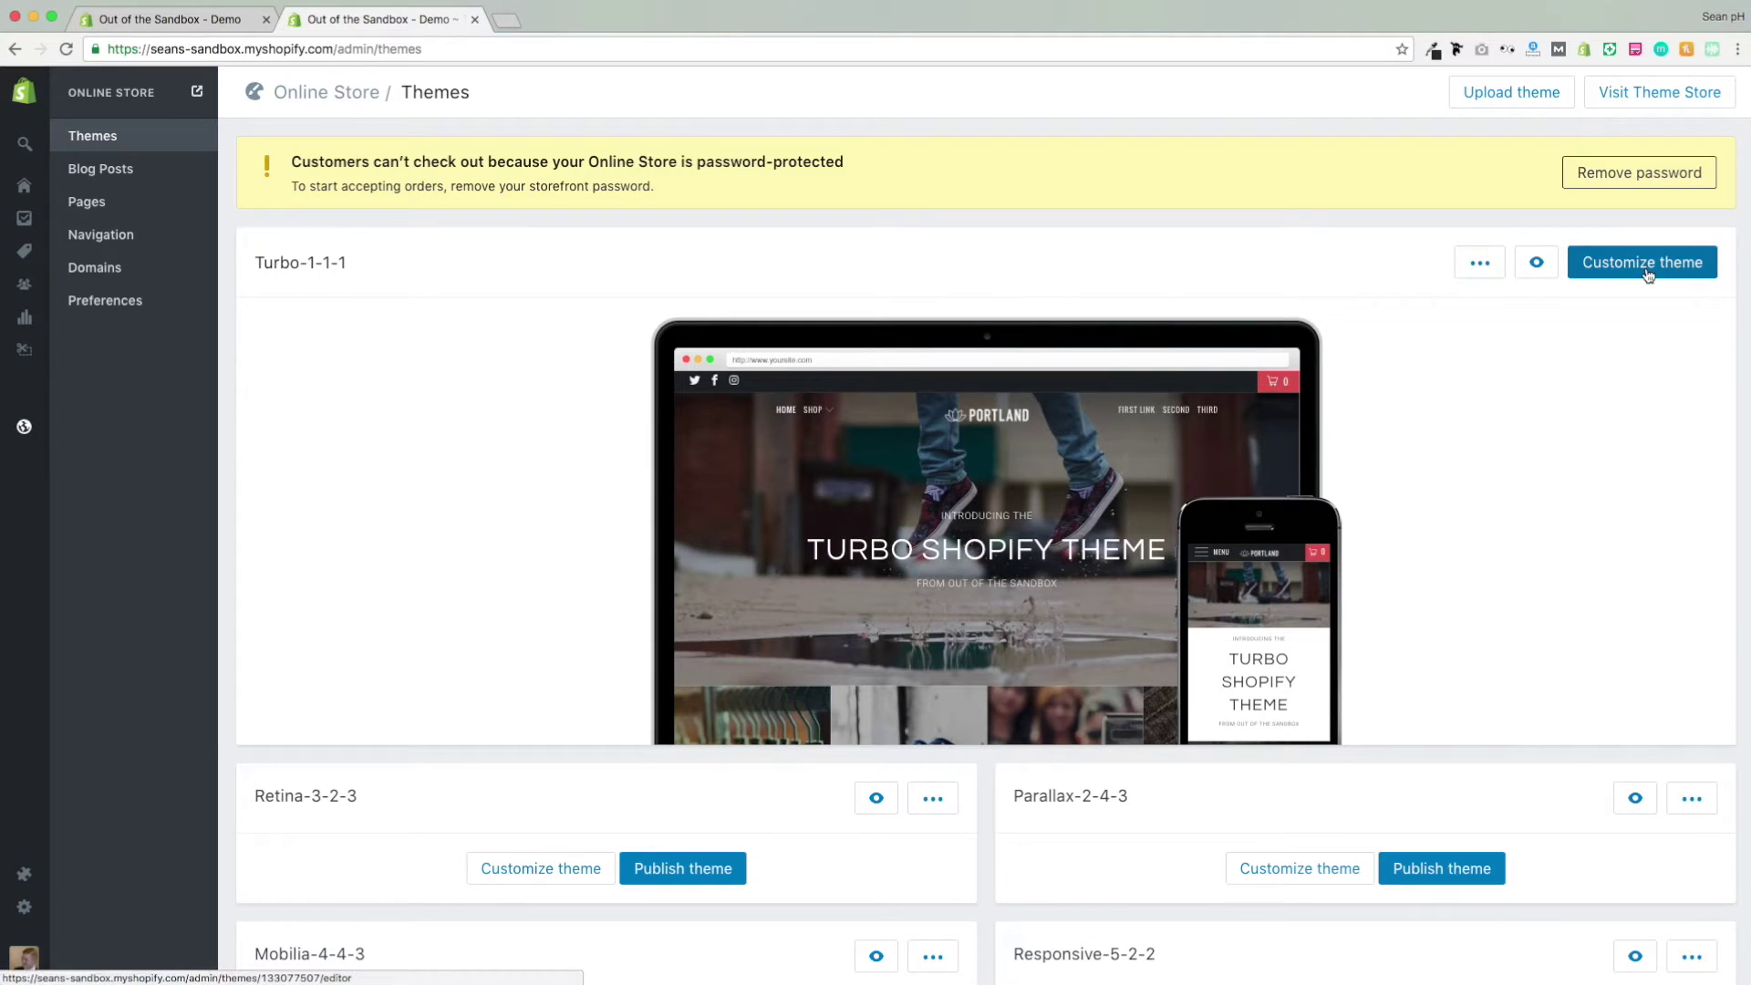
pyautogui.click(1648, 274)
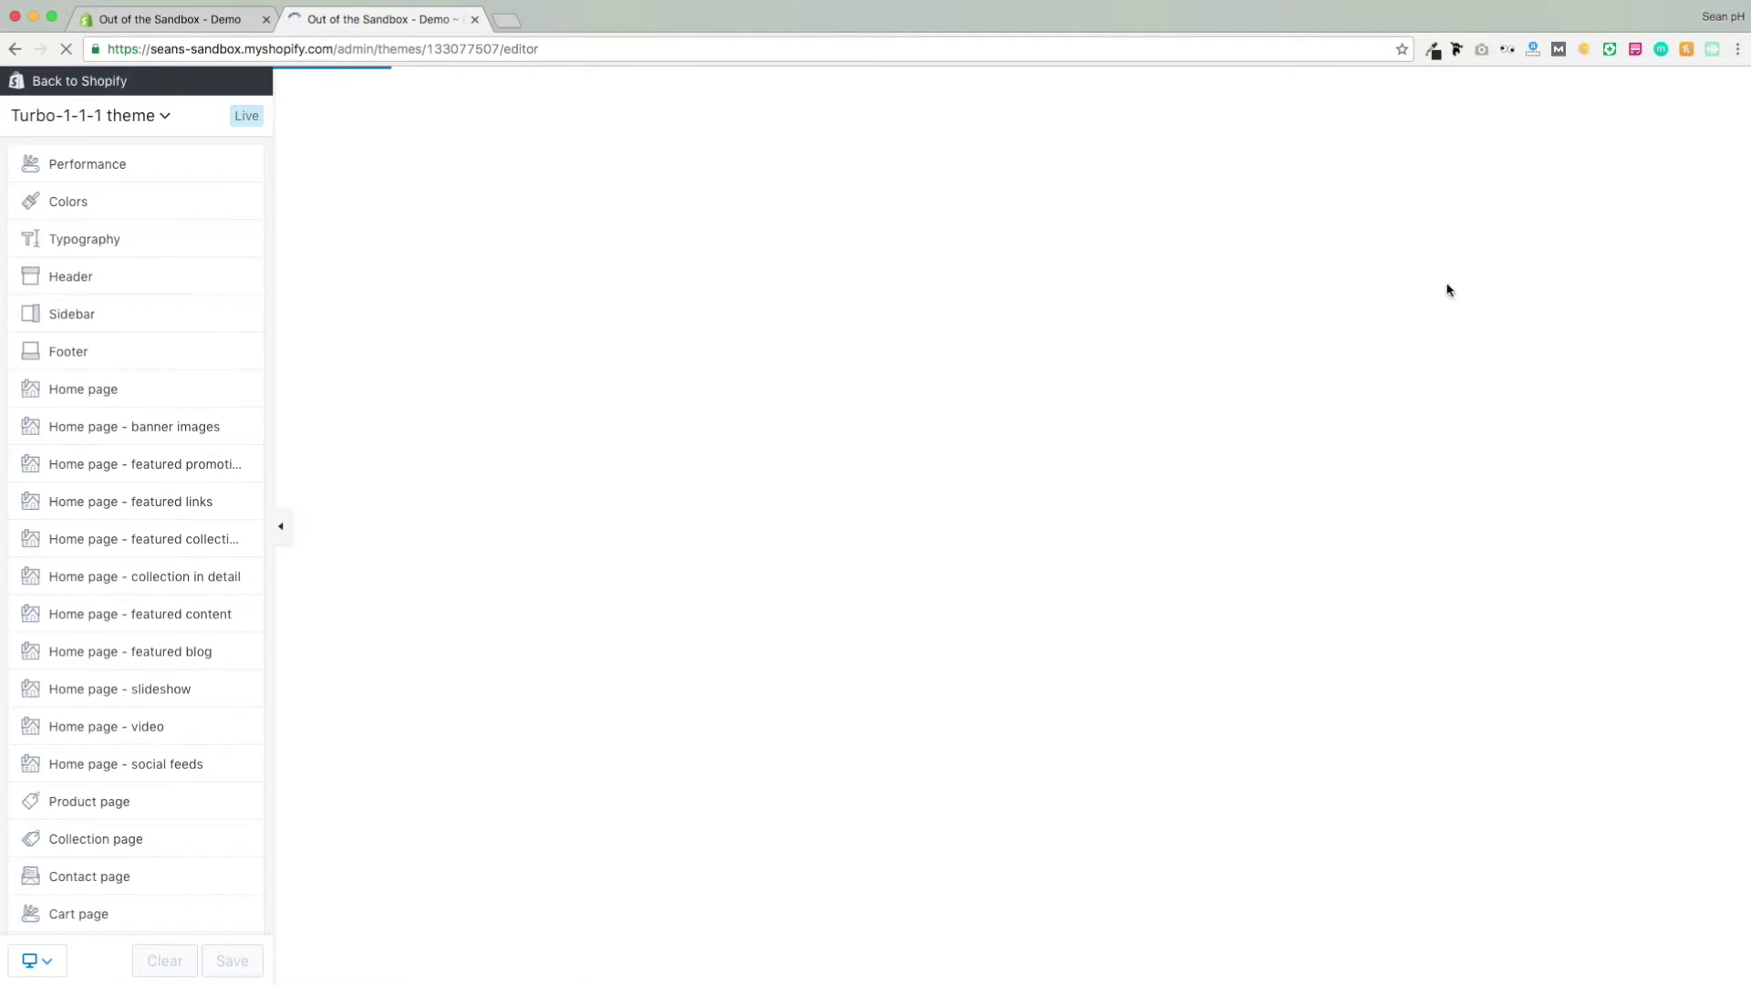
pyautogui.click(79, 278)
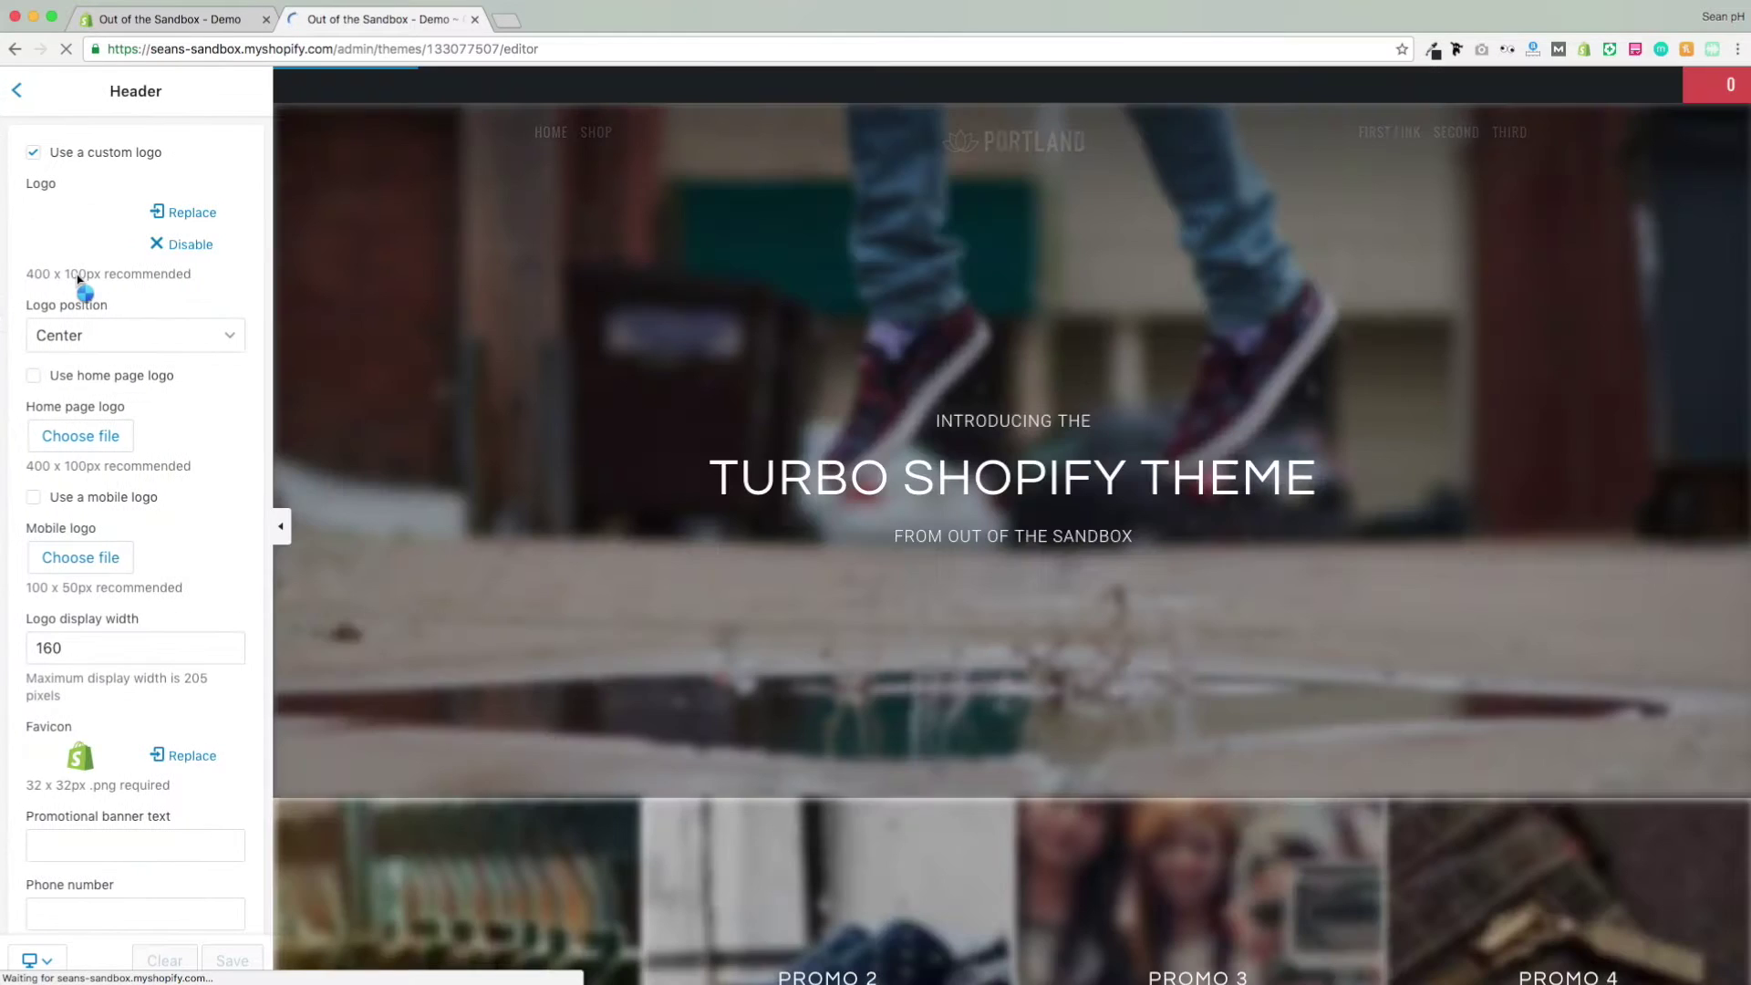
# Enter 'Free Shipping for the Holidays!' as the header's promotional banner text
pyautogui.scroll(-3, 137, 383)
pyautogui.scroll(-1, 137, 386)
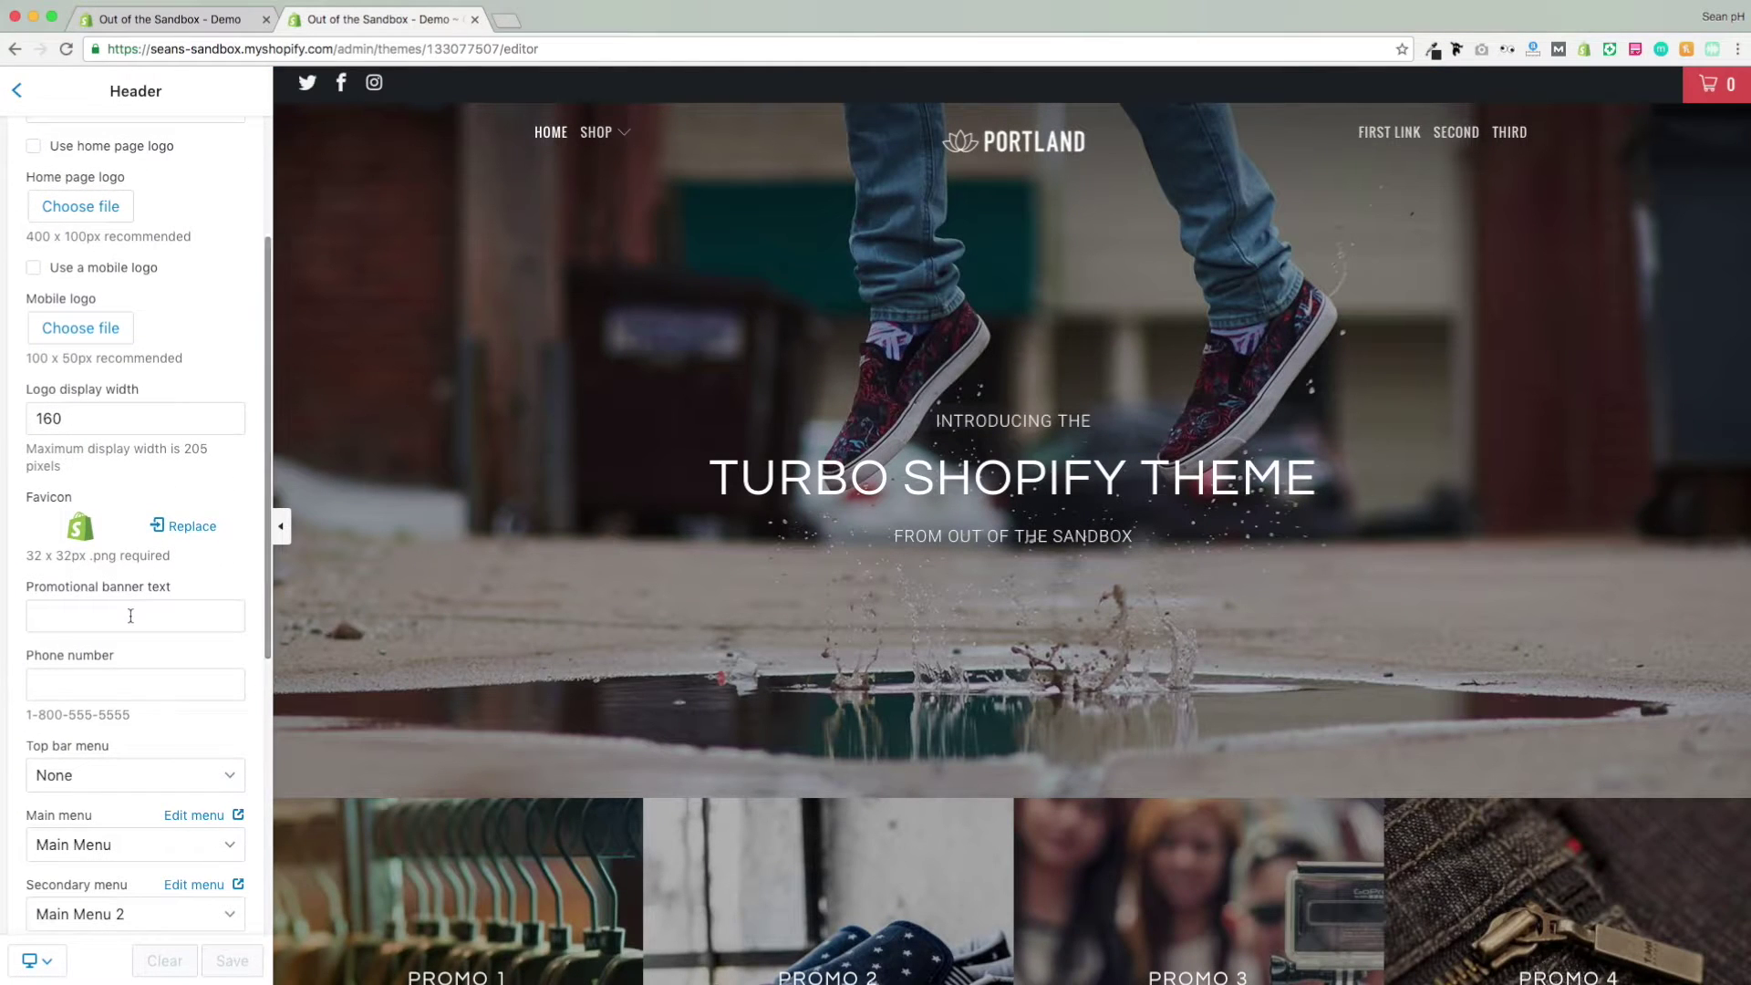
pyautogui.click(133, 614)
pyautogui.click(150, 630)
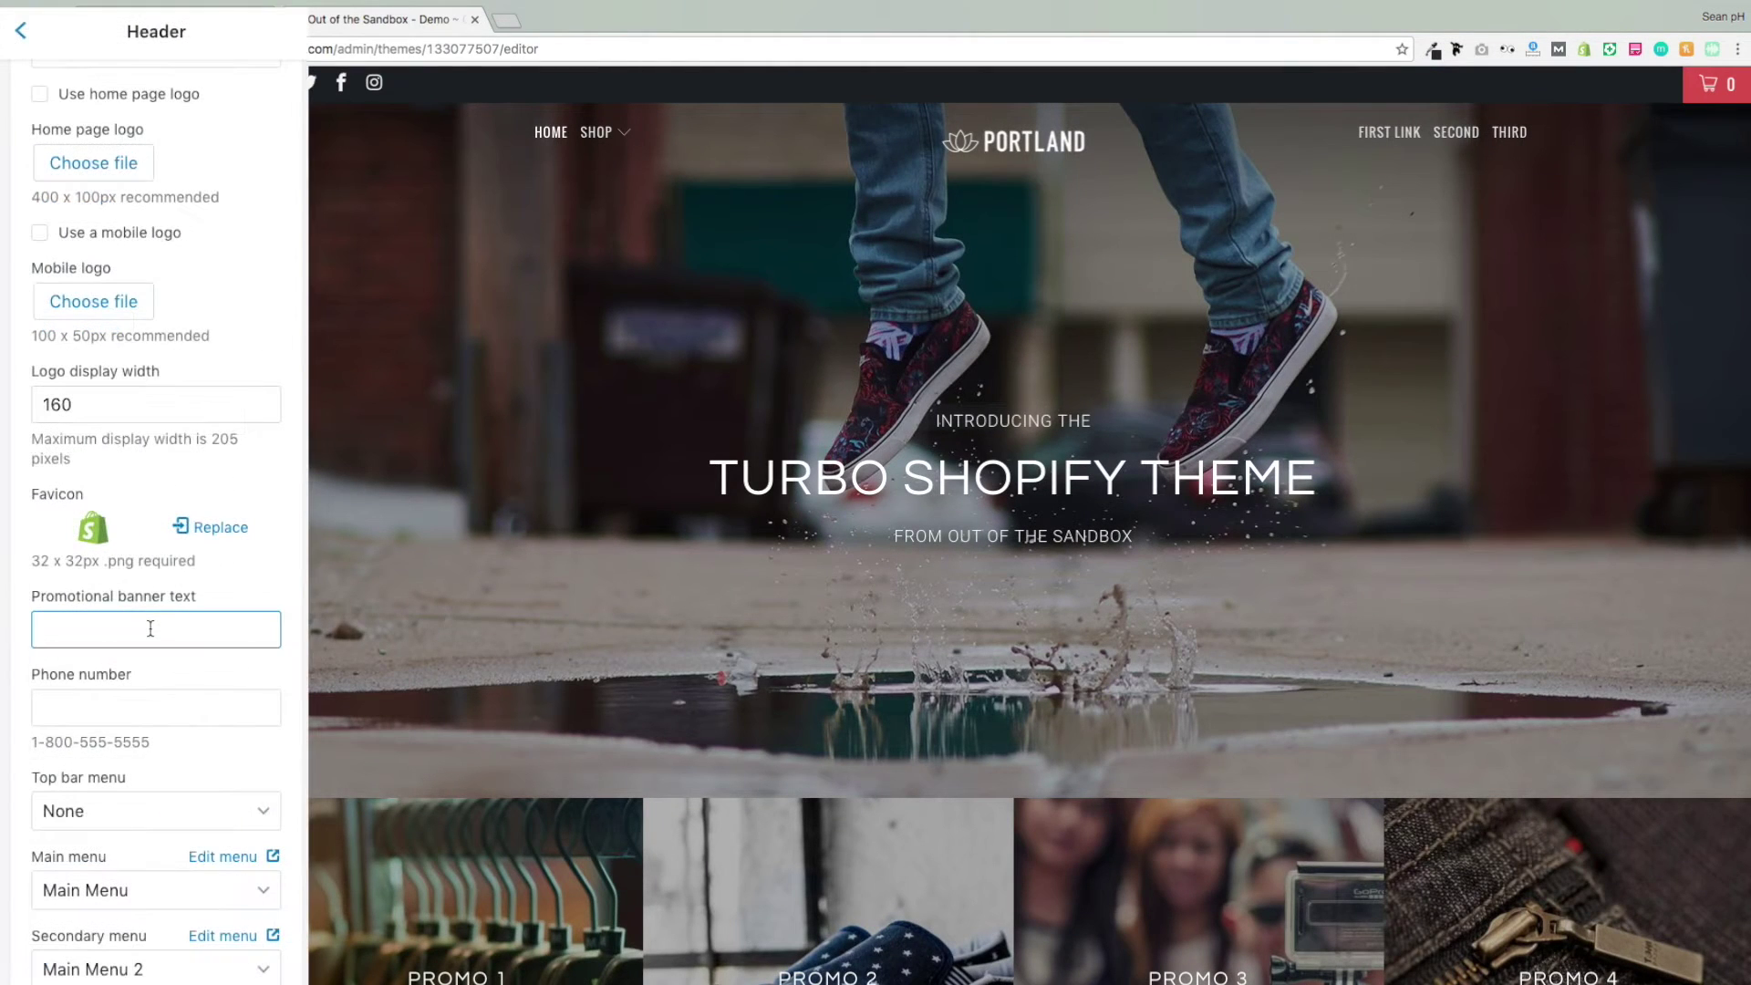
pyautogui.write('Free Shipping')
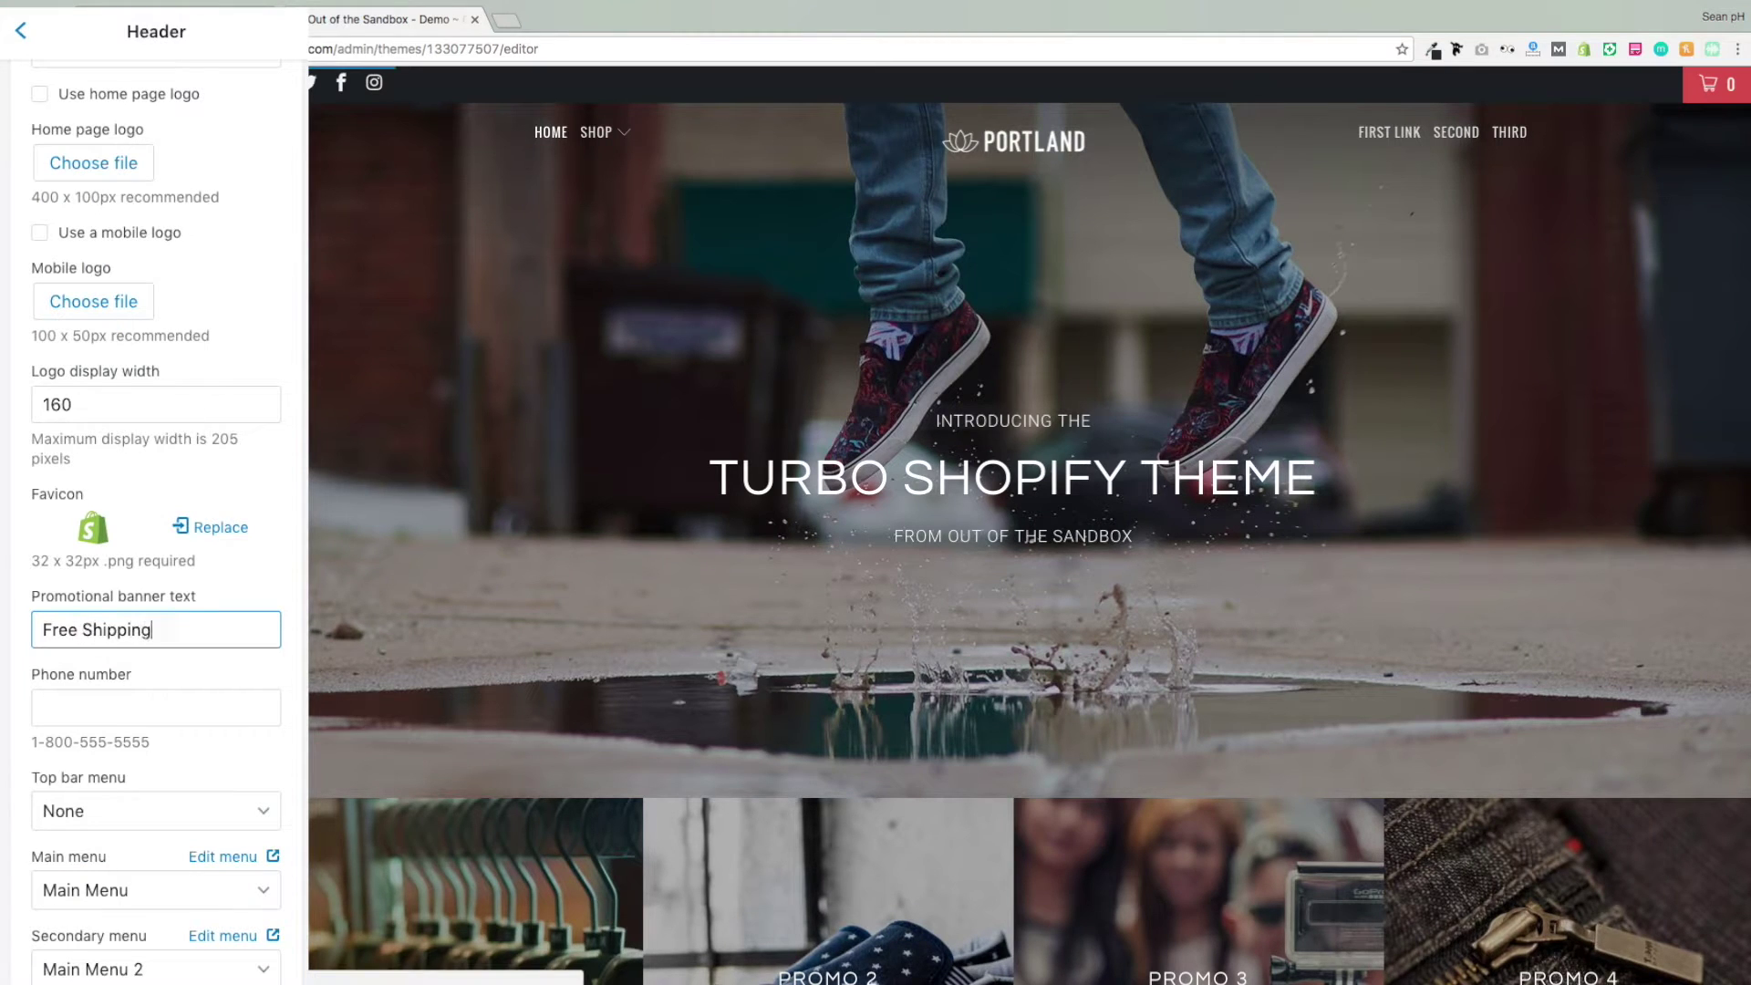
pyautogui.write(' for the Hol')
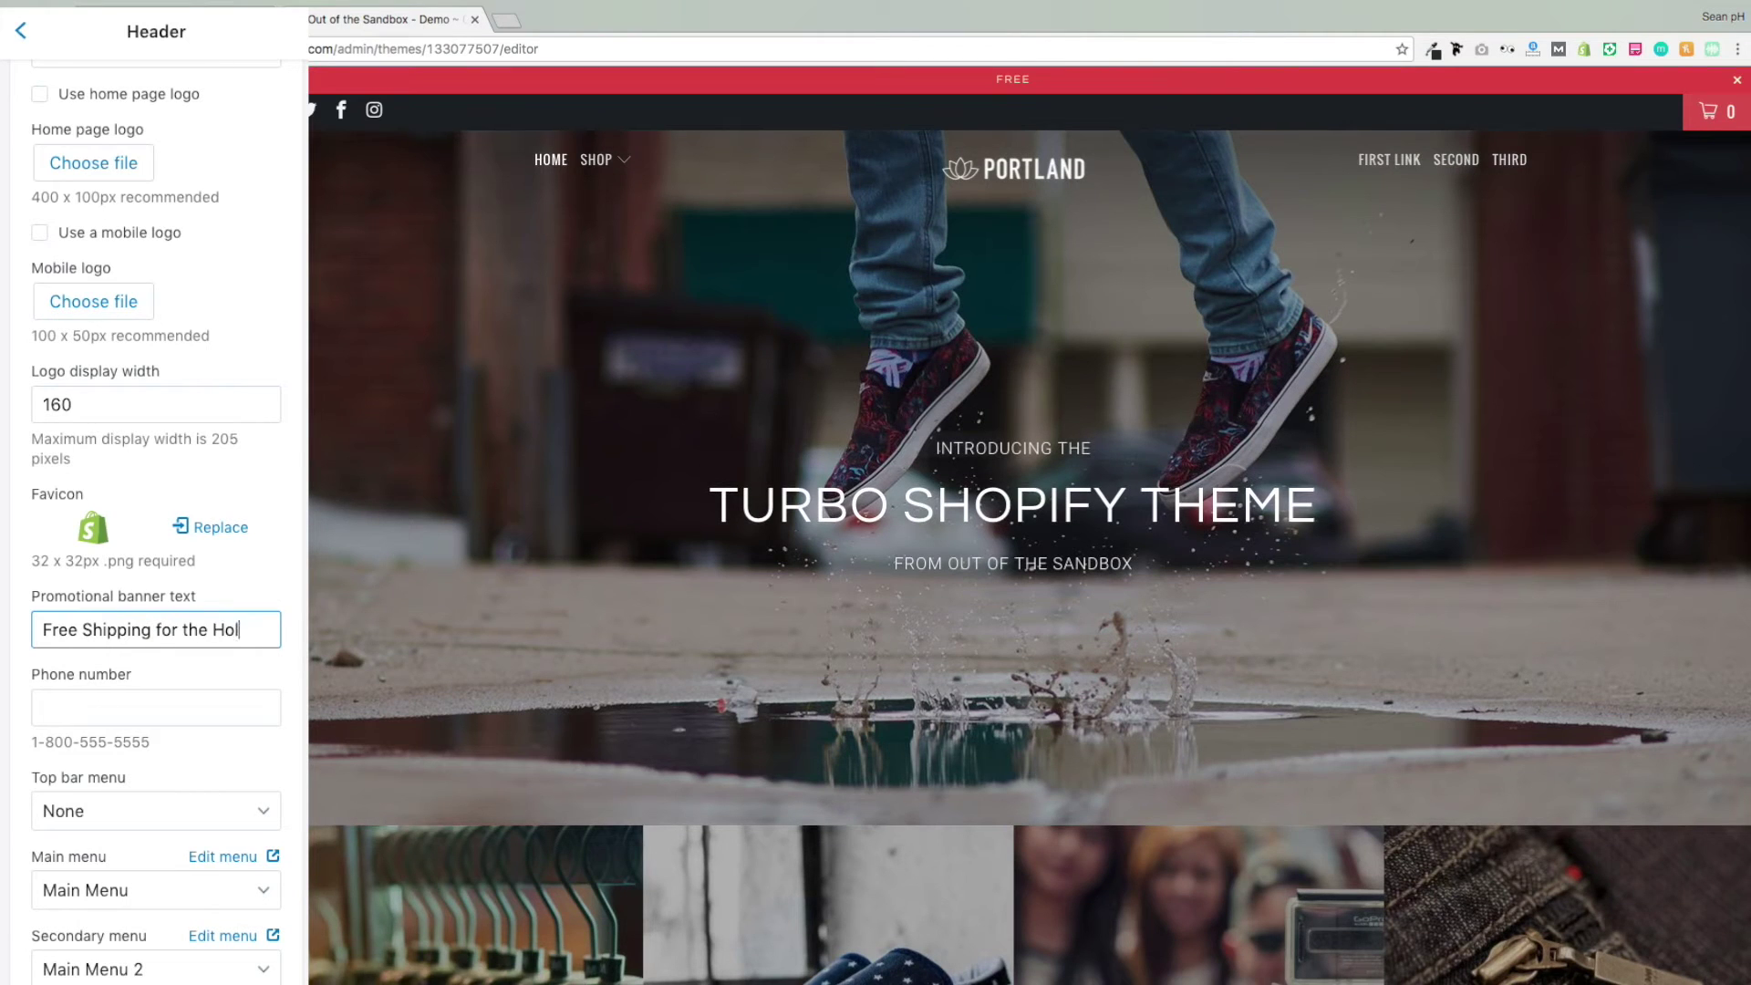
pyautogui.write('idays!')
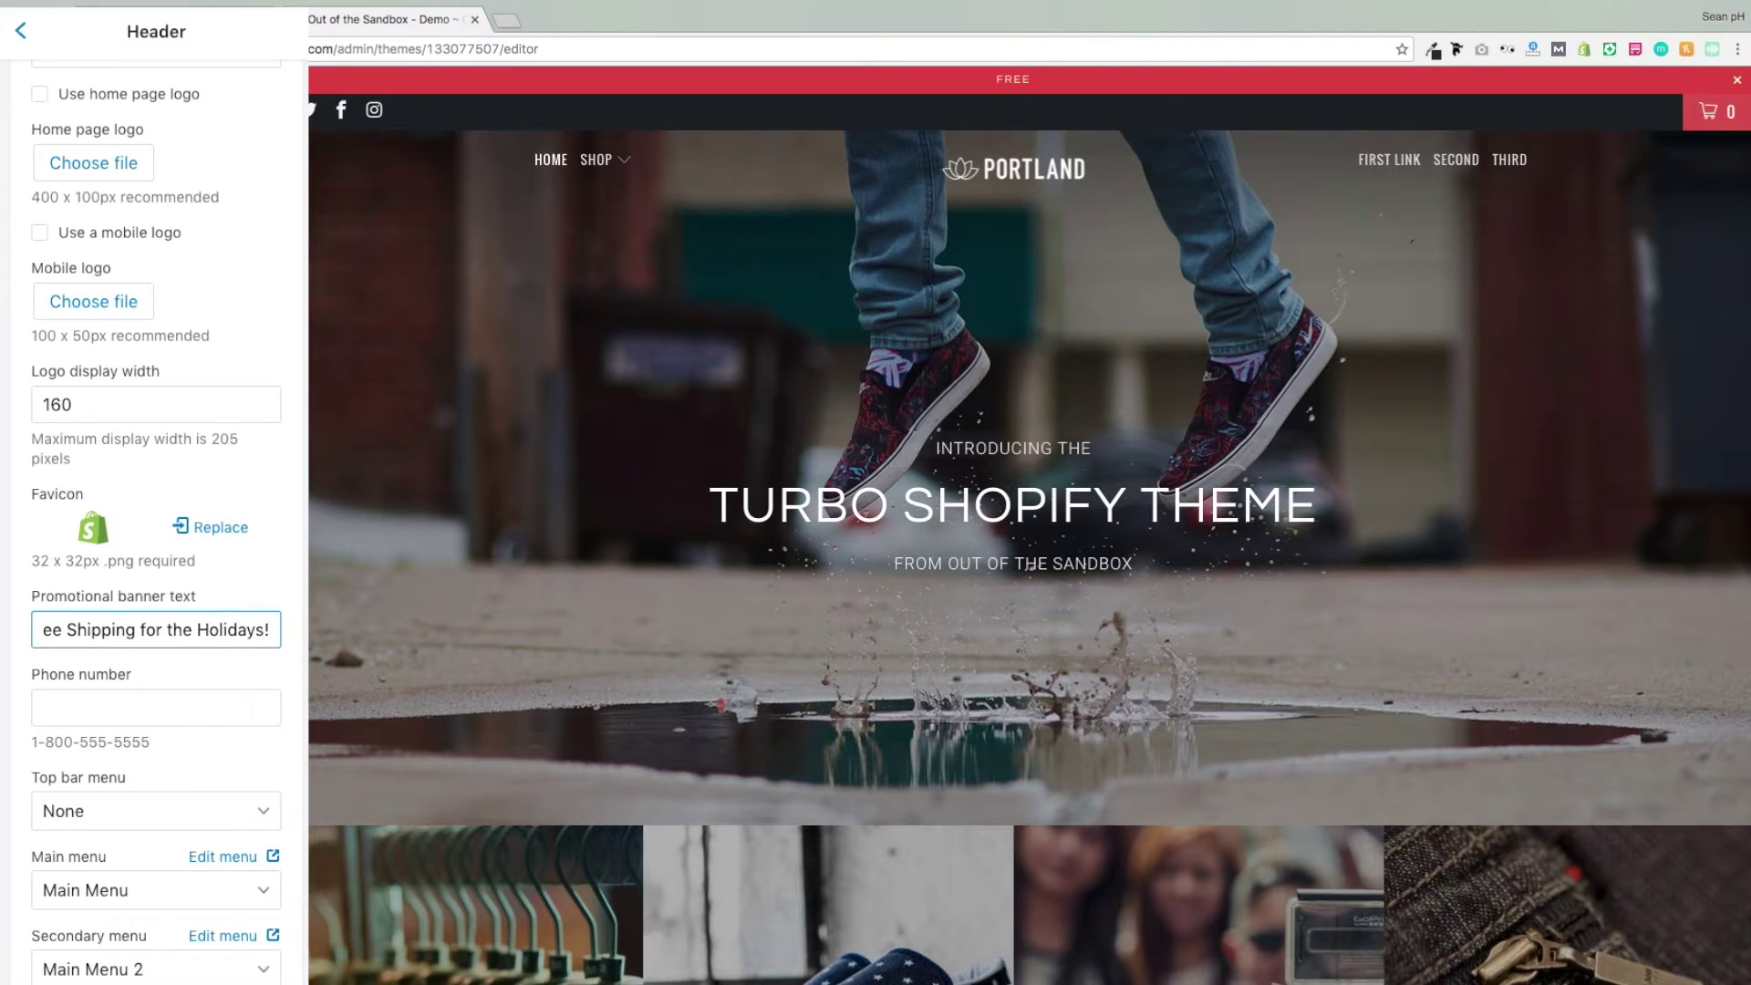
pyautogui.click(22, 34)
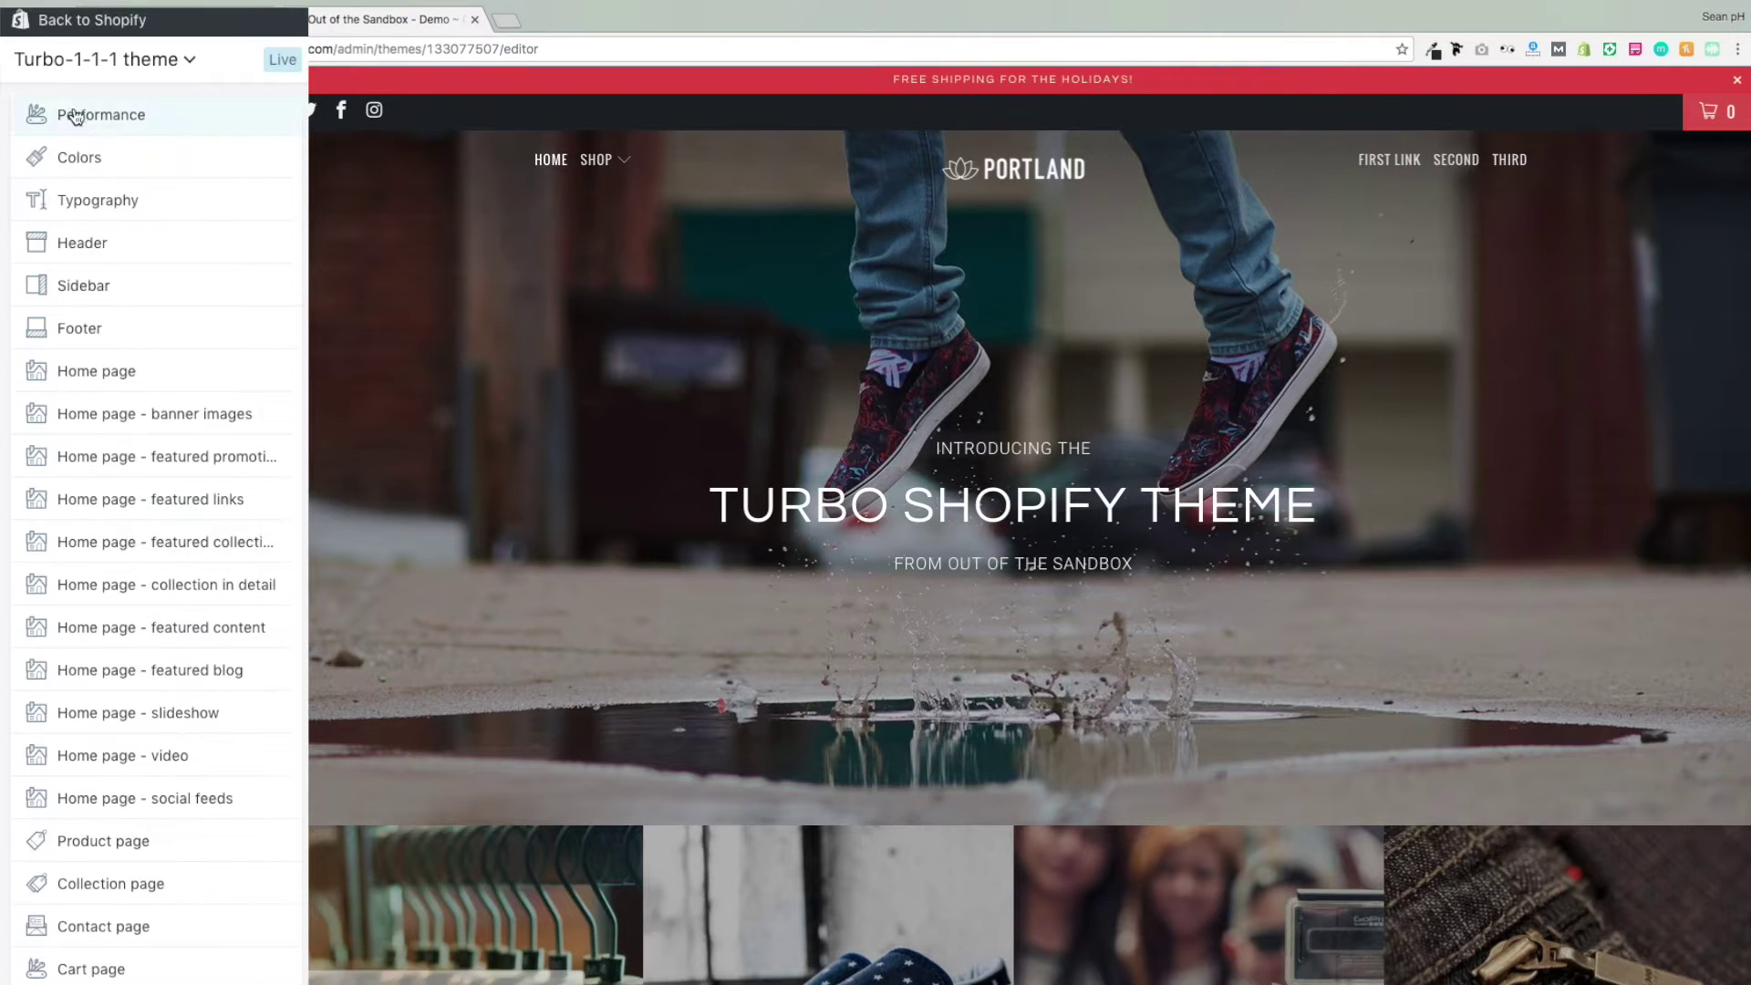
# In Colors, lighten the promotional banner background to red #f25656
pyautogui.click(81, 161)
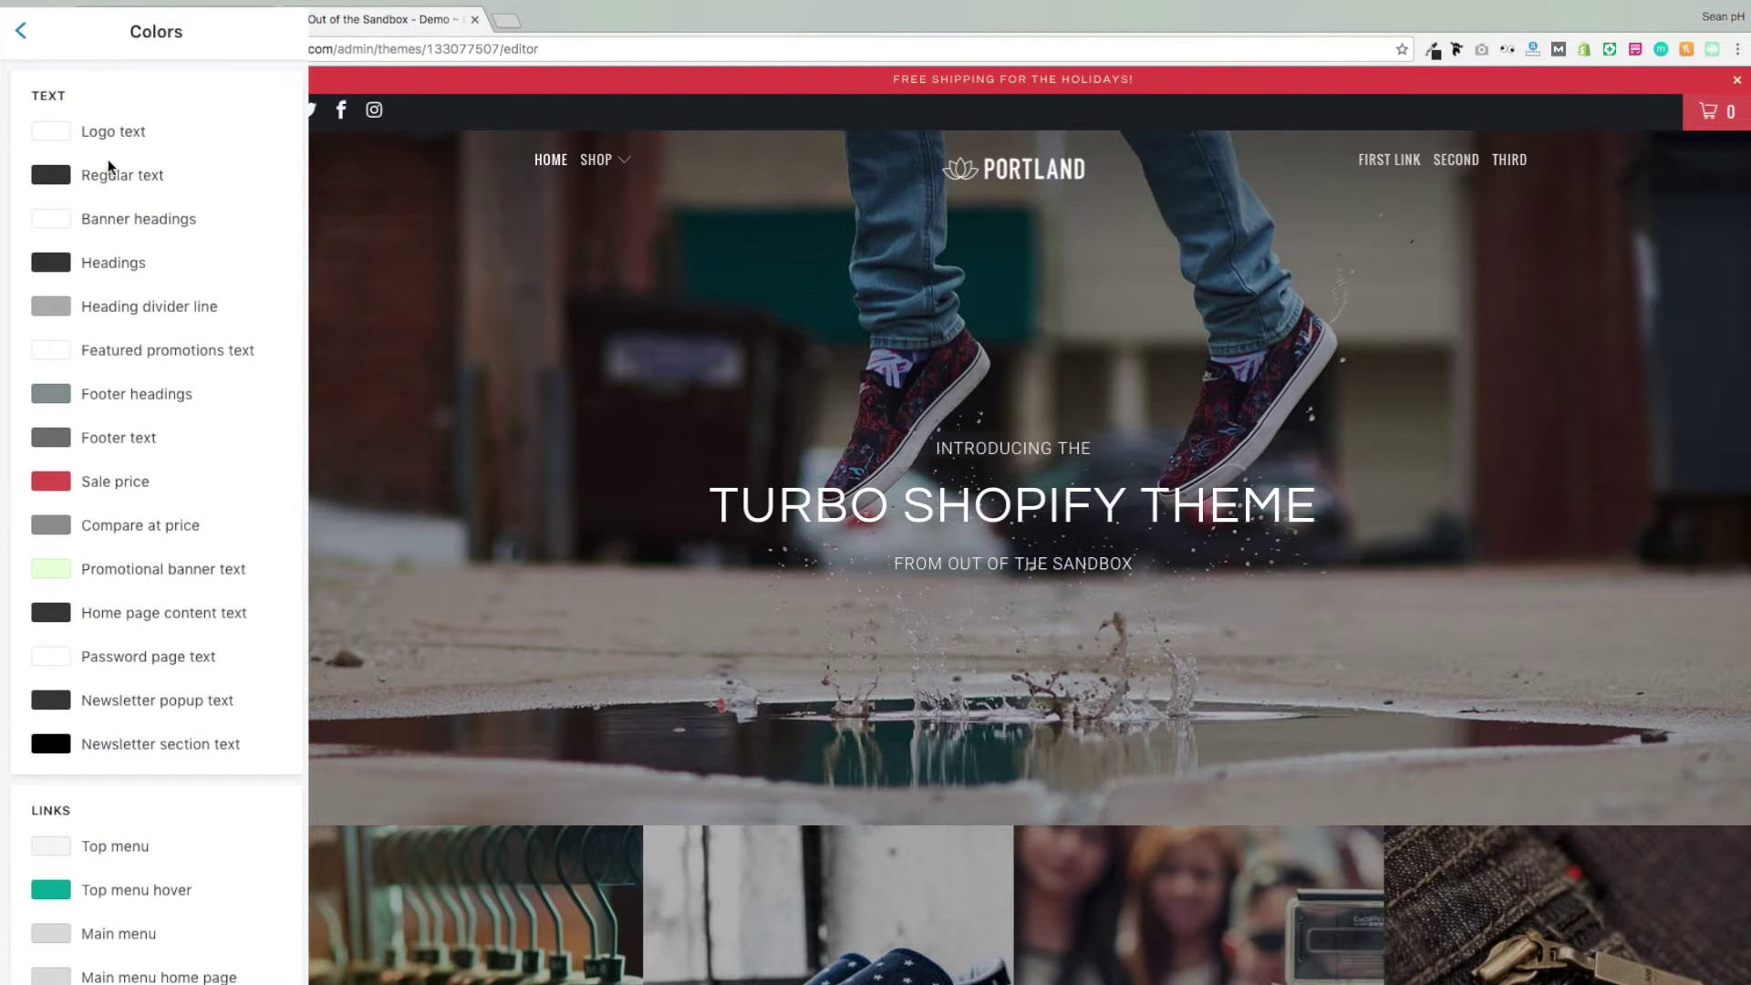
pyautogui.scroll(-5, 229, 263)
pyautogui.scroll(-10, 230, 263)
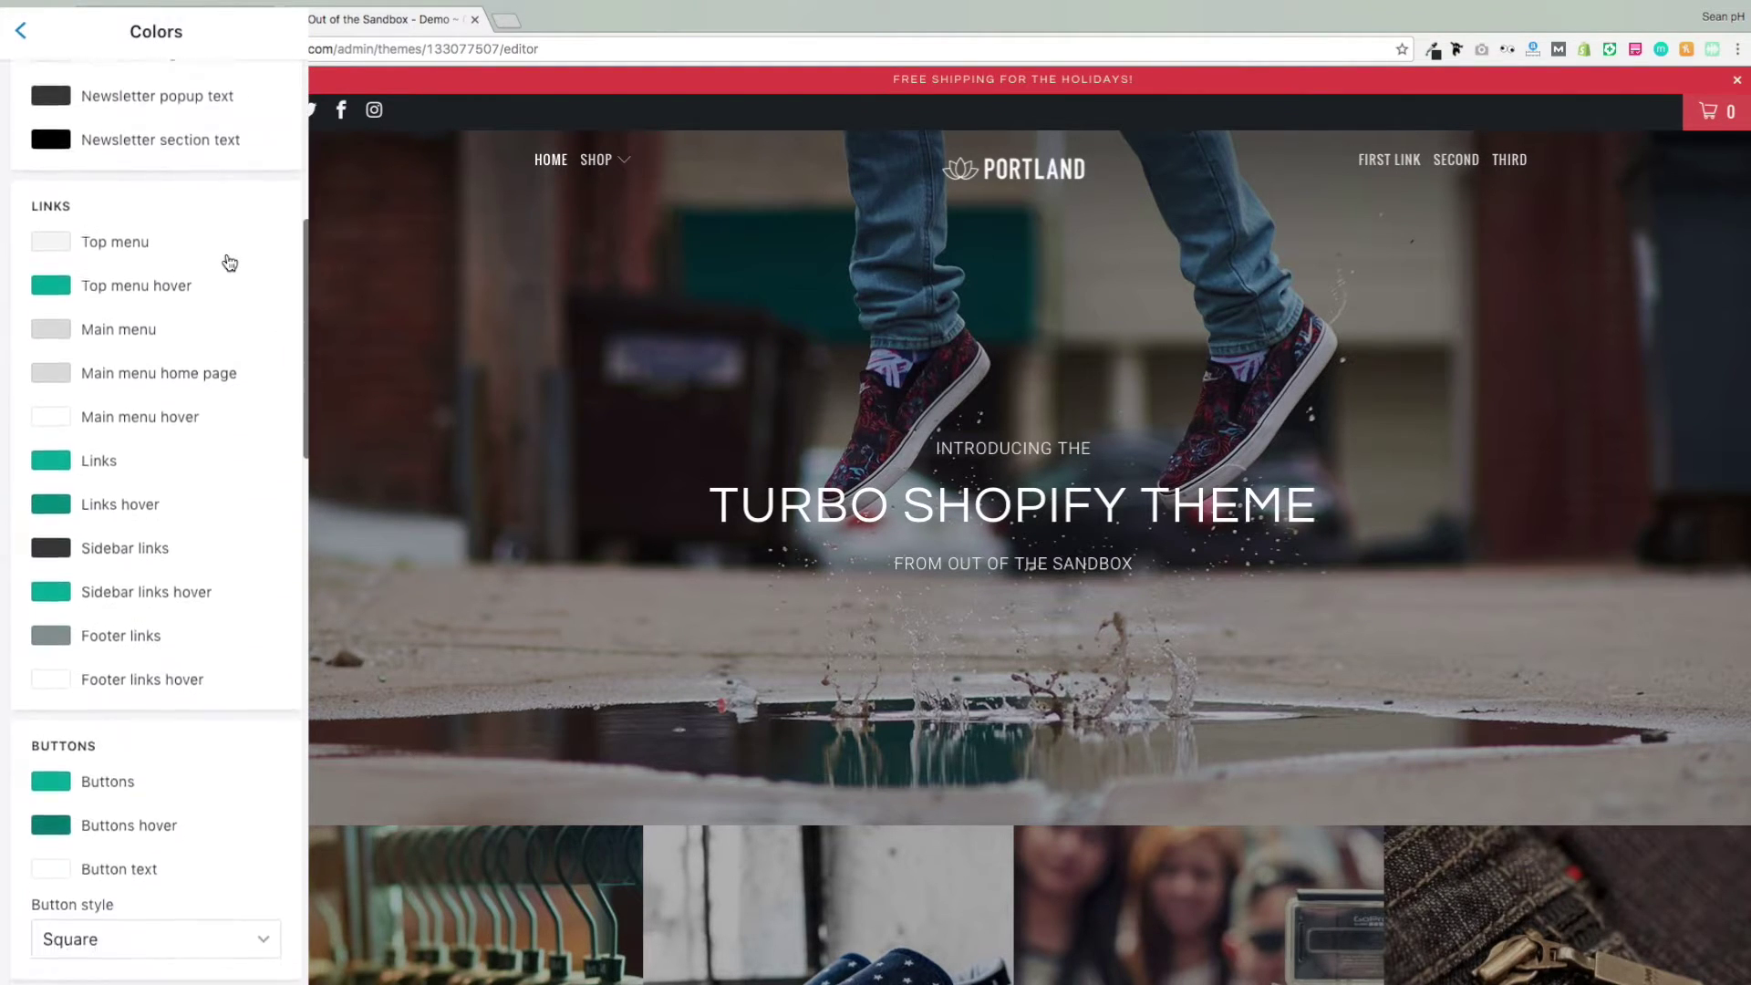
pyautogui.scroll(-9, 230, 263)
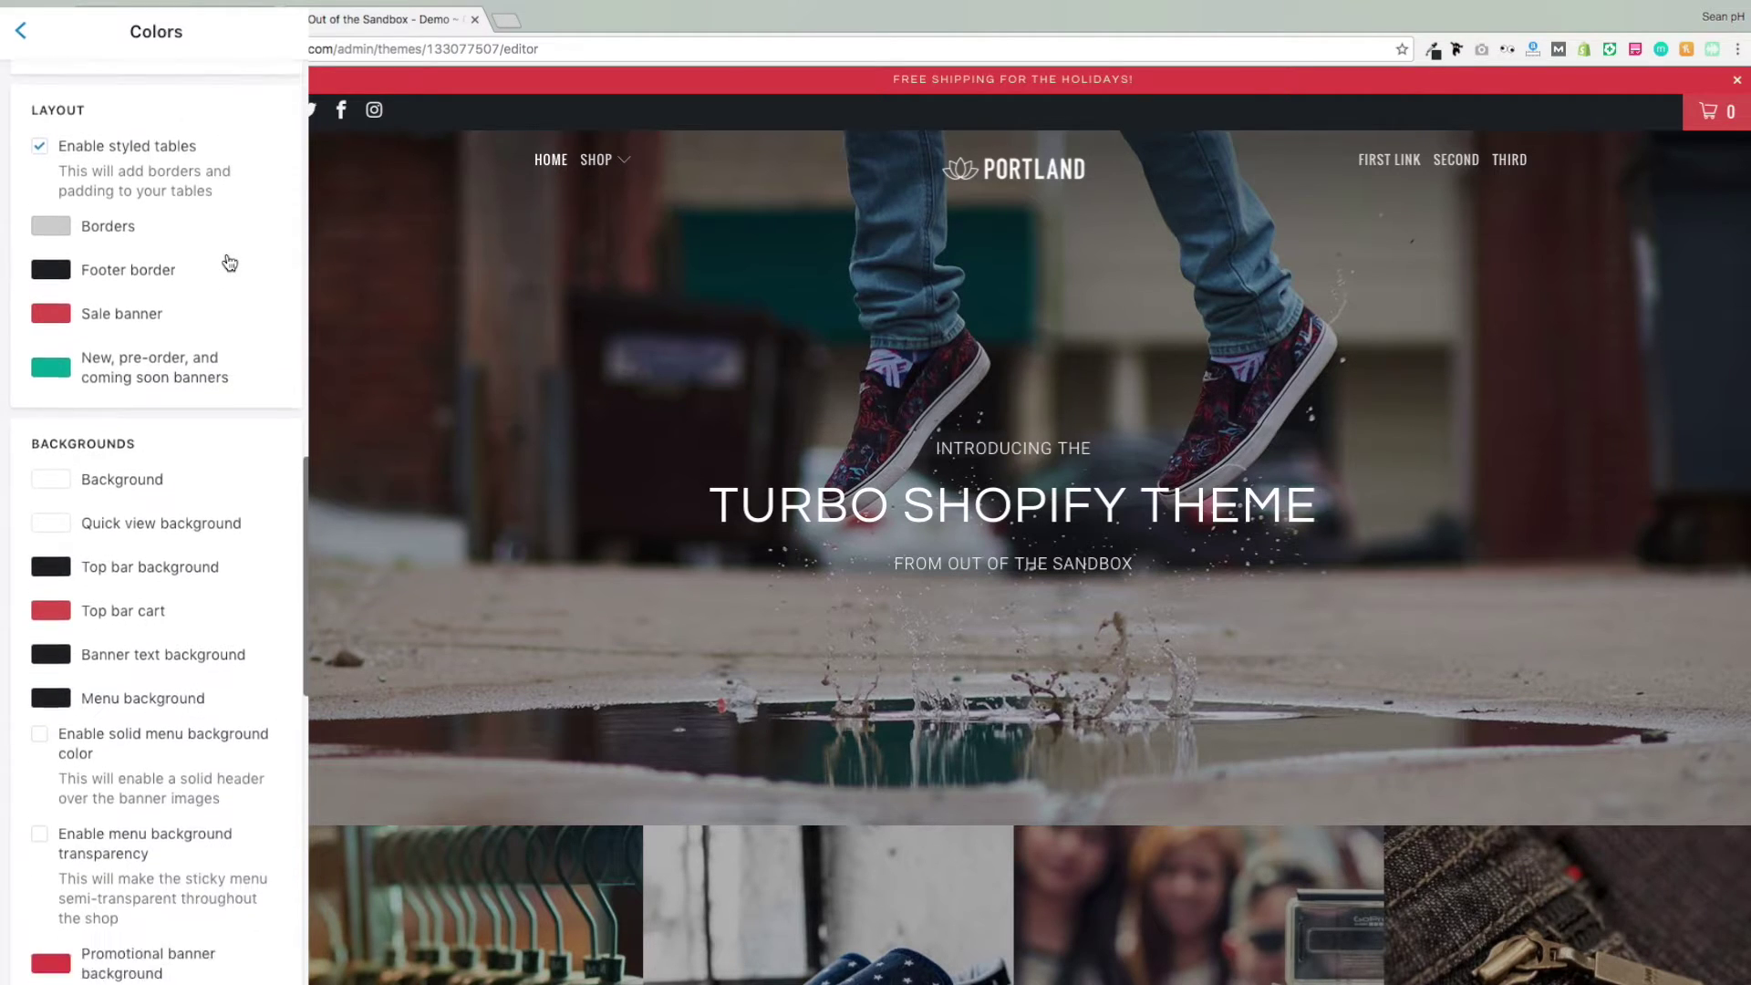
pyautogui.scroll(-2, 230, 262)
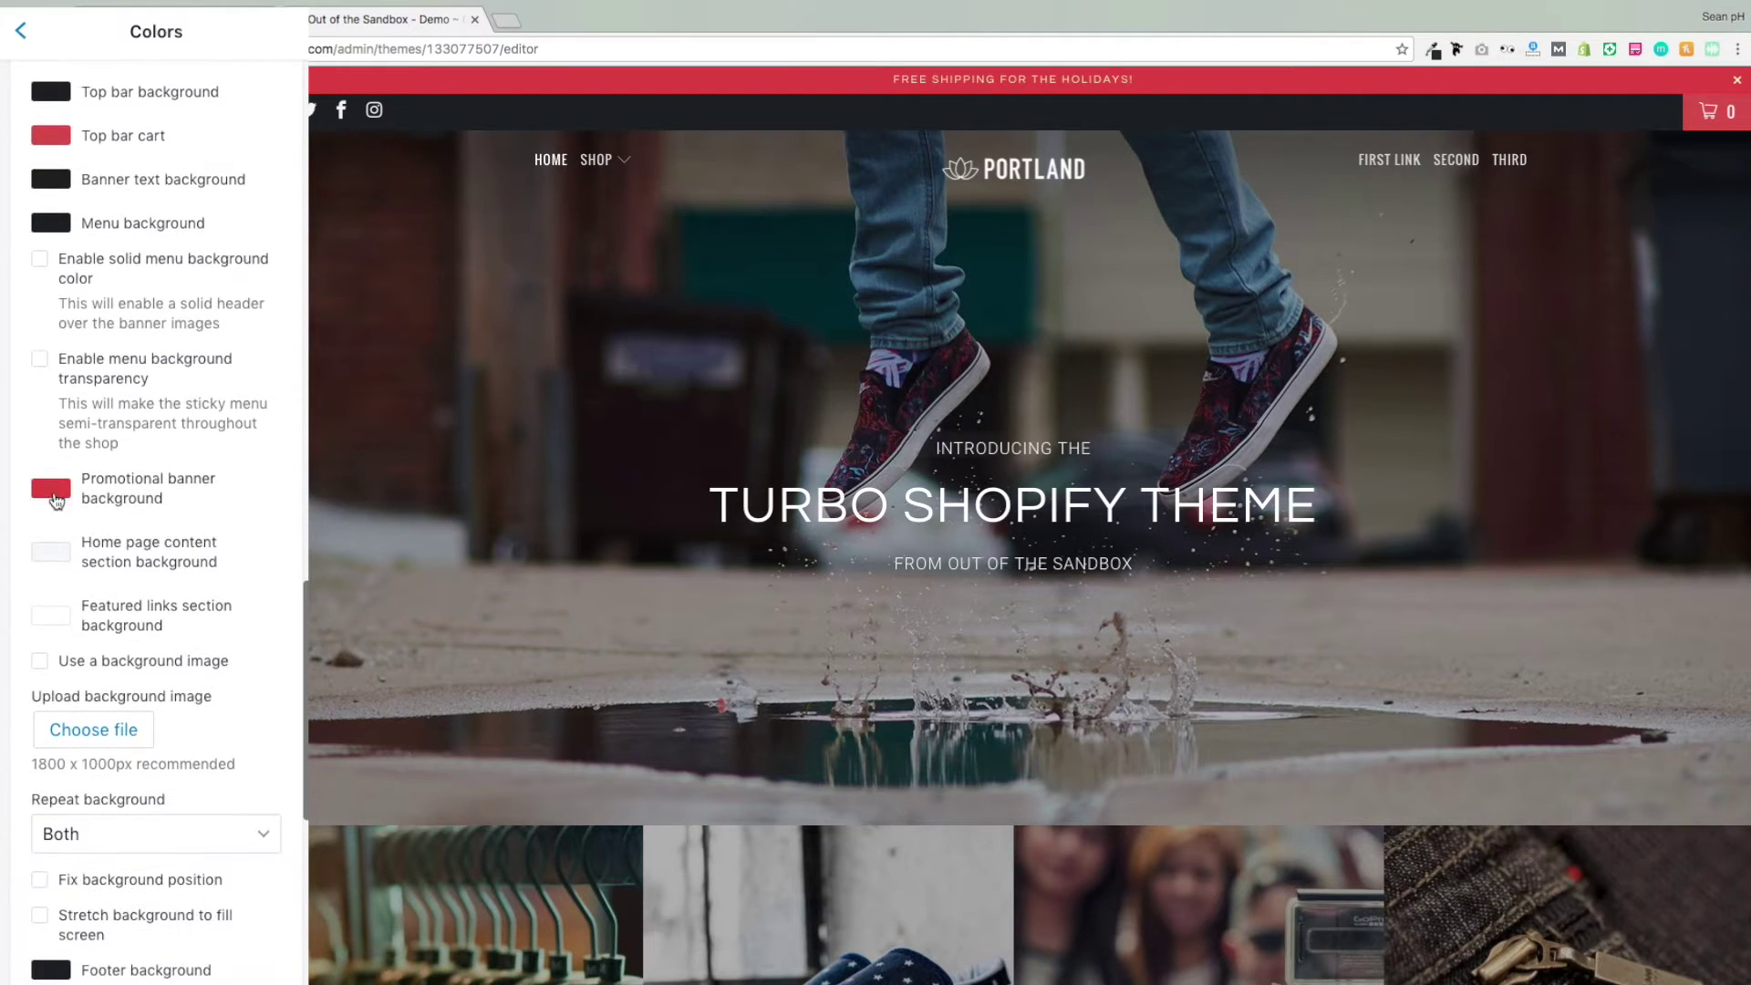
pyautogui.click(53, 498)
pyautogui.moveTo(157, 538)
pyautogui.mouseDown()
pyautogui.moveTo(125, 523)
pyautogui.moveTo(153, 526)
pyautogui.mouseUp()
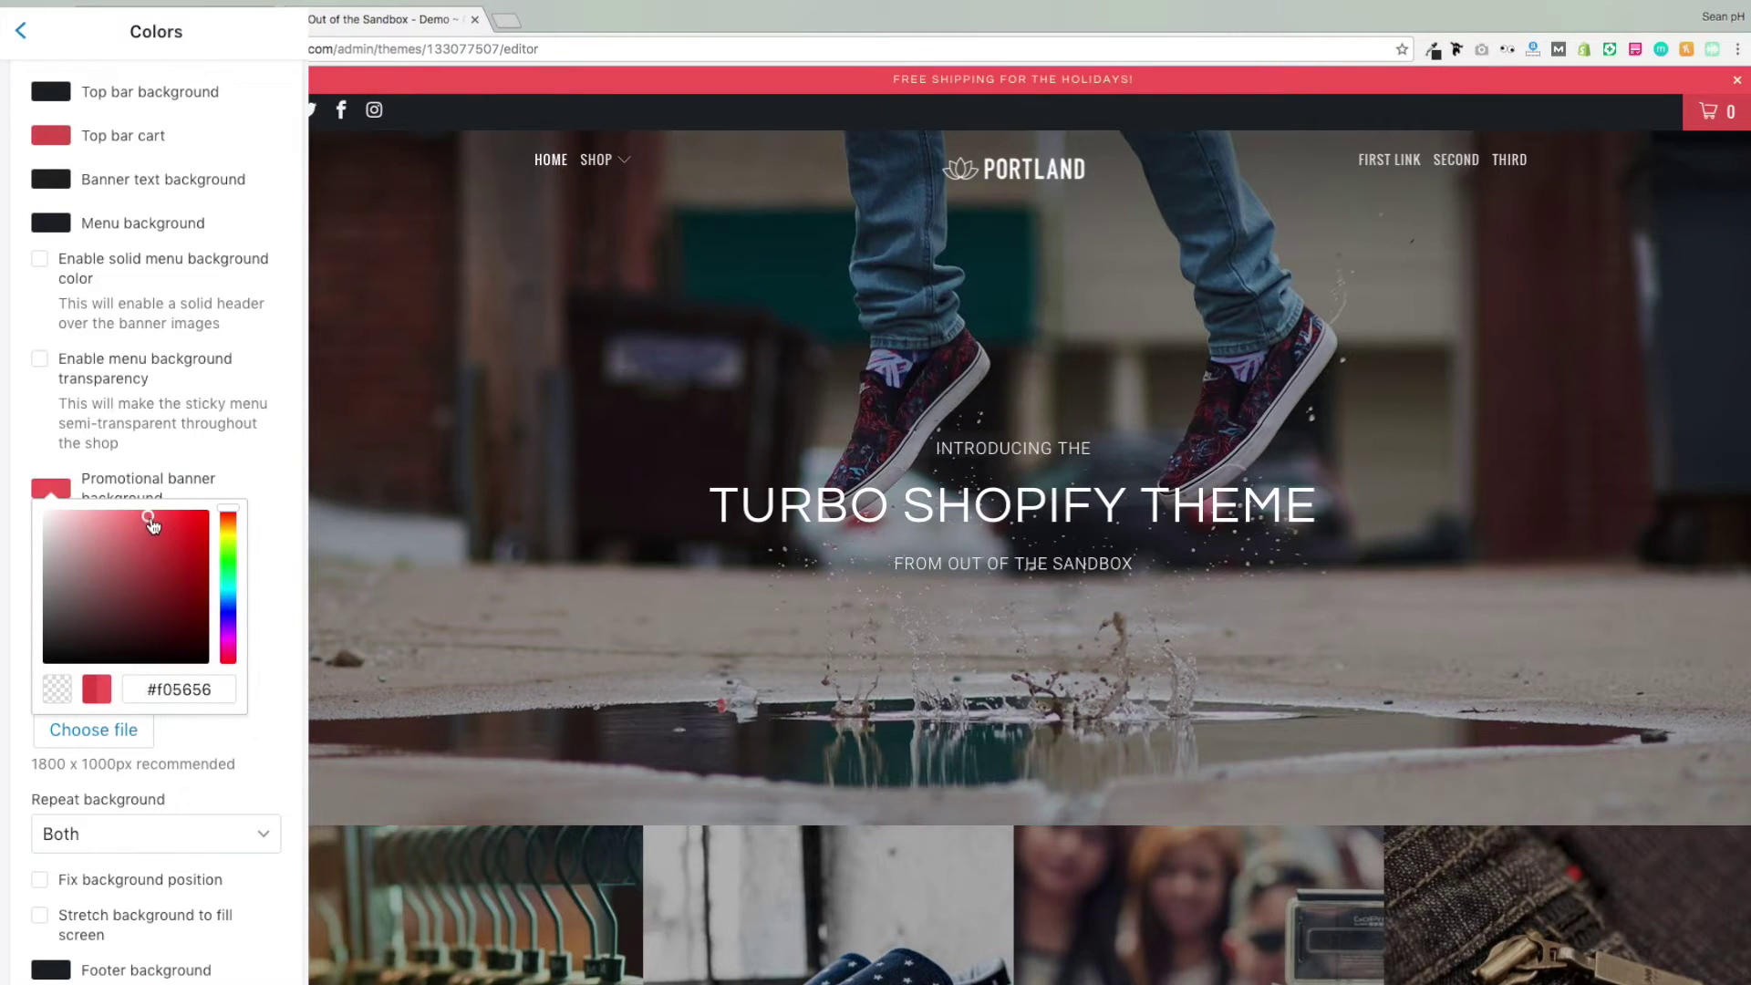
pyautogui.click(261, 241)
pyautogui.scroll(8, 261, 243)
pyautogui.scroll(10, 261, 243)
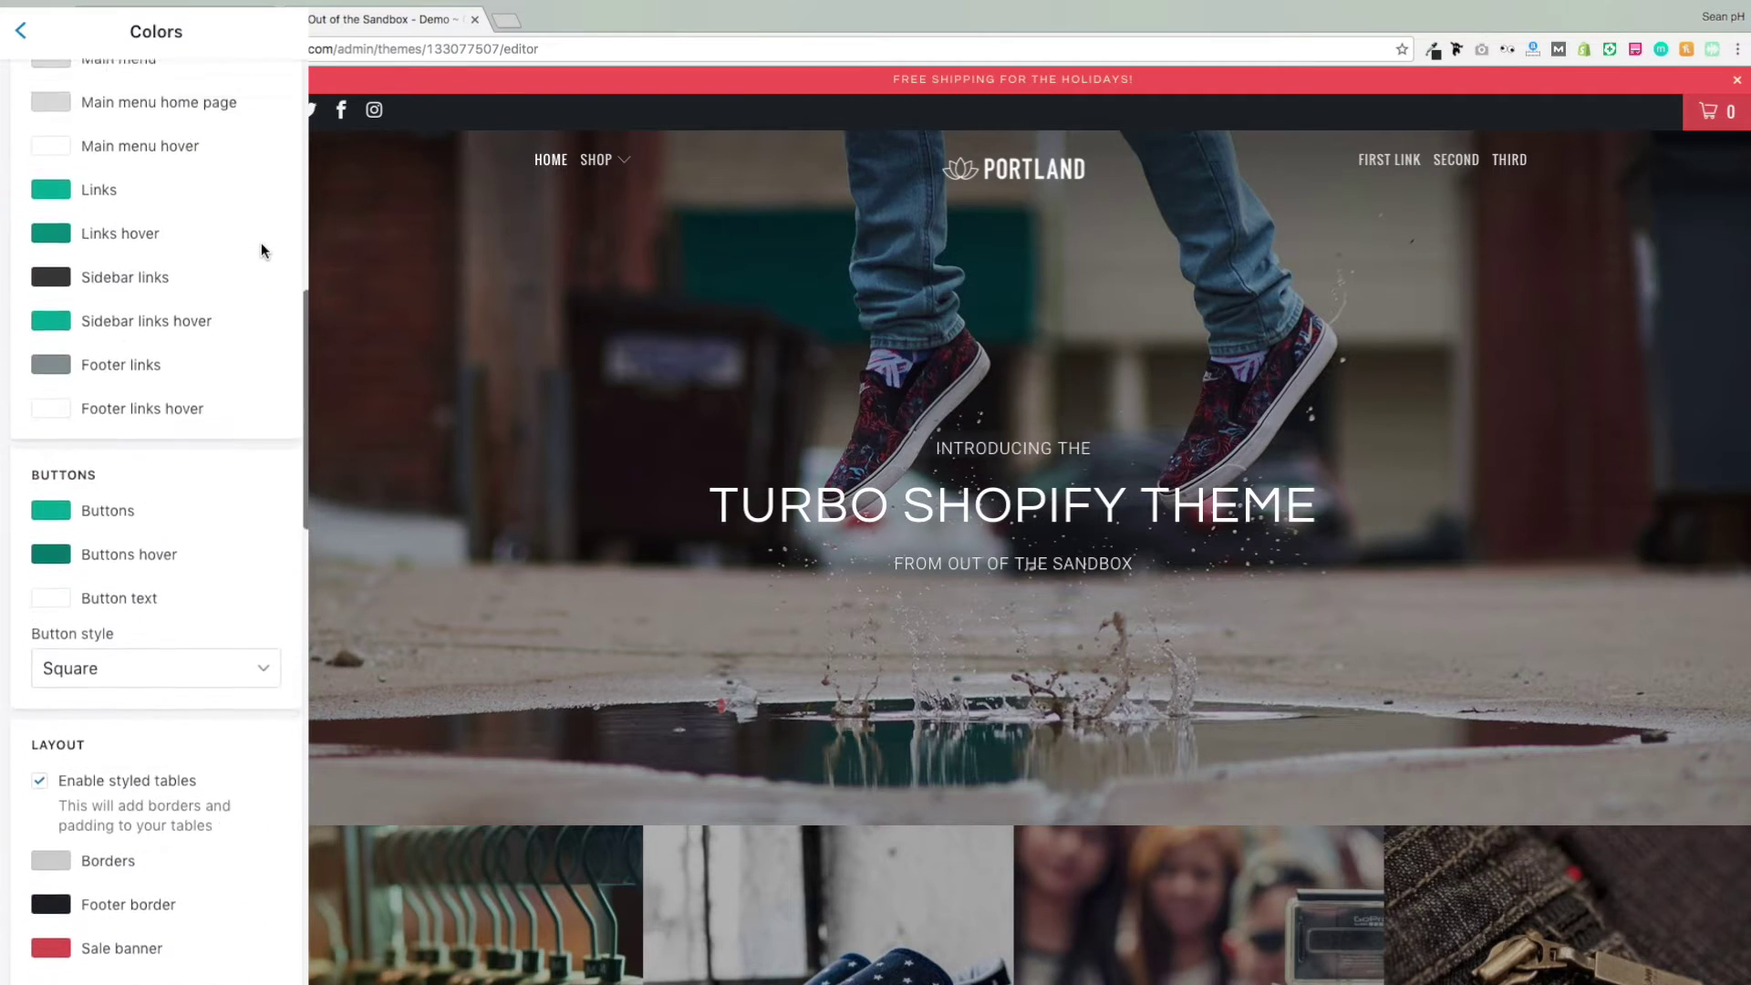
pyautogui.scroll(3, 261, 243)
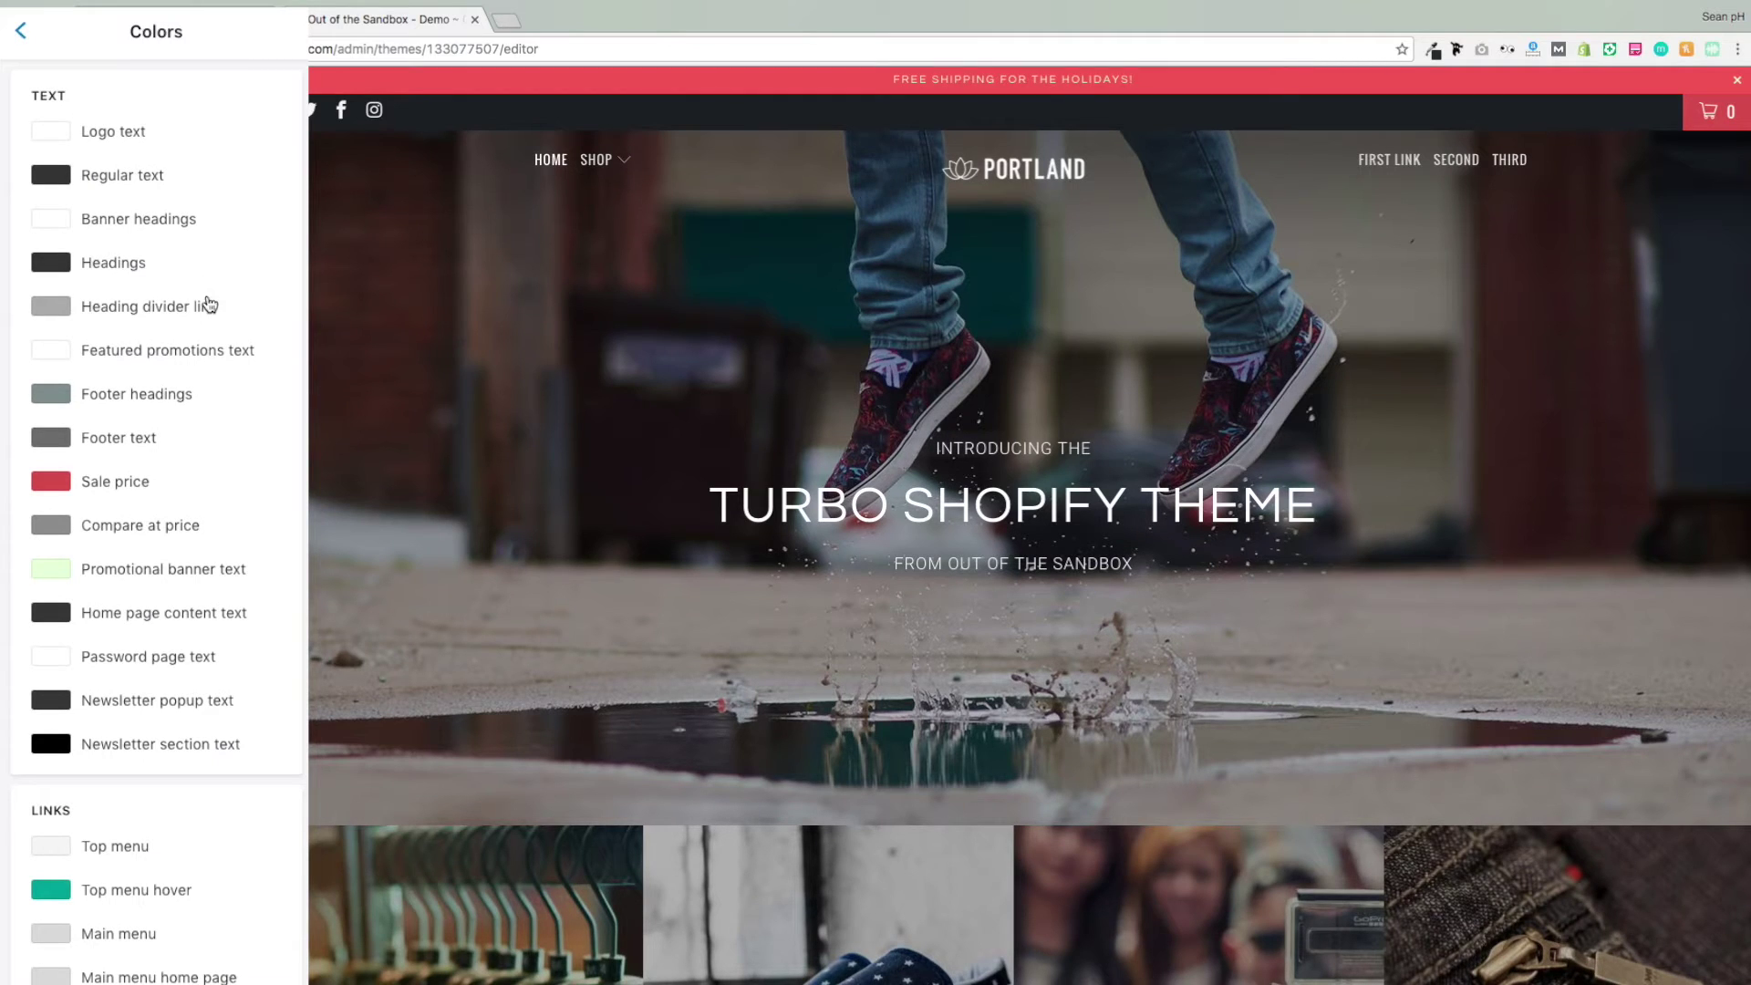
# Set the promotional banner text colour to light green #bfff9e
pyautogui.click(49, 572)
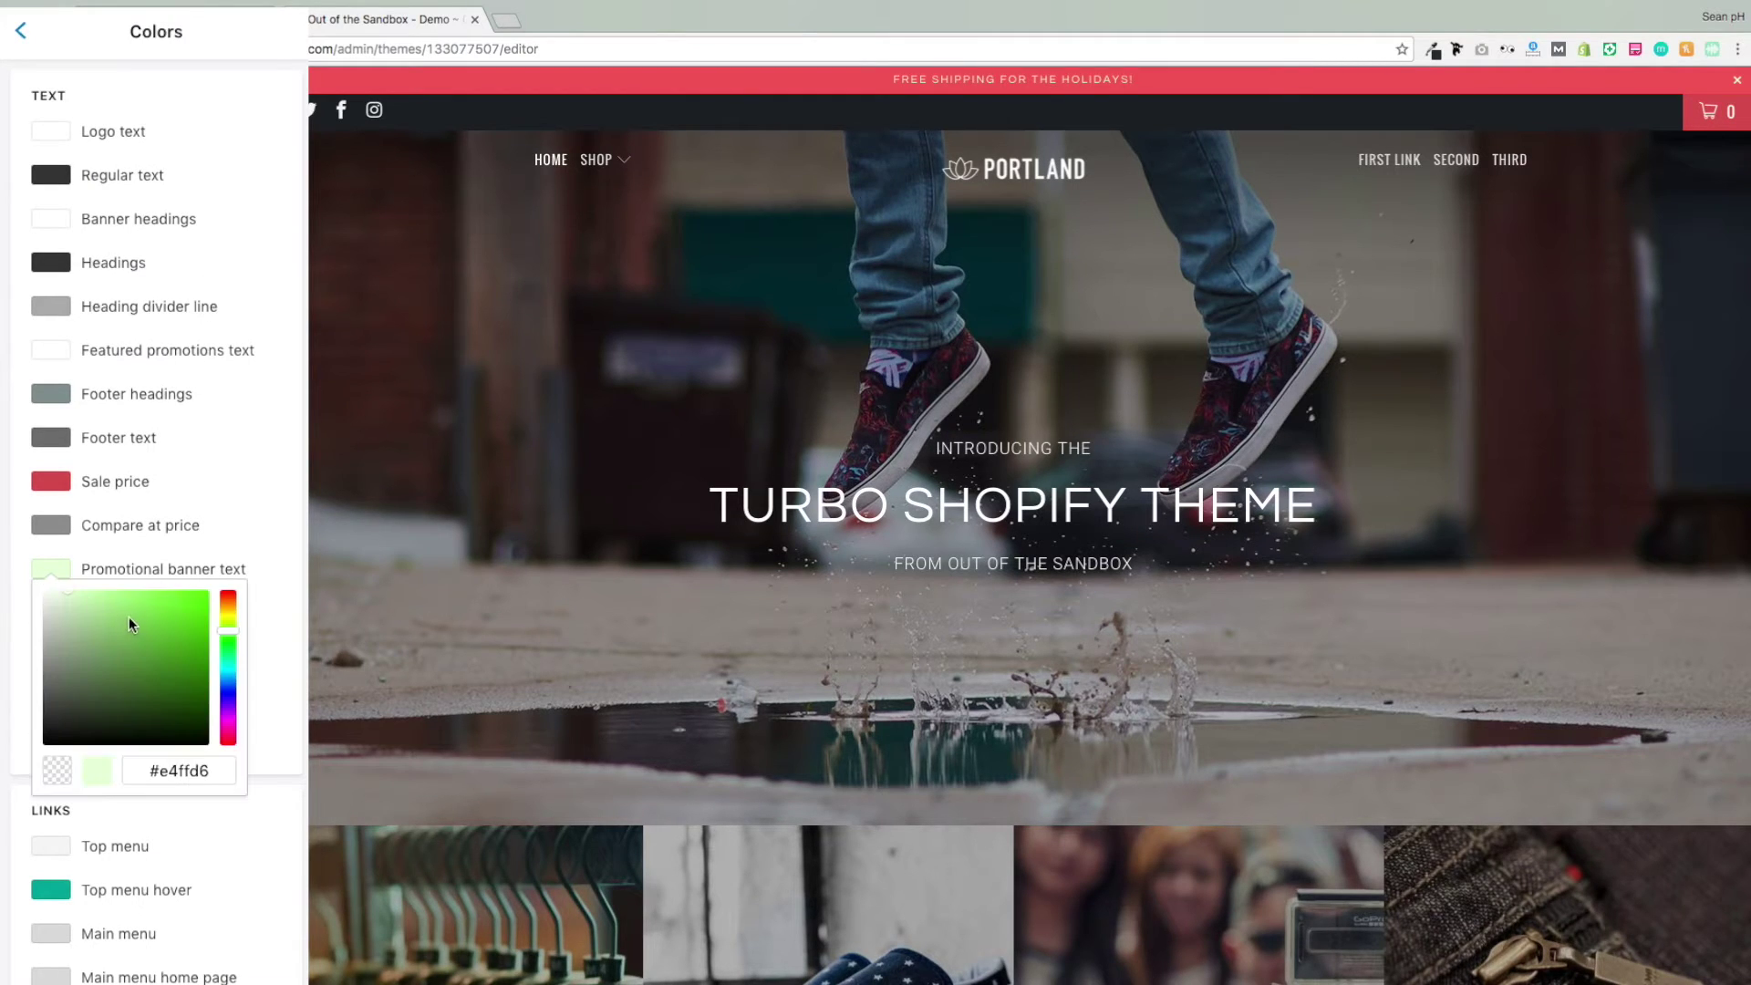
pyautogui.moveTo(117, 611)
pyautogui.mouseDown()
pyautogui.moveTo(151, 626)
pyautogui.moveTo(153, 602)
pyautogui.moveTo(98, 590)
pyautogui.moveTo(107, 579)
pyautogui.mouseUp()
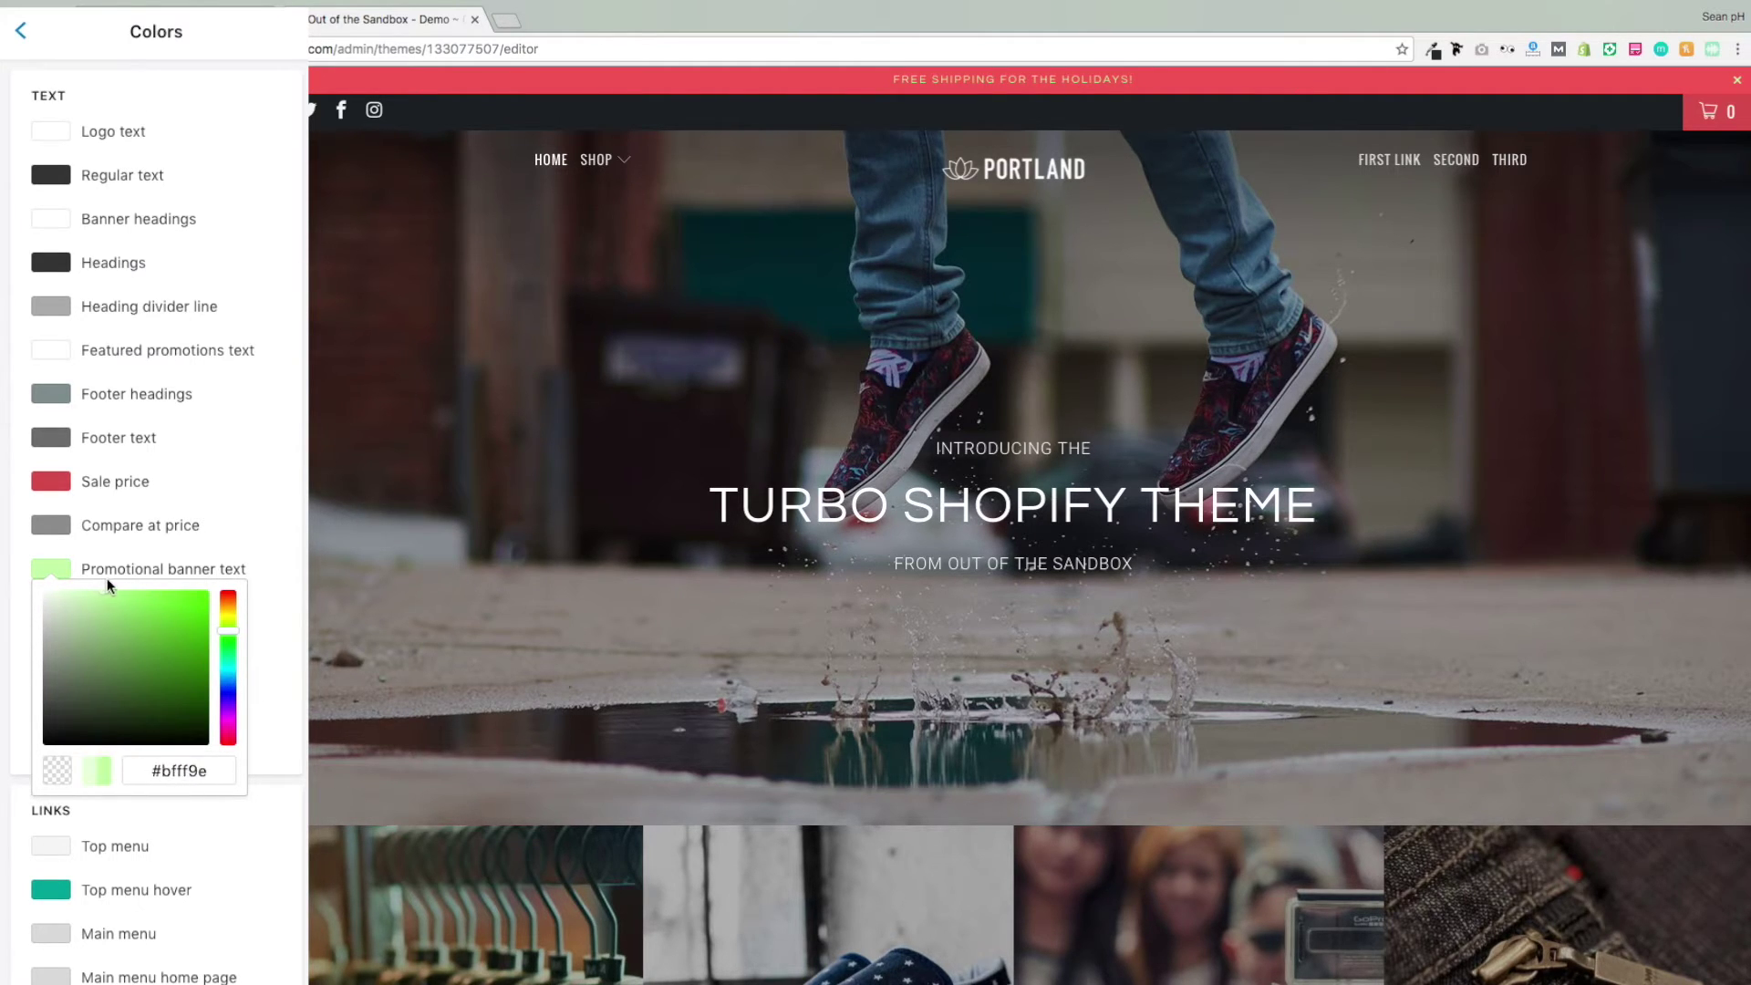
pyautogui.click(268, 189)
pyautogui.click(249, 40)
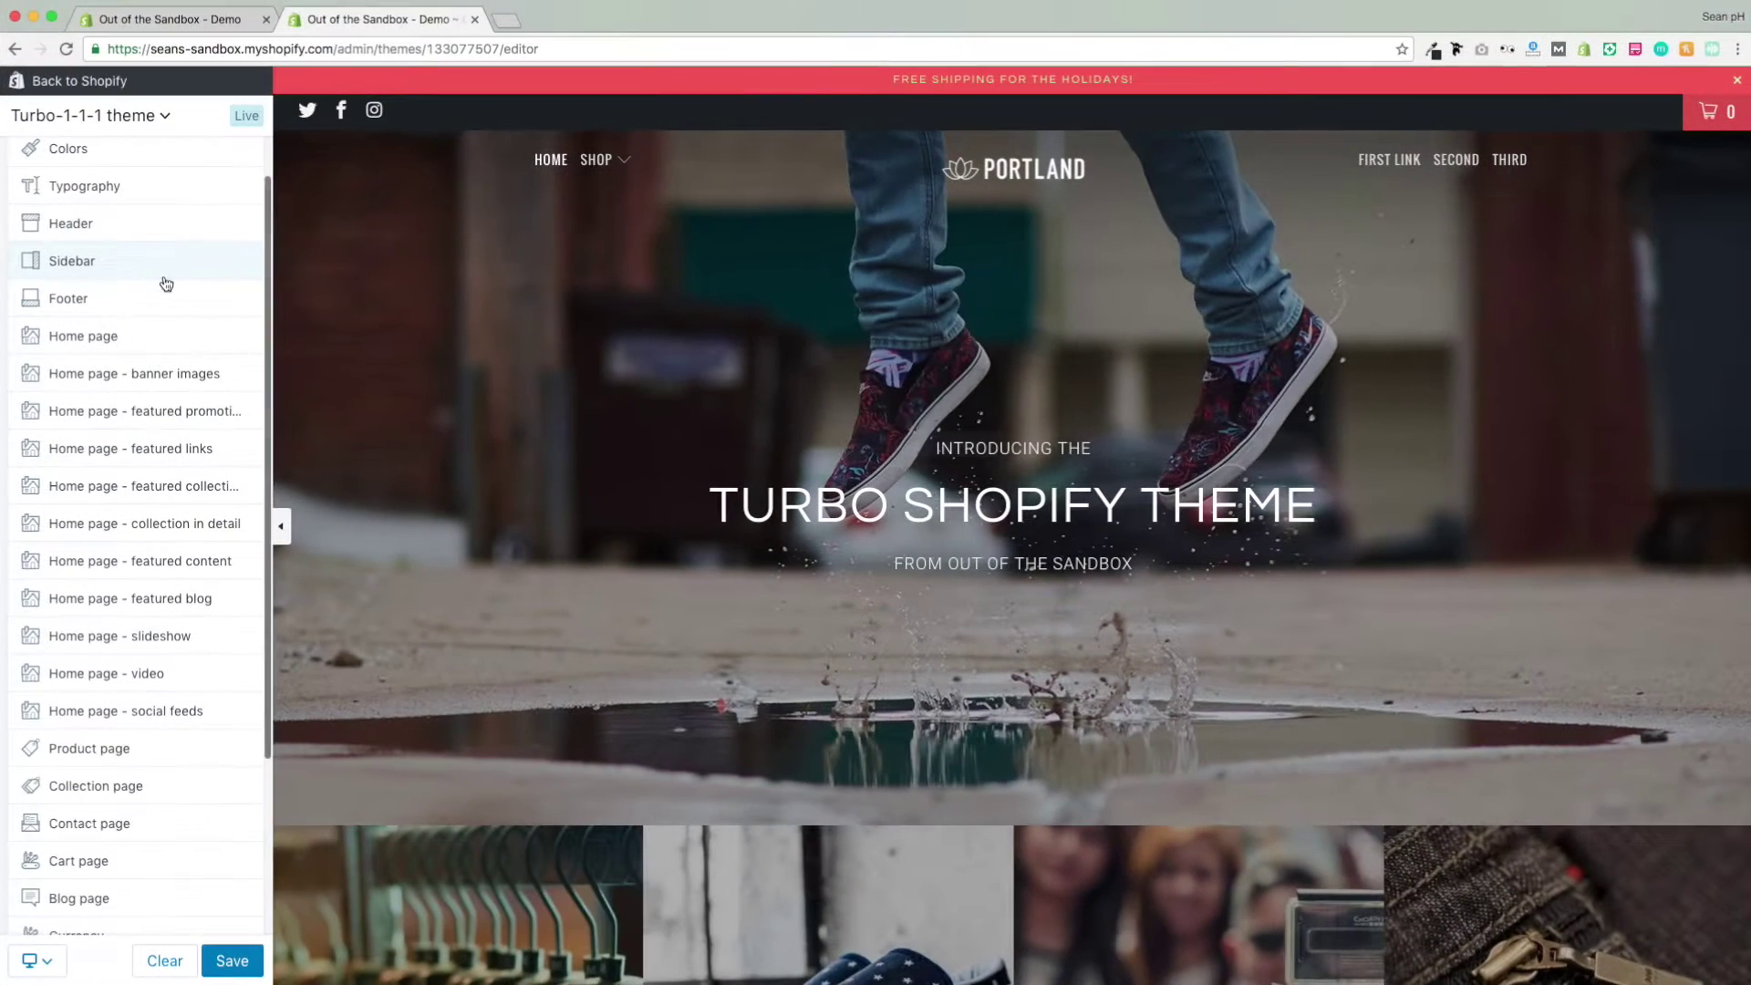
# Upload santa logo.png as the header logo, then open Home page - banner images
pyautogui.click(114, 232)
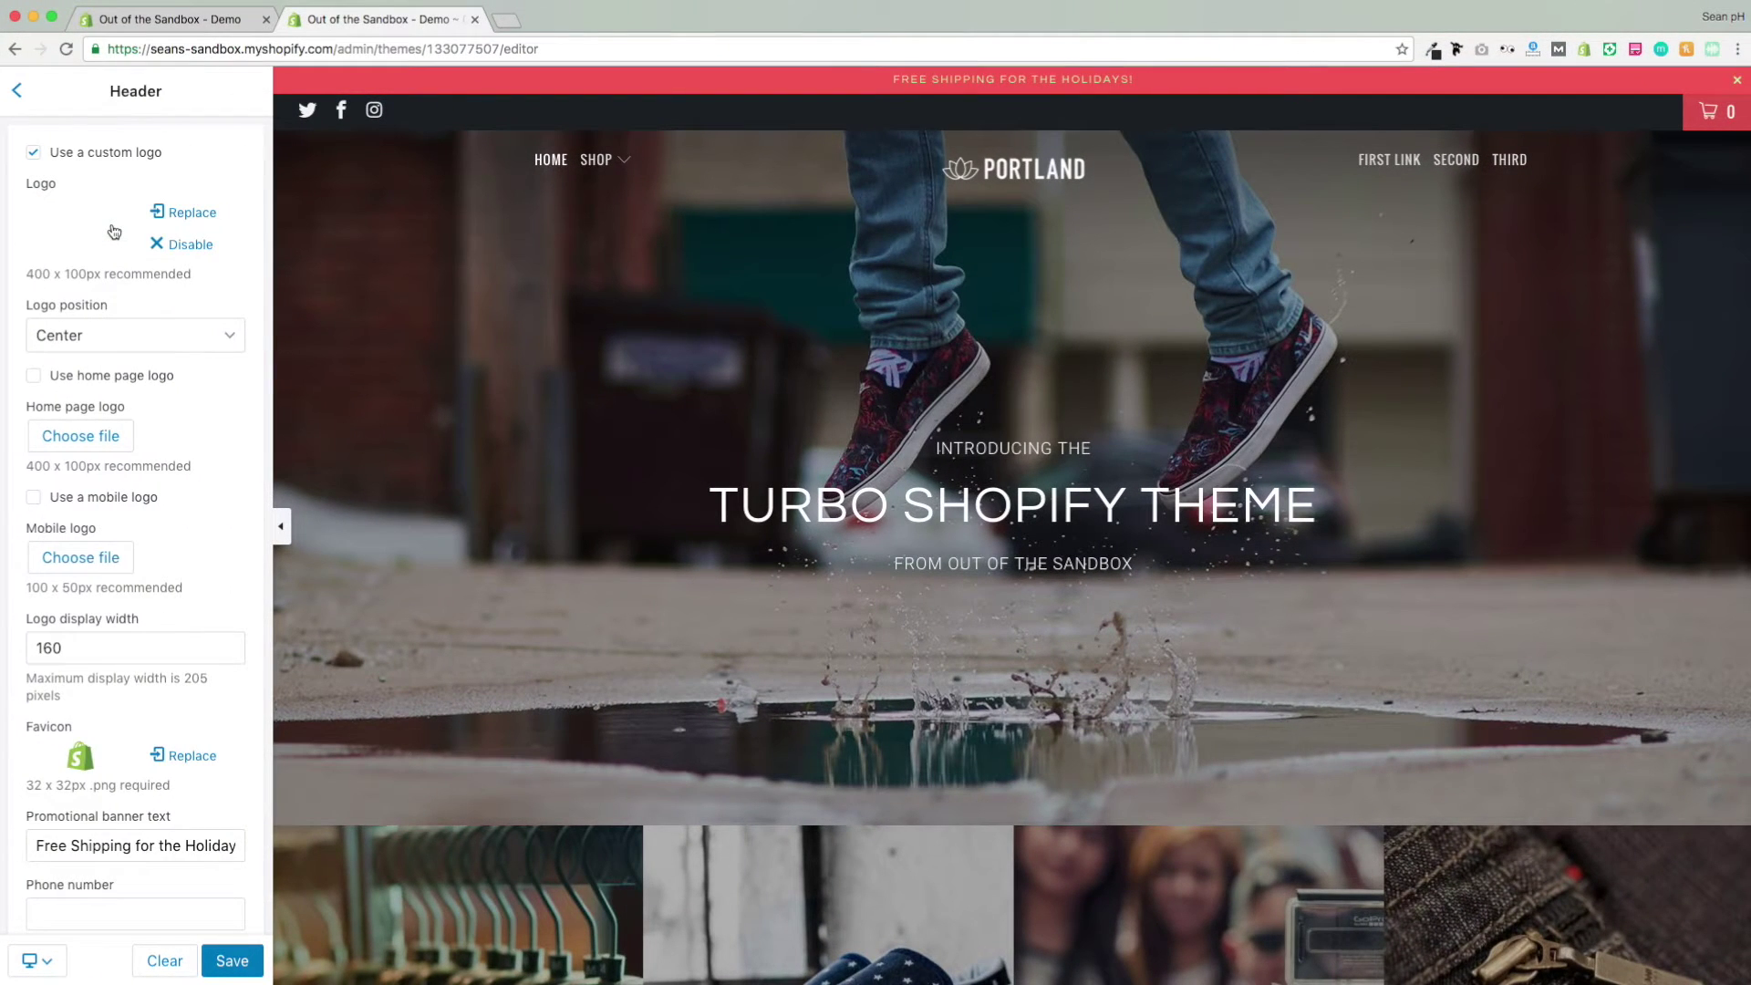
pyautogui.click(189, 214)
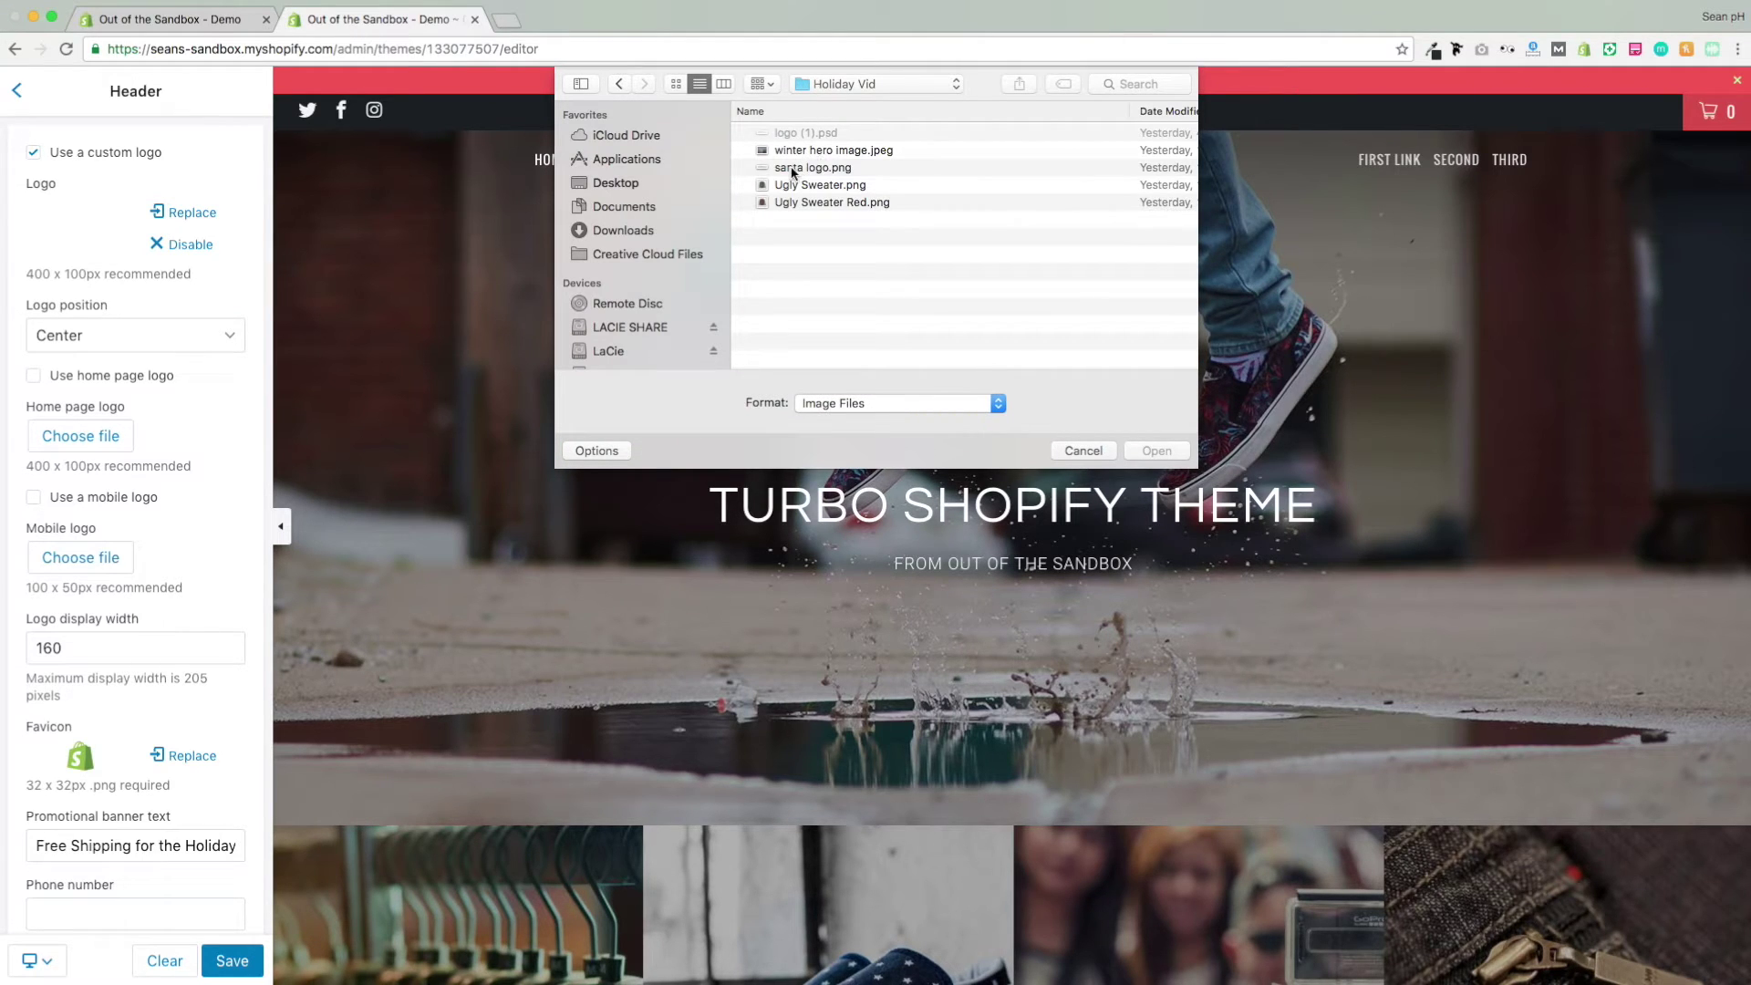
pyautogui.click(792, 171)
pyautogui.click(1155, 450)
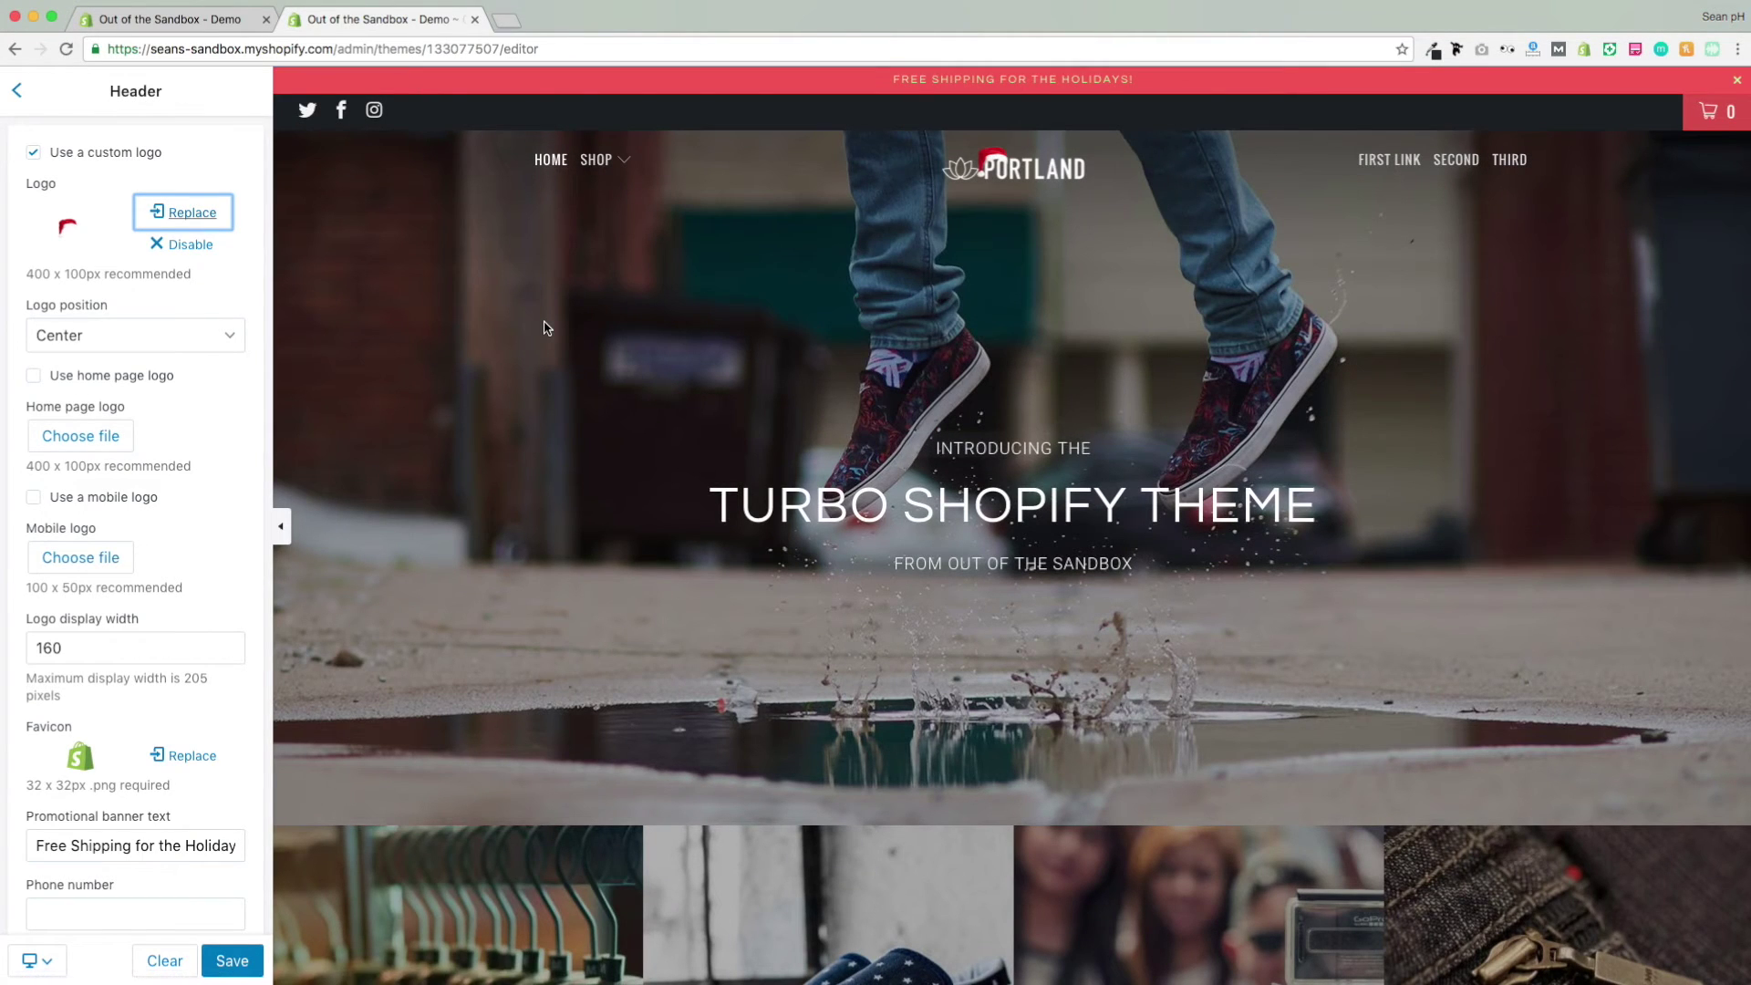
pyautogui.click(18, 91)
pyautogui.click(162, 375)
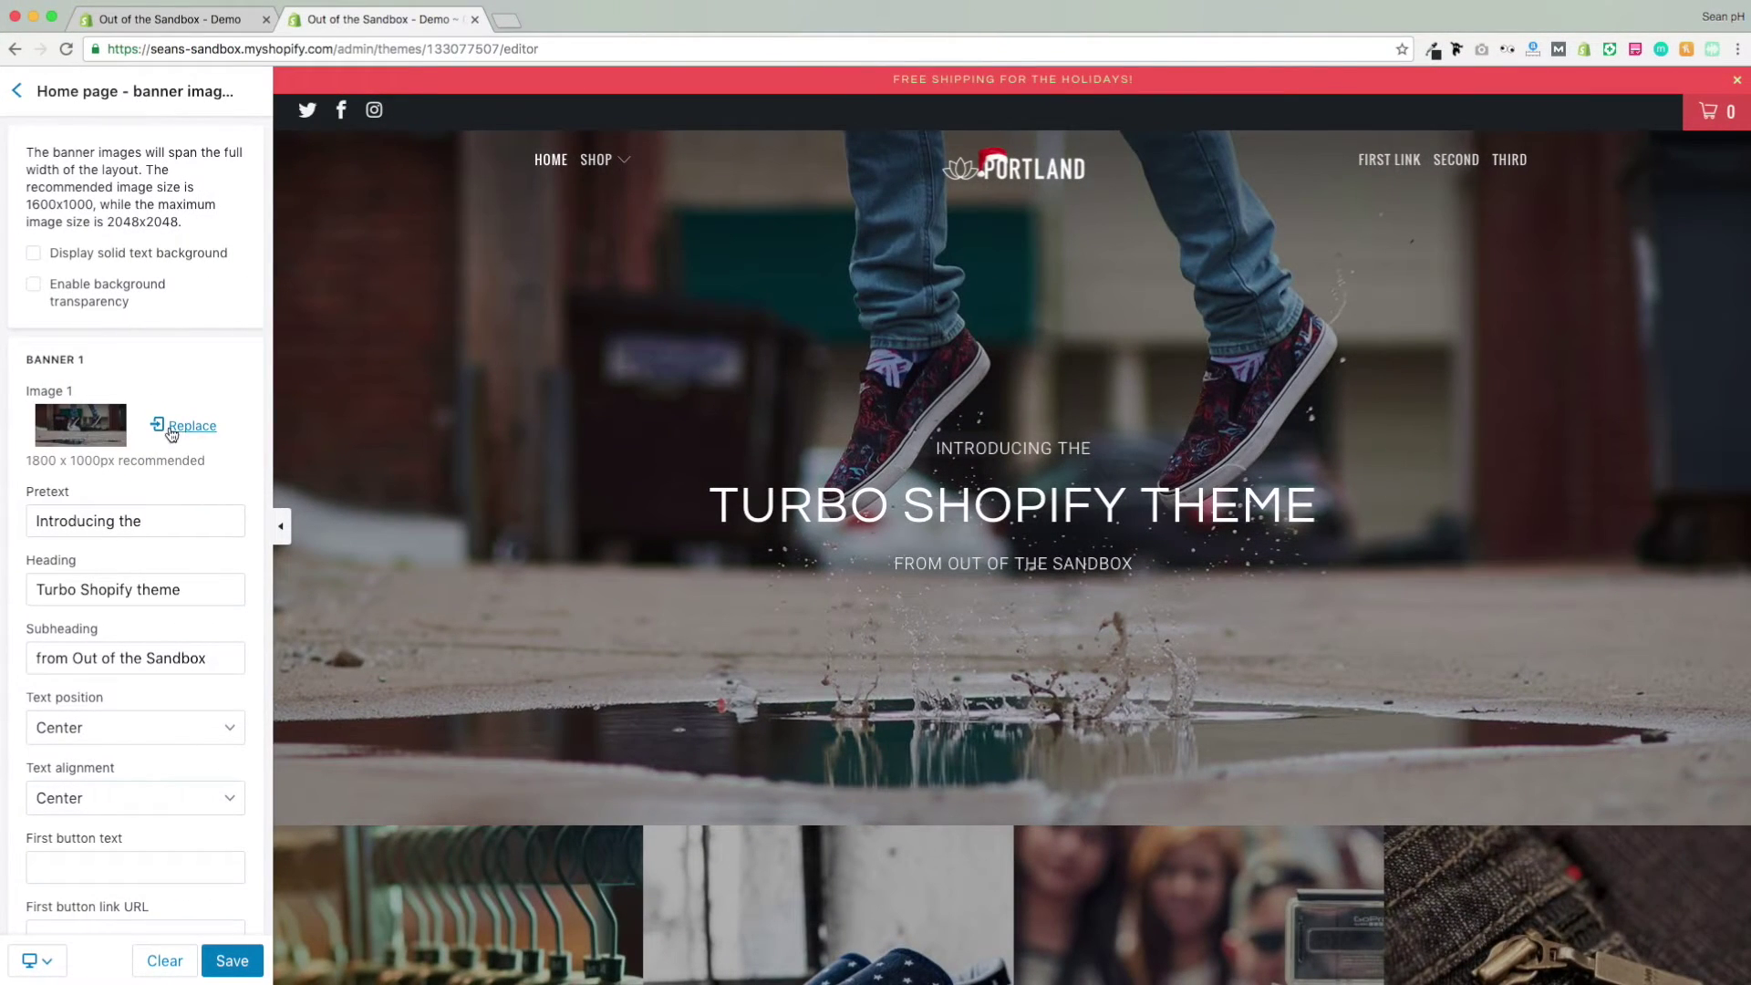
# Replace Banner 1's image with winter hero image.jpeg
pyautogui.click(183, 426)
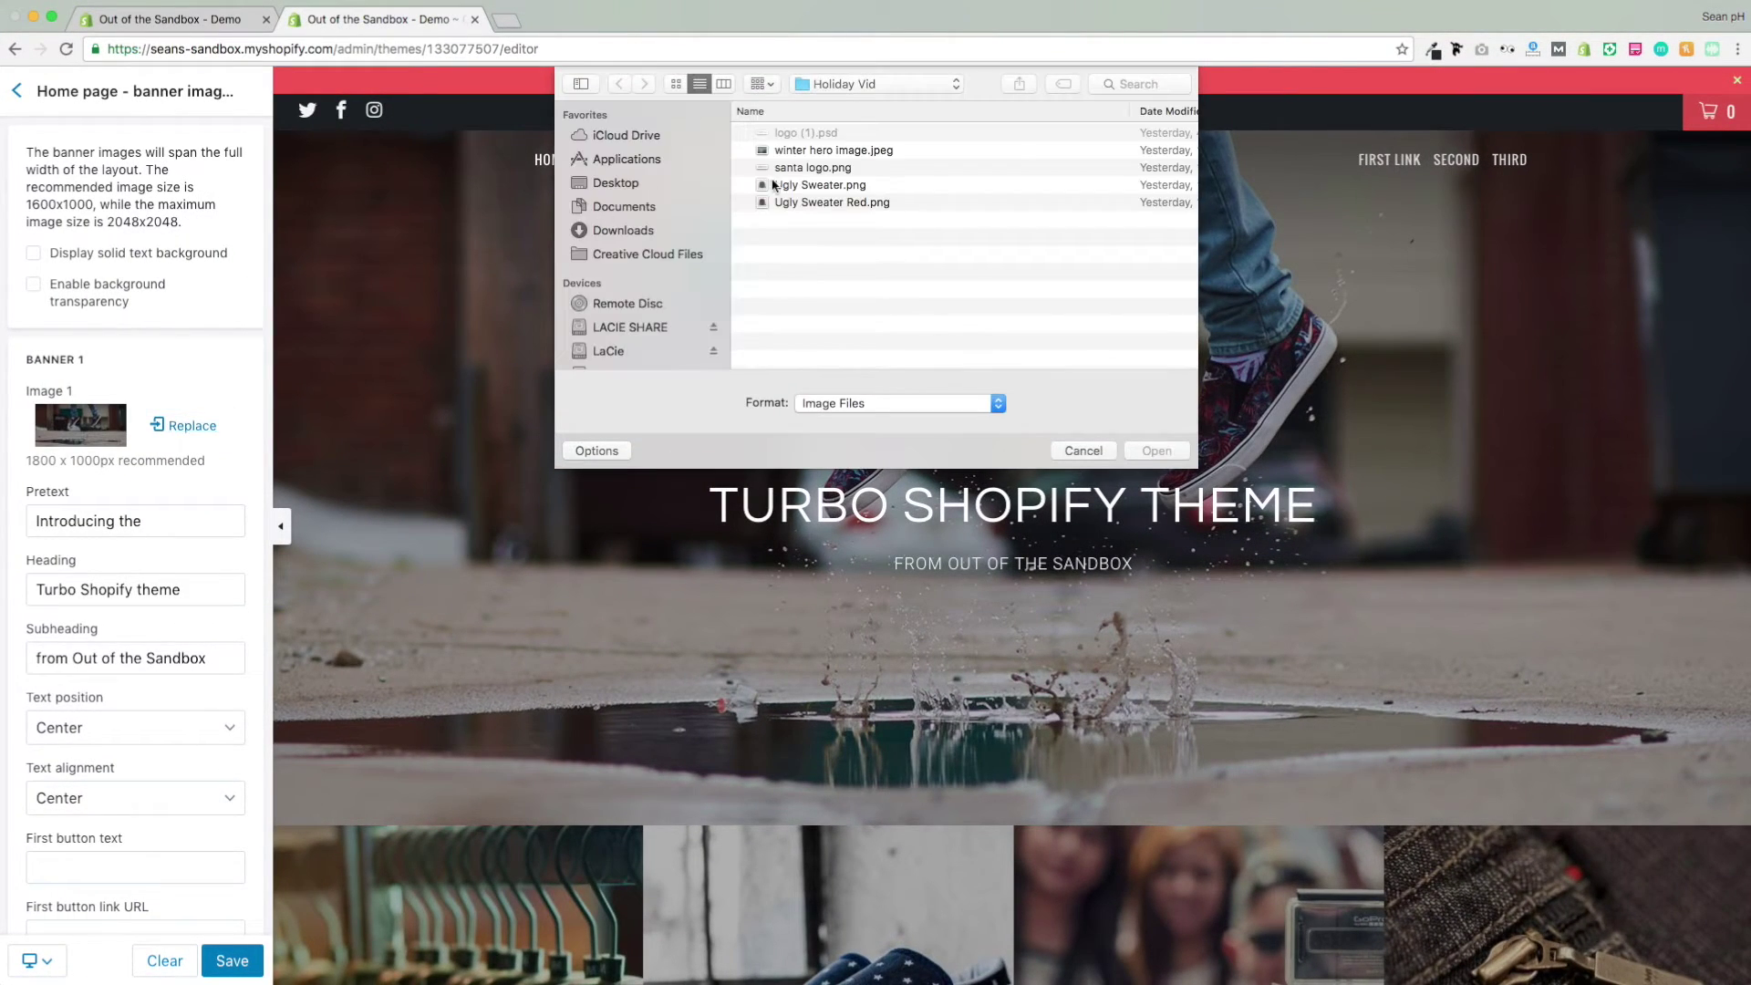
pyautogui.click(811, 151)
pyautogui.click(1155, 450)
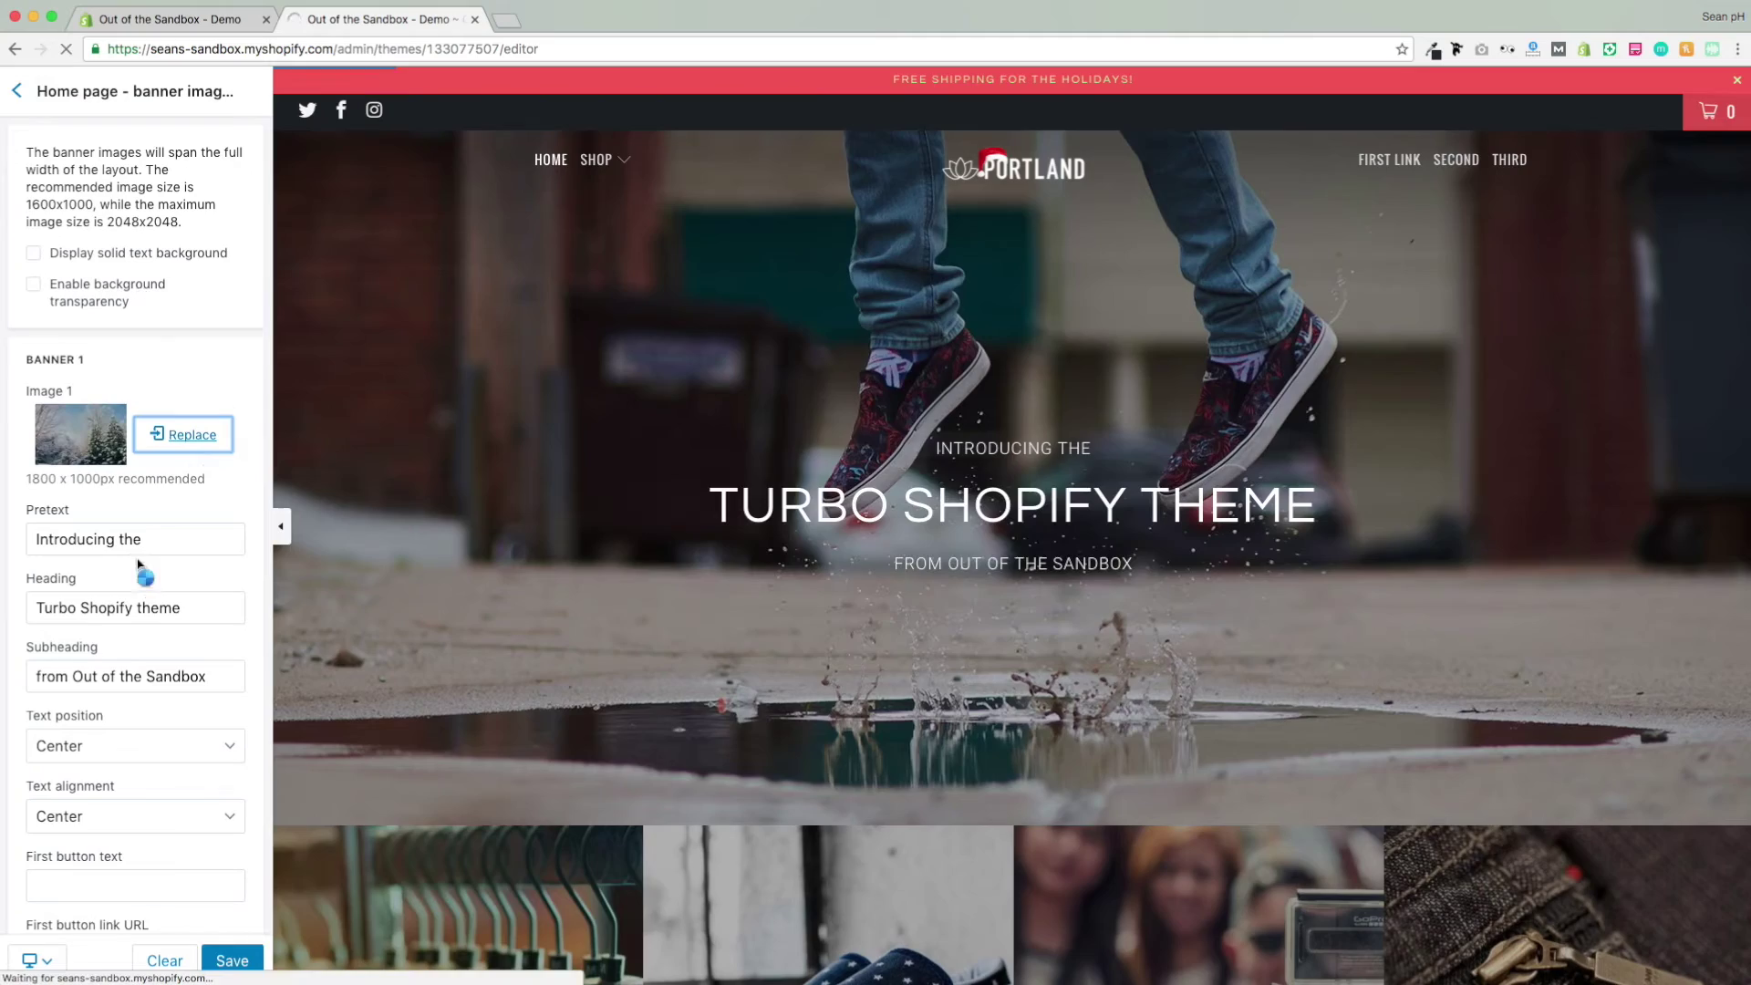
# Set the banner text to 'Wishing you / The very best / for the holidays' on a transparent solid backdrop
pyautogui.click(166, 539)
pyautogui.moveTo(166, 539); pyautogui.dragTo(29, 539)
pyautogui.write('Wishing you')
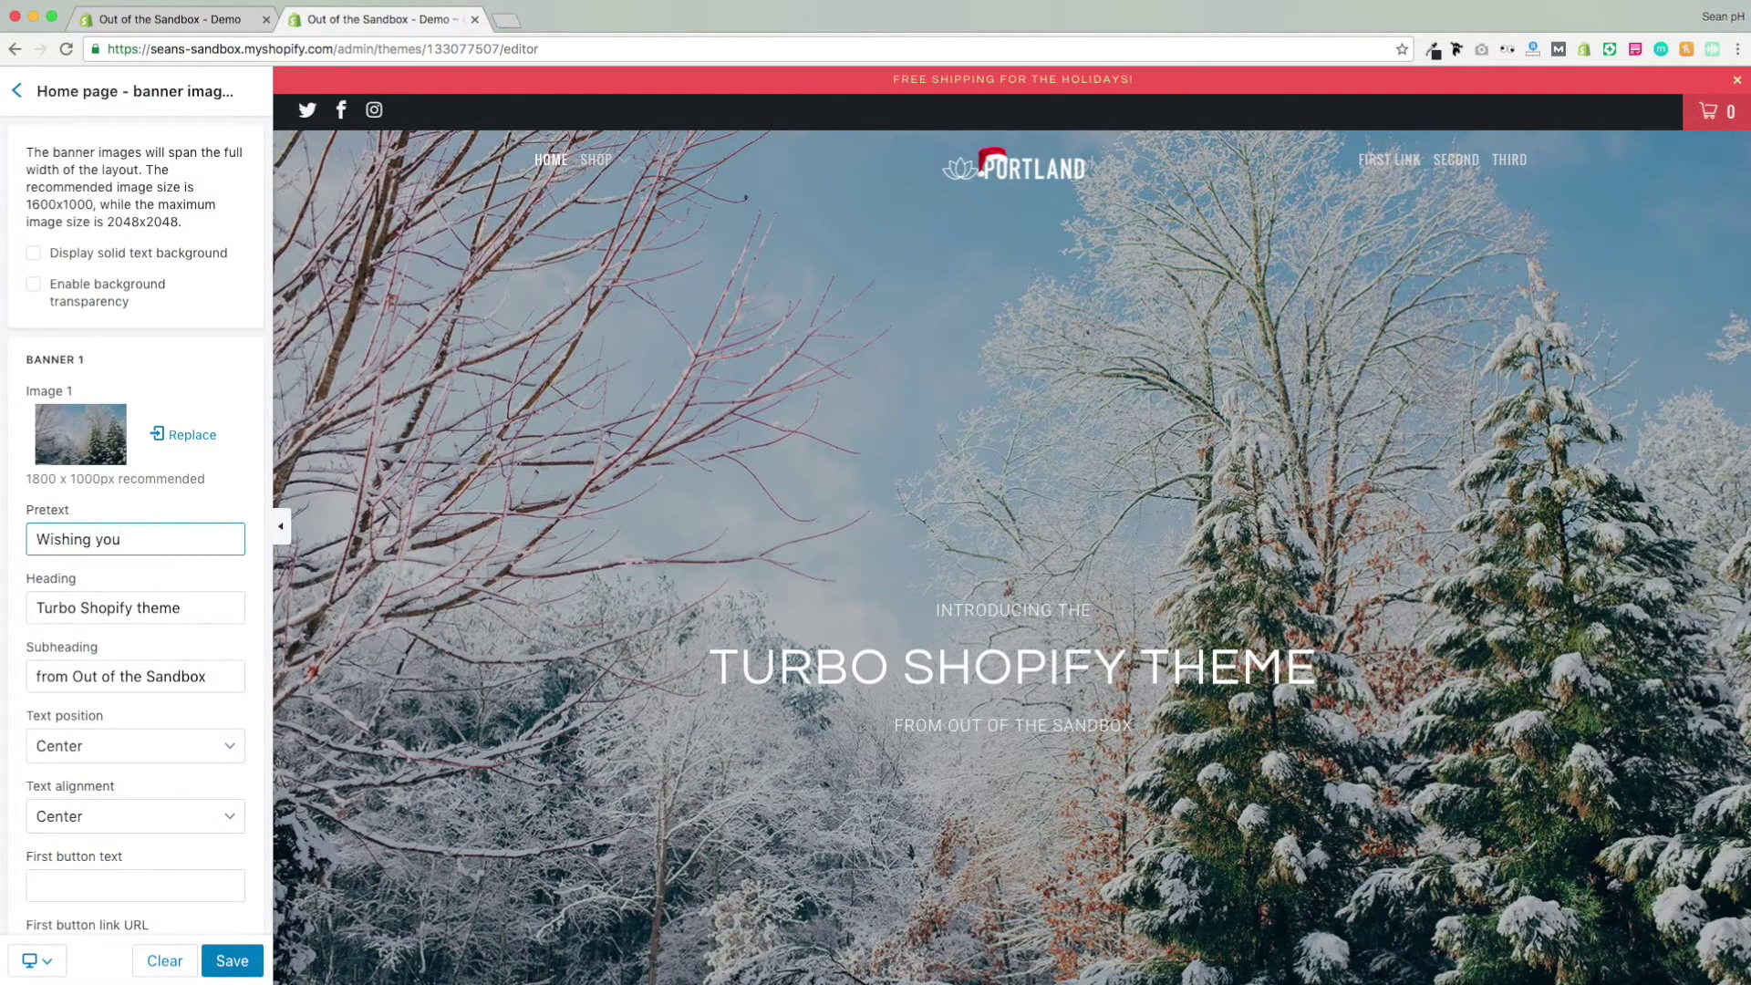
pyautogui.press('Tab')
pyautogui.press('super+a')
pyautogui.write('The ')
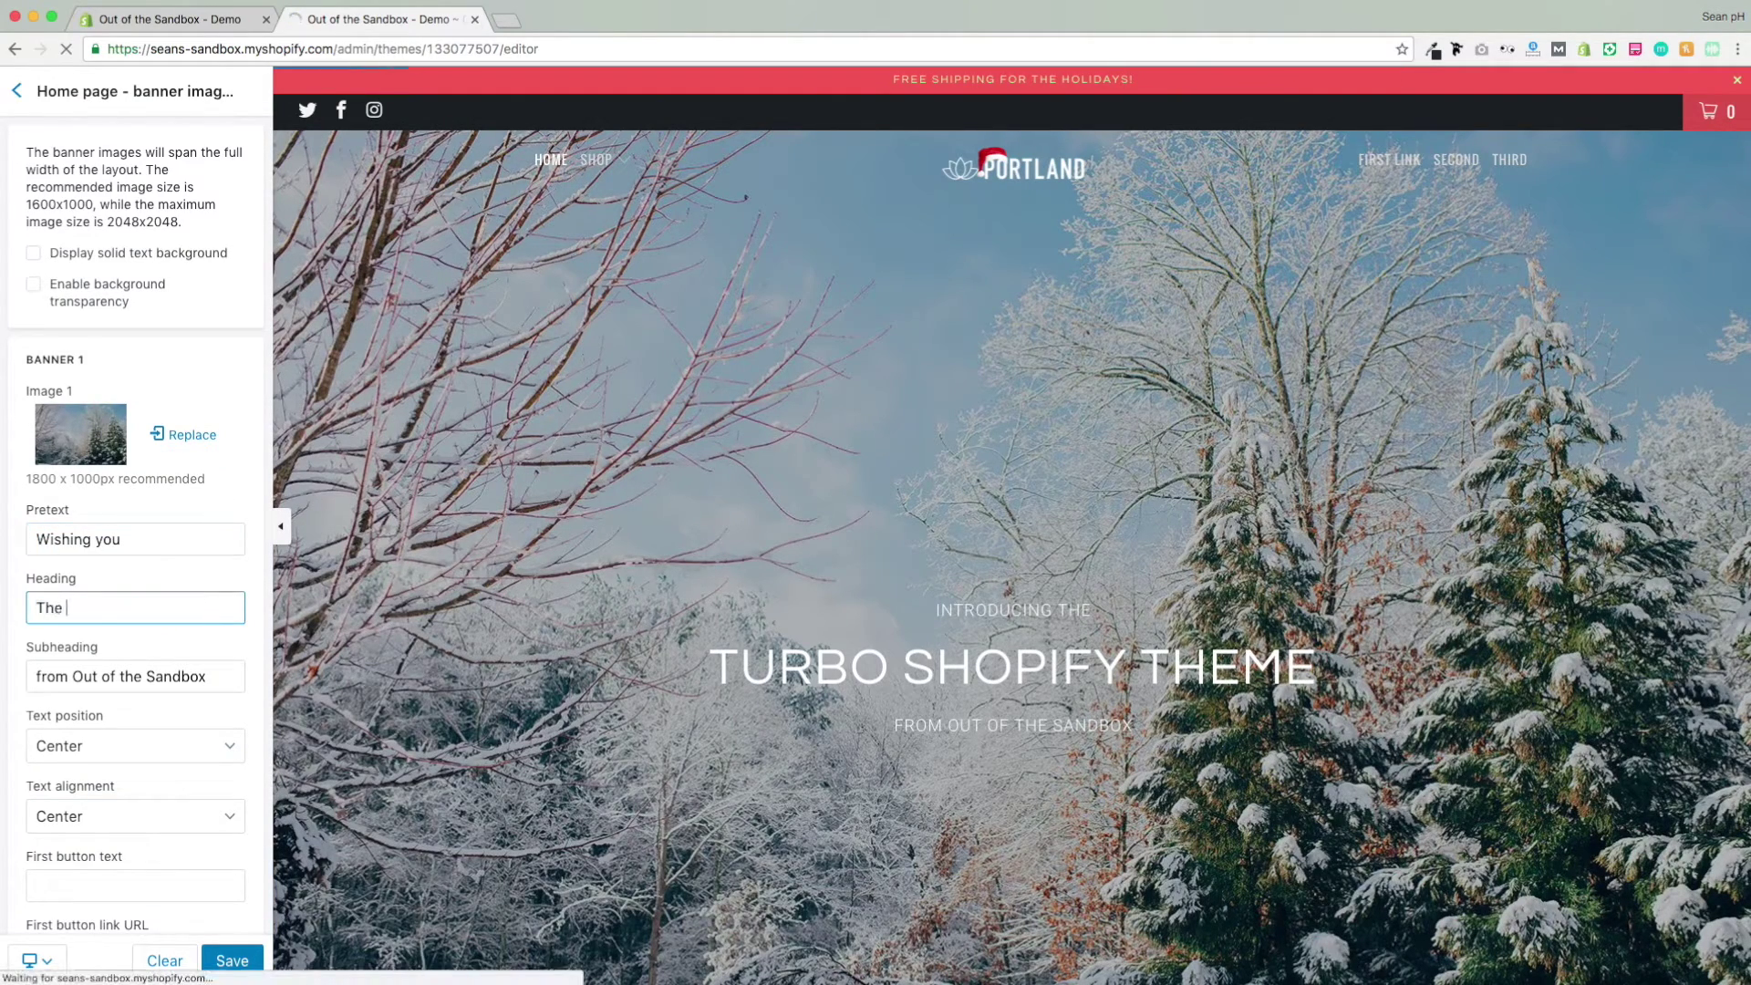
pyautogui.write('very best')
pyautogui.press('Tab')
pyautogui.press('super+a')
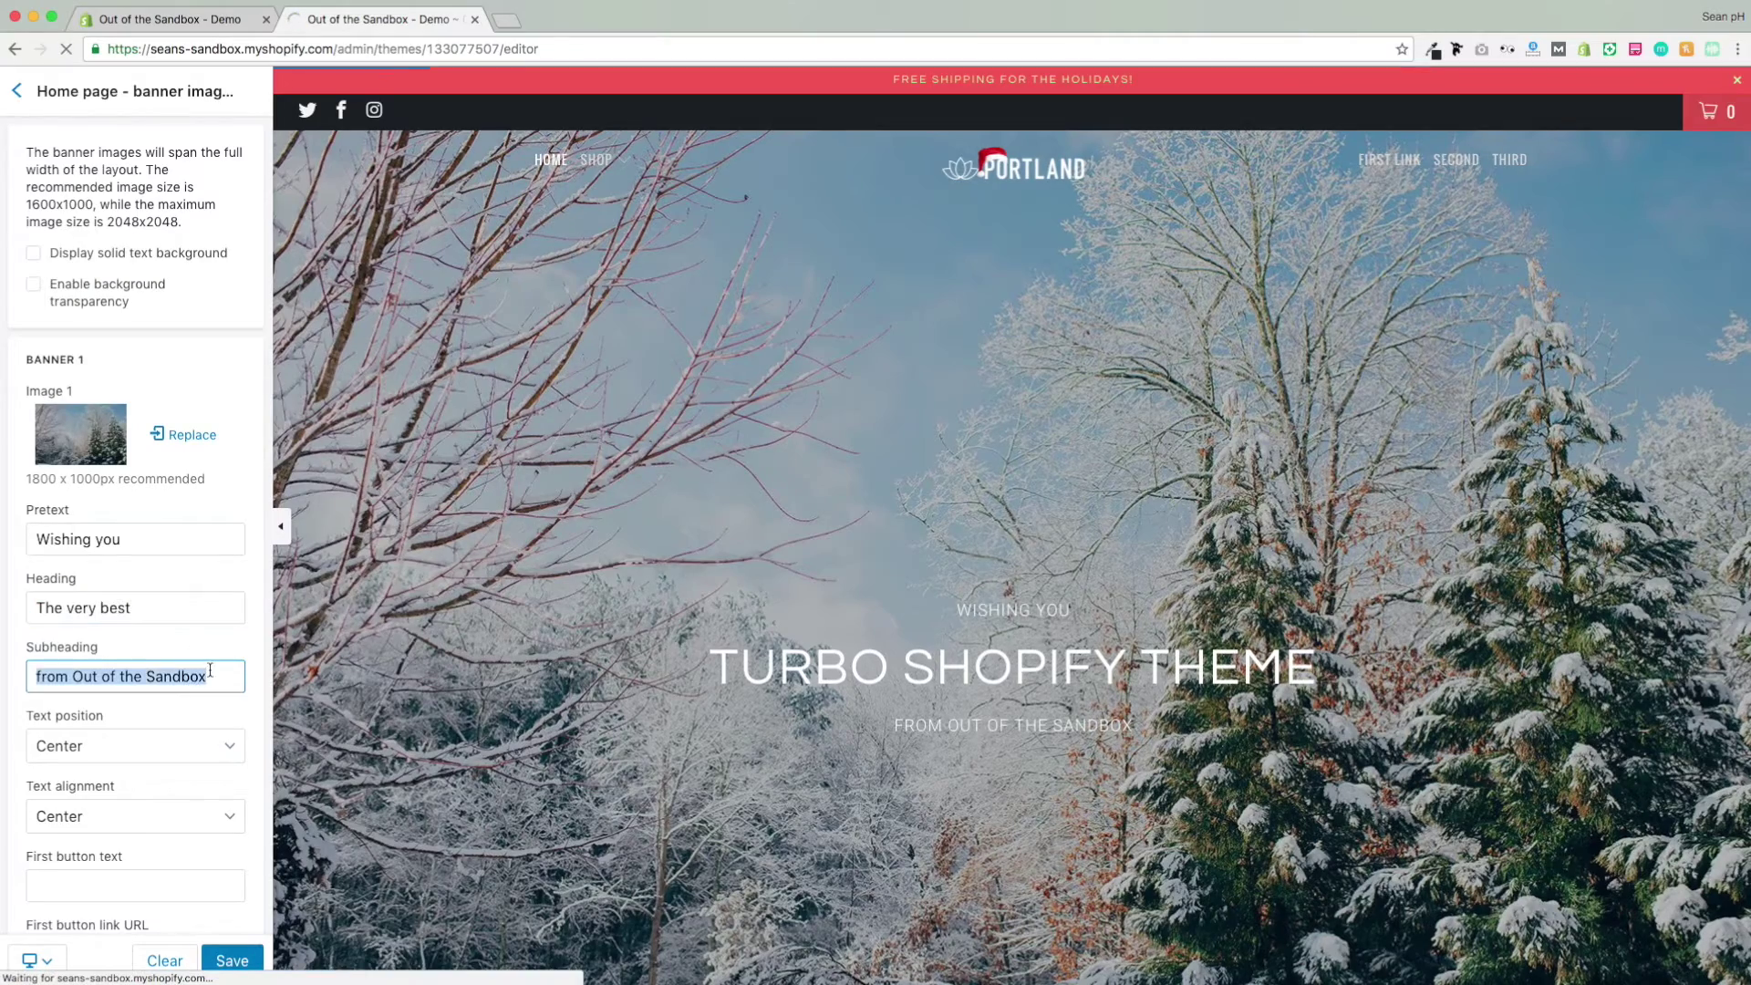
pyautogui.write('for the holidays')
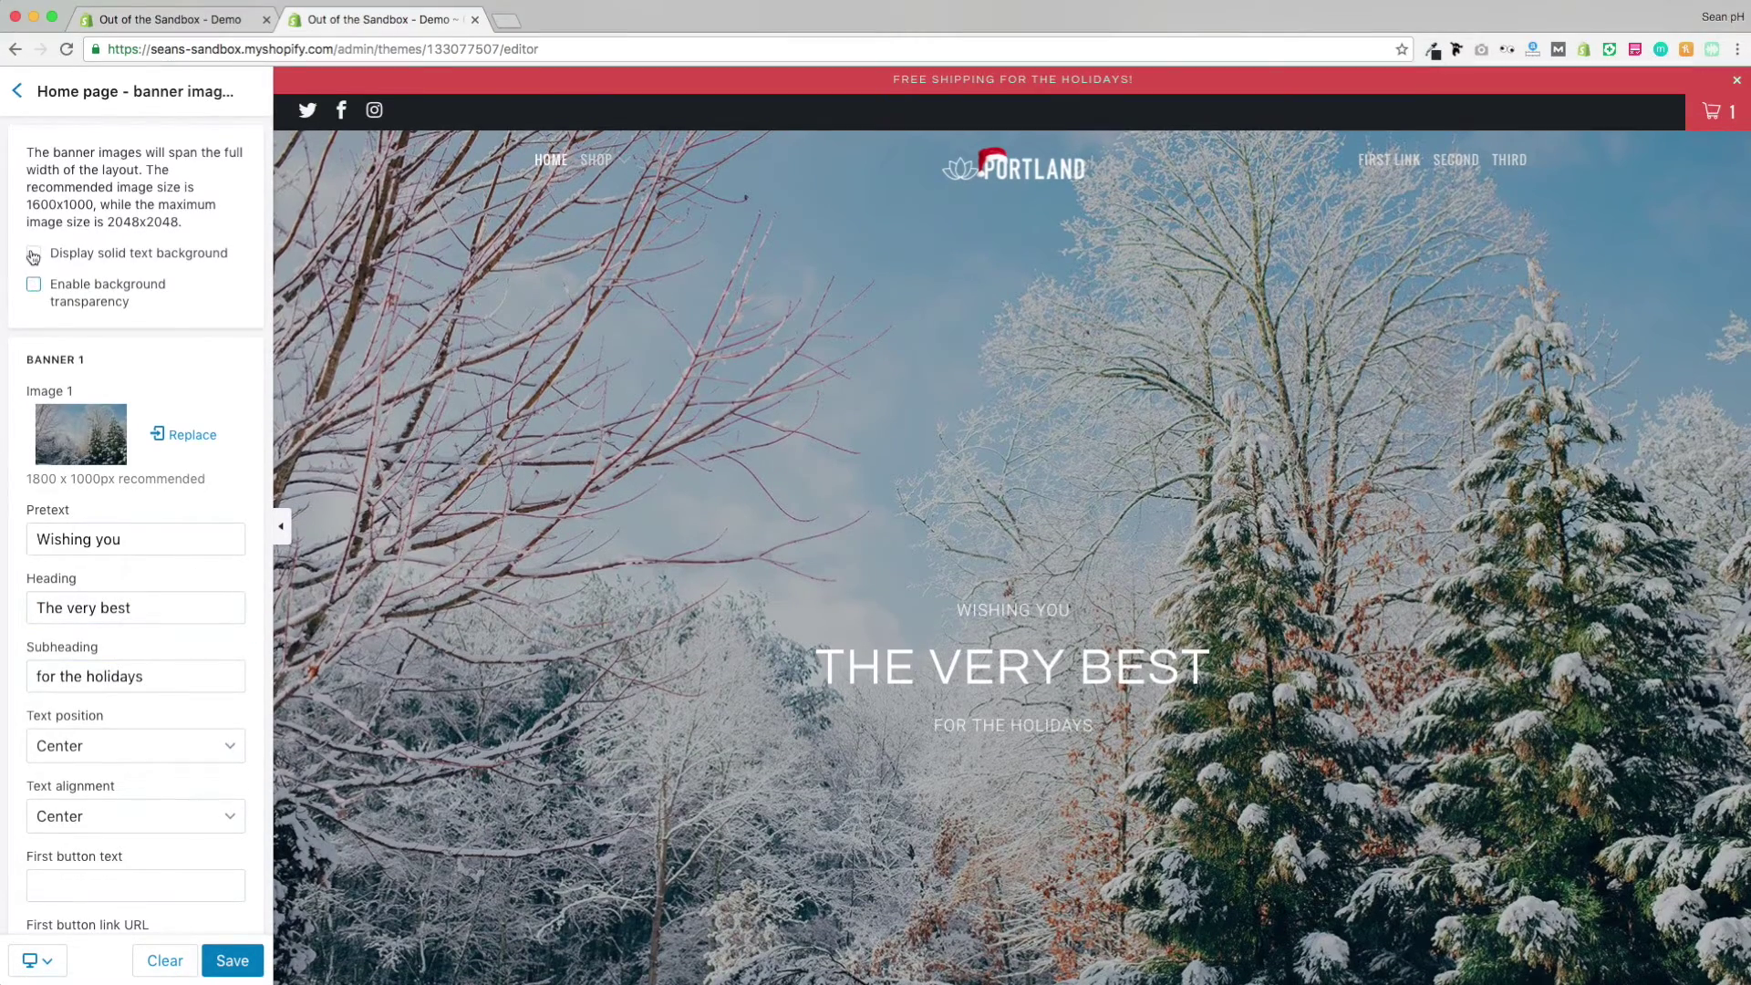
pyautogui.click(32, 254)
pyautogui.click(33, 283)
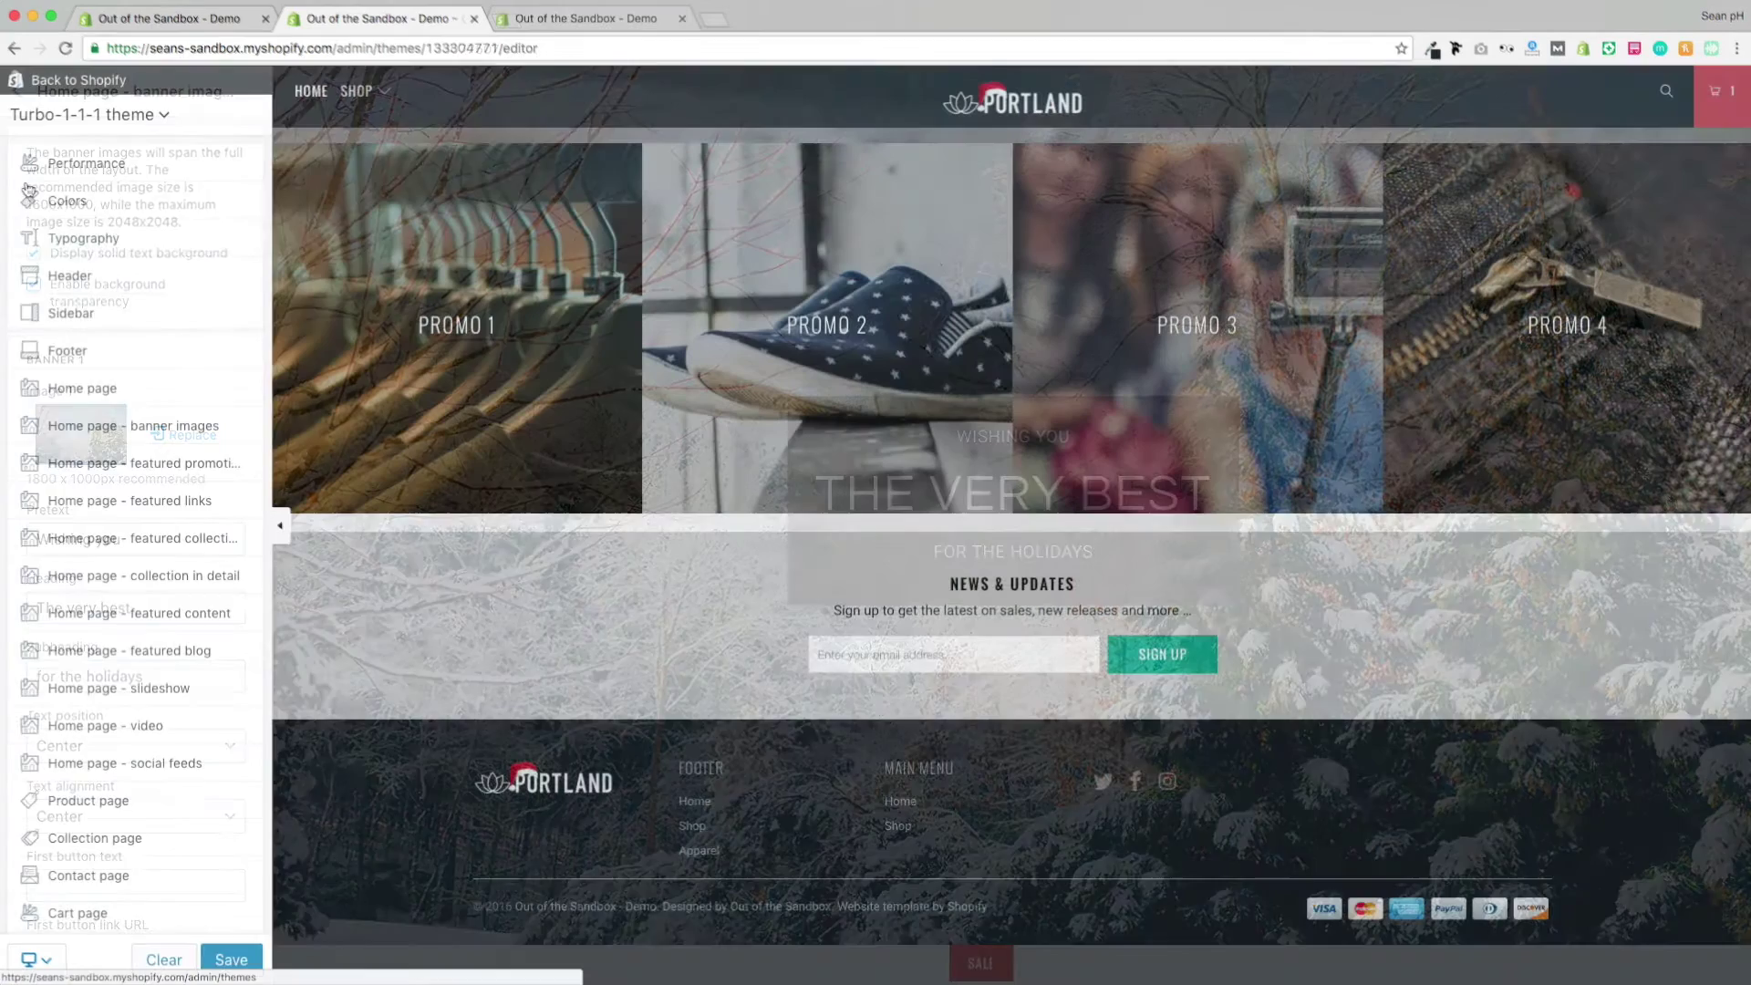
# In featured promotions, give Promotions 1 and 2 the ornament and wreath images
pyautogui.click(91, 458)
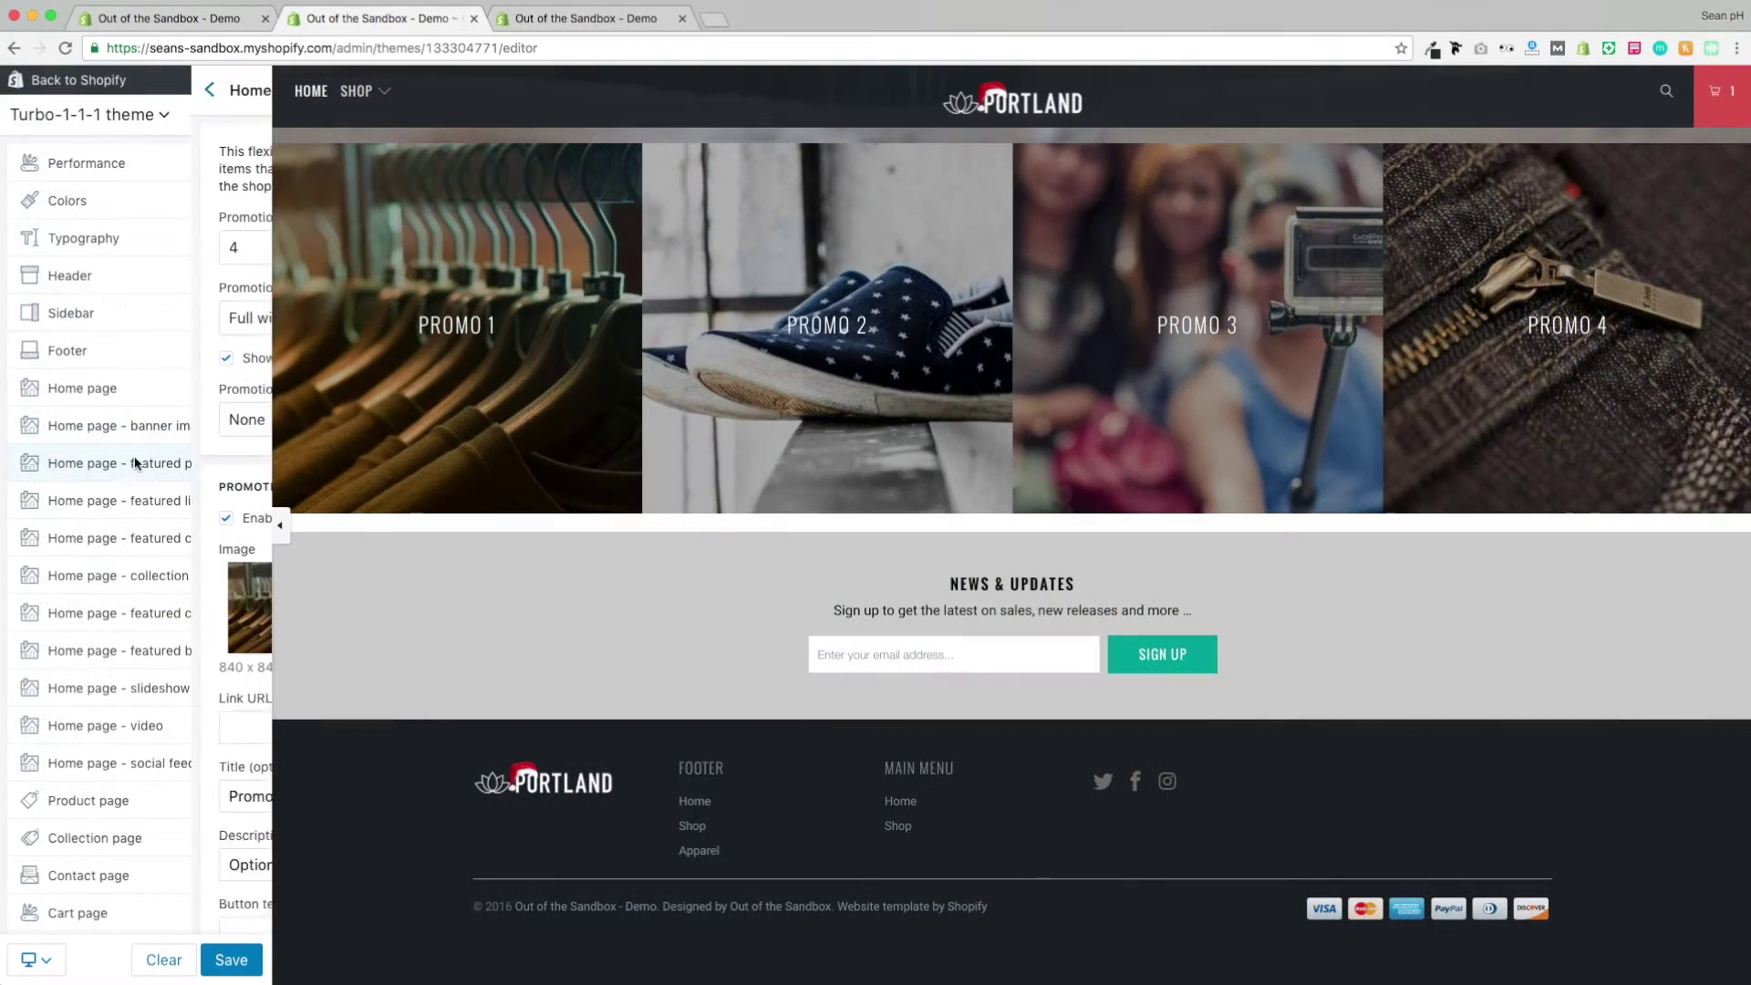
pyautogui.click(83, 588)
pyautogui.click(847, 243)
pyautogui.press('Return')
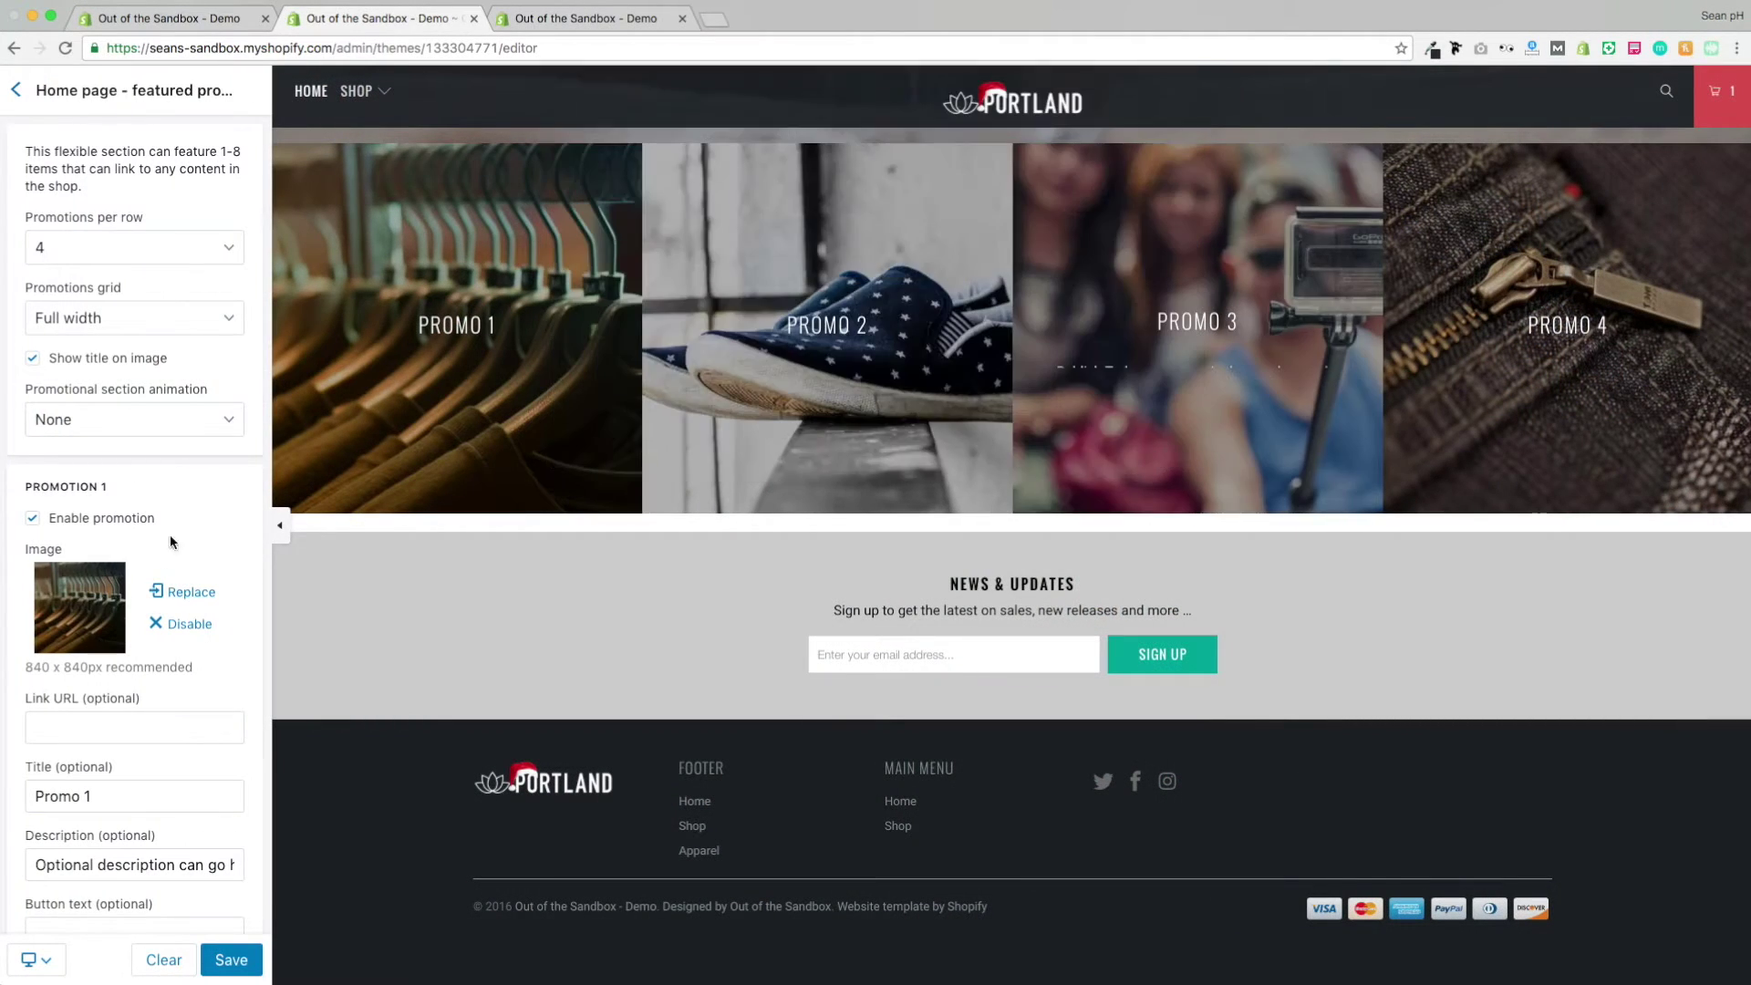
pyautogui.scroll(-7, 105, 529)
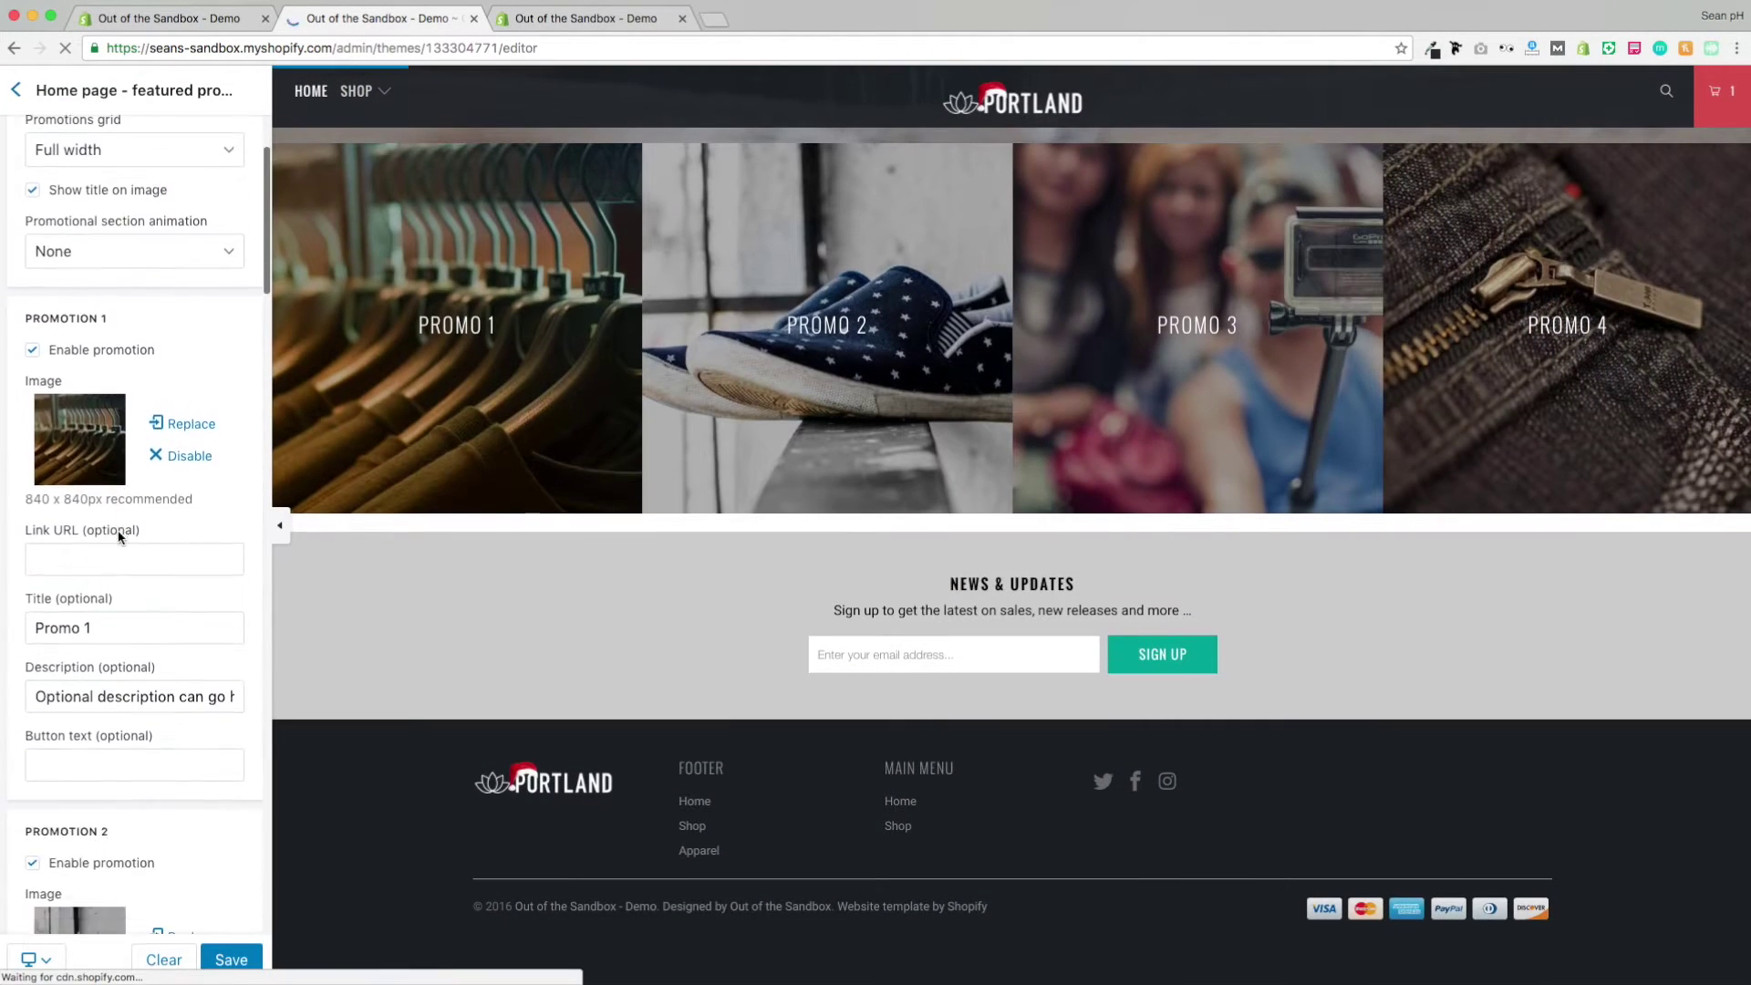
pyautogui.click(95, 529)
pyautogui.click(817, 193)
pyautogui.click(1147, 451)
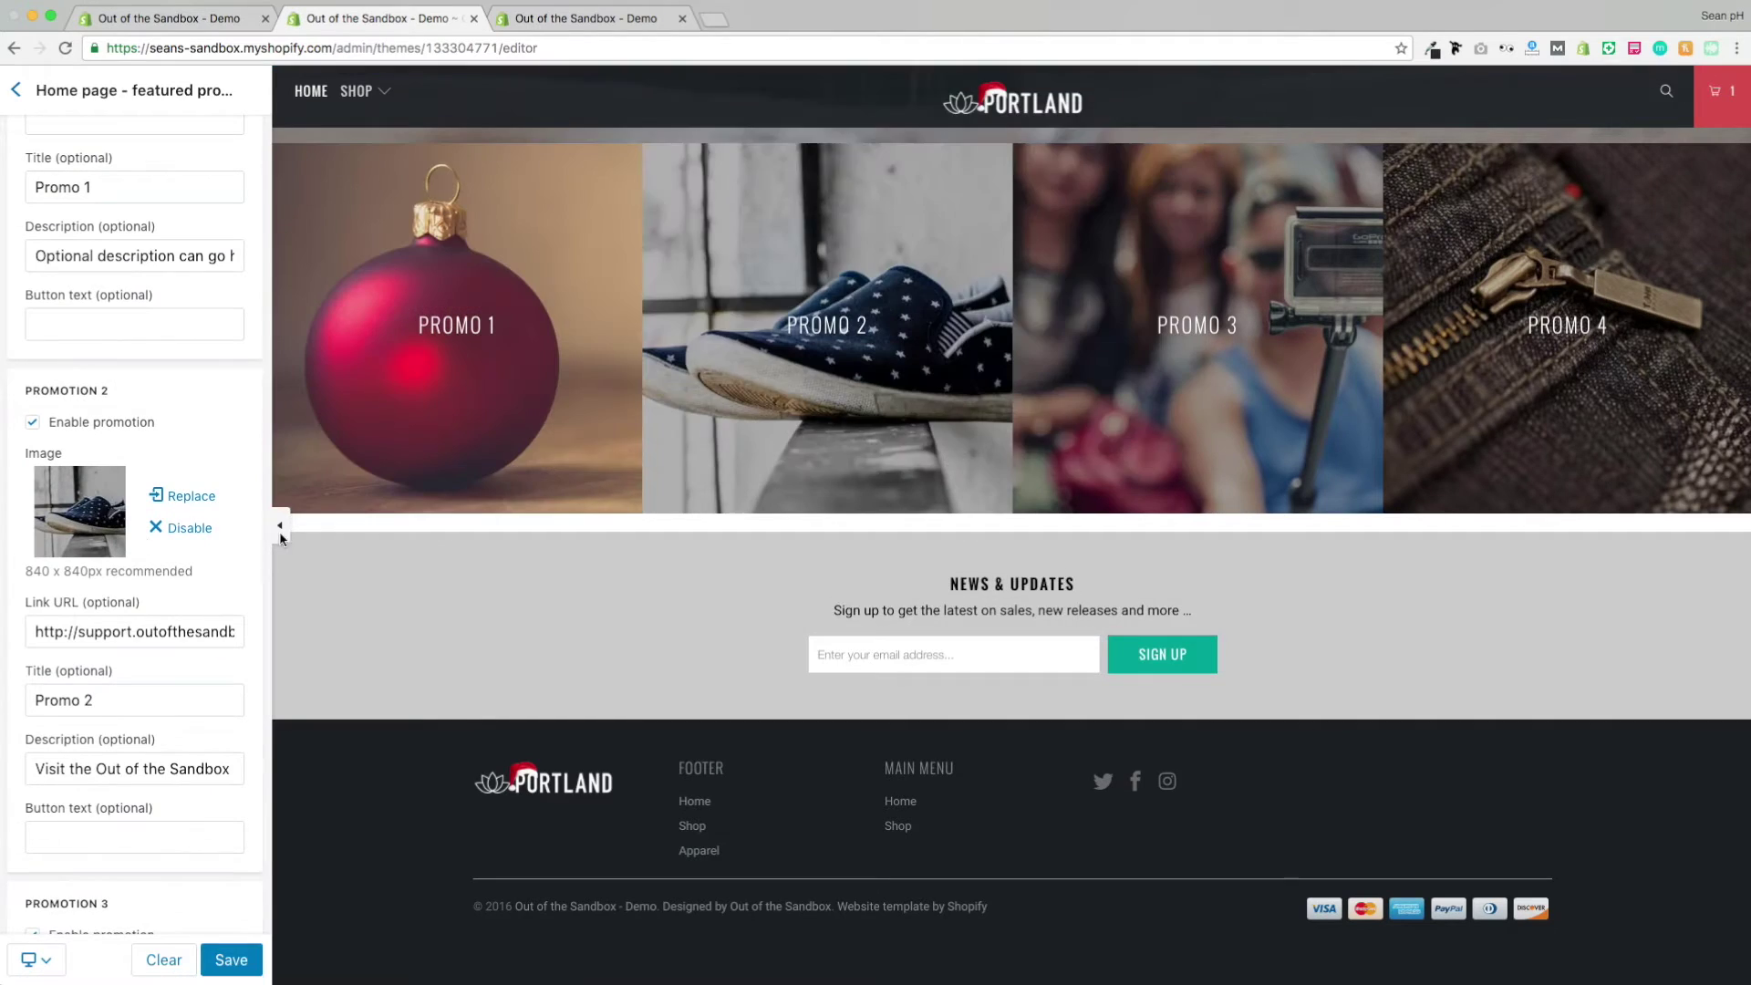
# Give Promotions 3 and 4 the bells (promo 3.jpeg) and gift-wrapped presents images
pyautogui.scroll(-5, 118, 544)
pyautogui.click(79, 558)
pyautogui.click(802, 208)
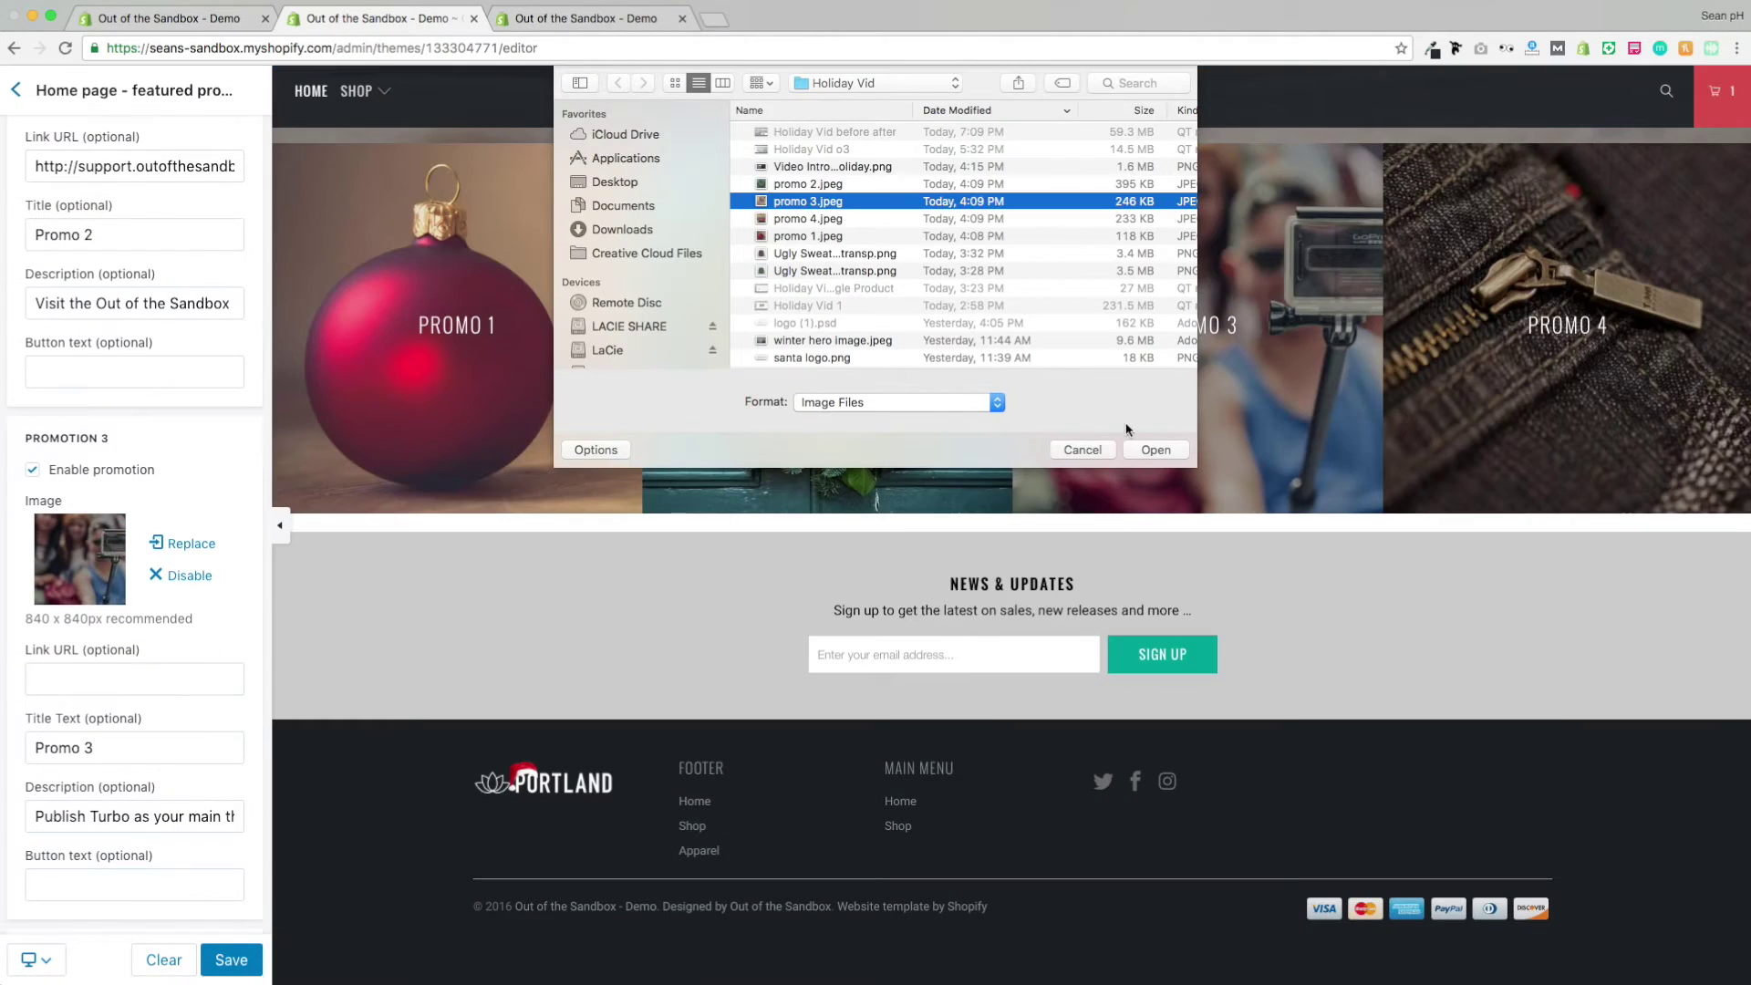
pyautogui.press('Return')
pyautogui.scroll(-4, 113, 407)
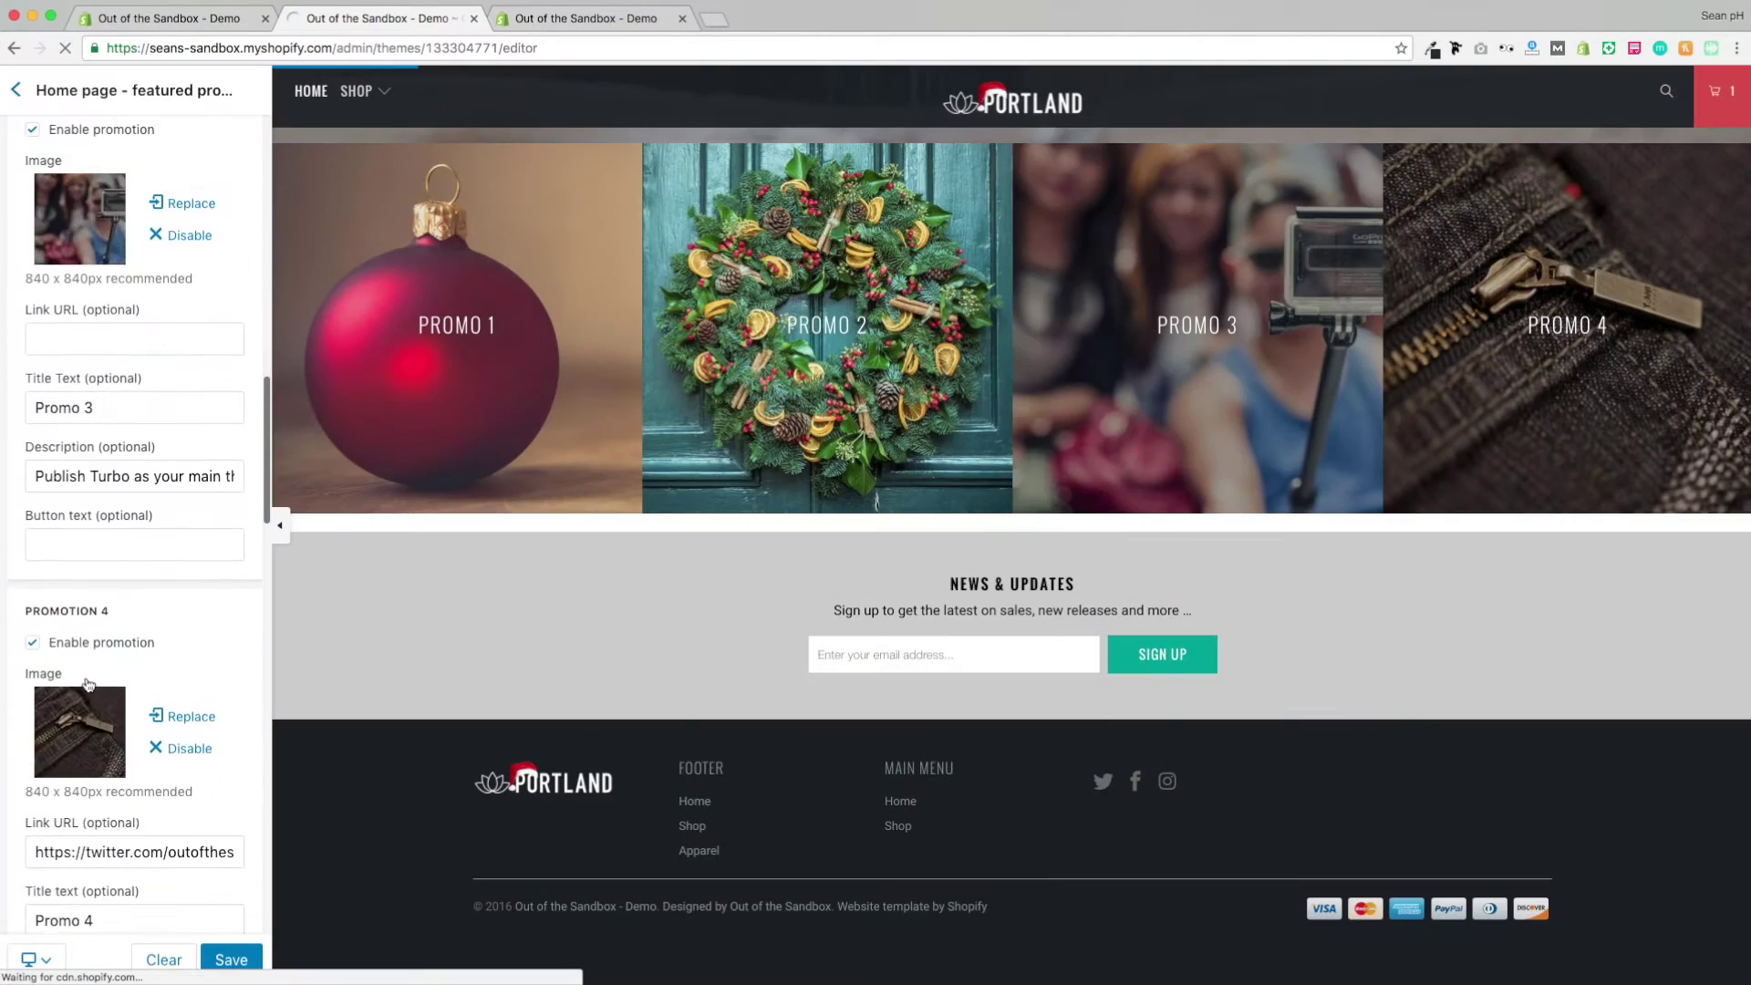
pyautogui.click(79, 731)
pyautogui.press('Return')
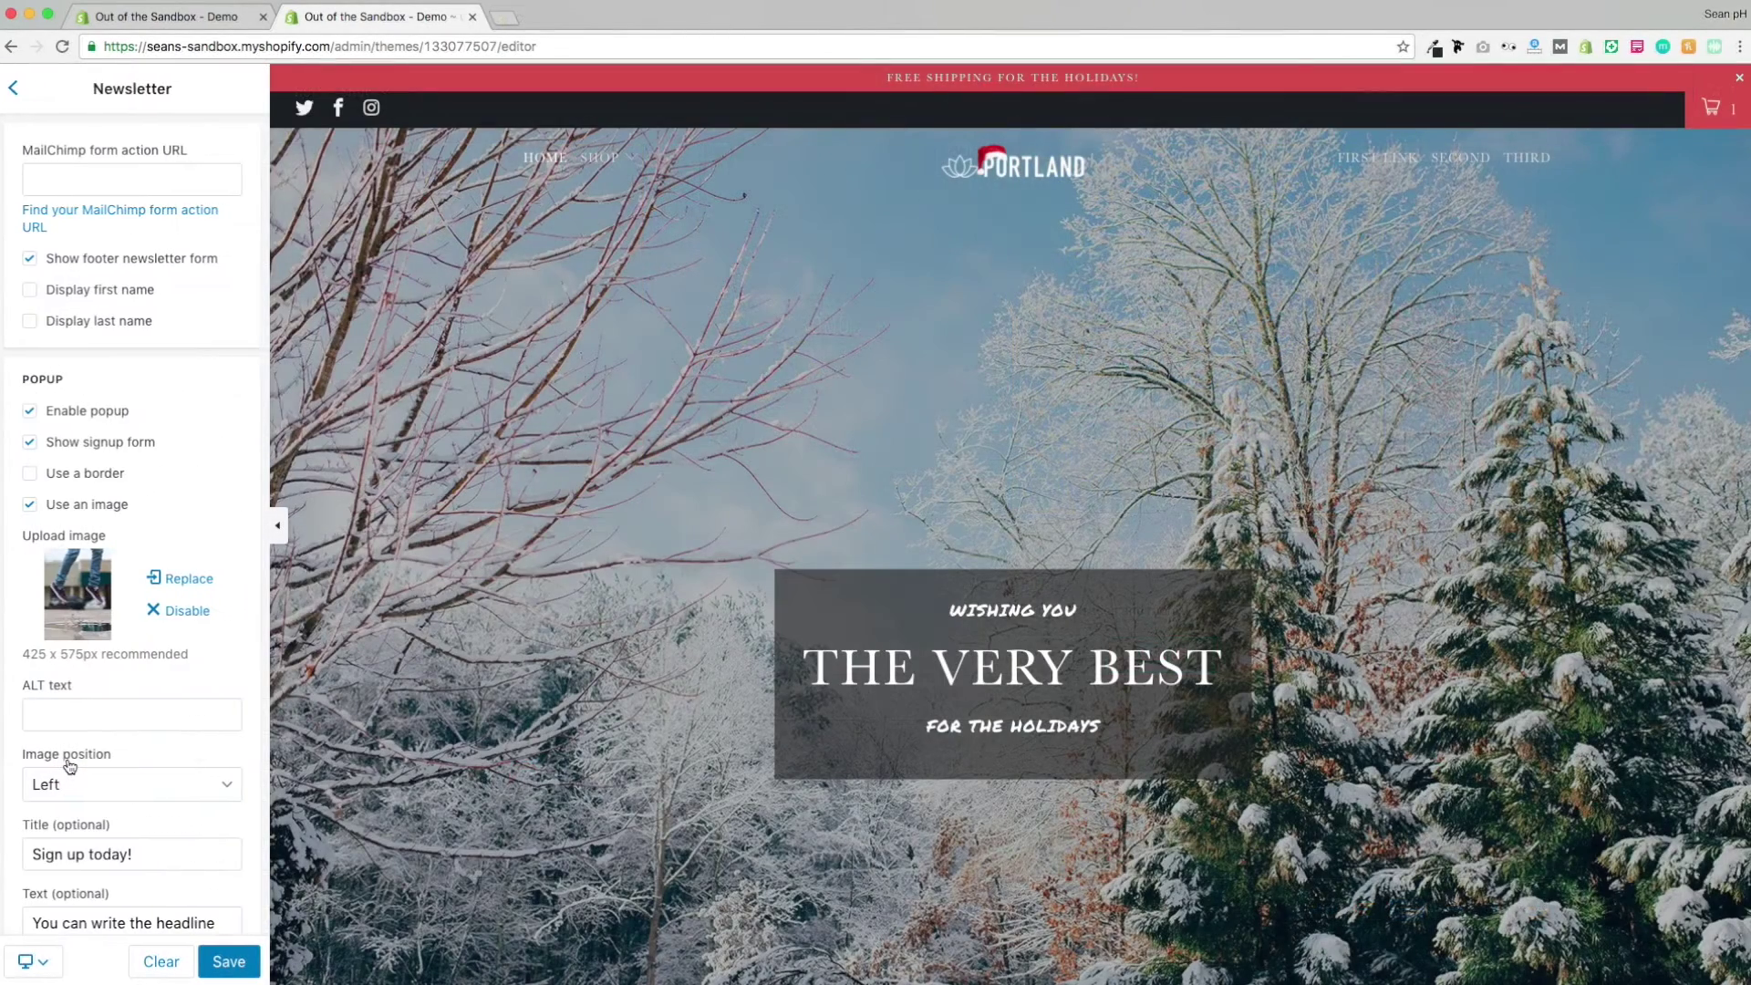
# Set the newsletter popup's days-until-displayed-again option to Test Mode
pyautogui.scroll(-5, 81, 456)
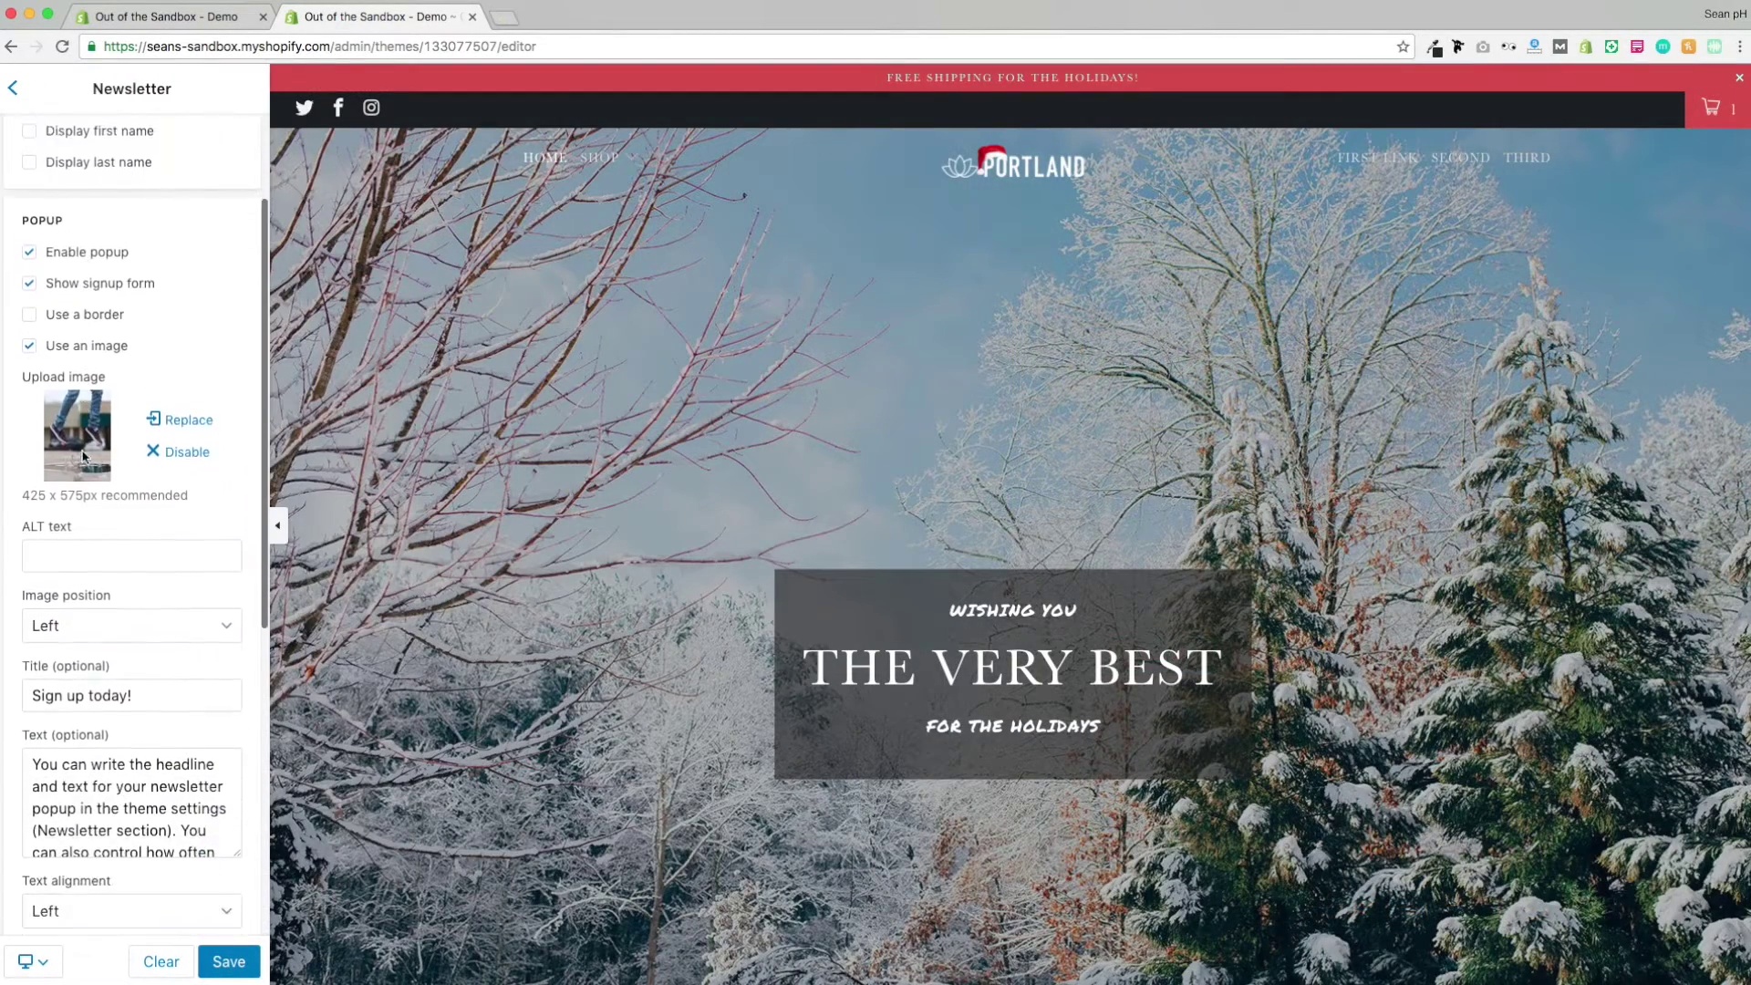
pyautogui.scroll(-2, 87, 460)
pyautogui.click(160, 757)
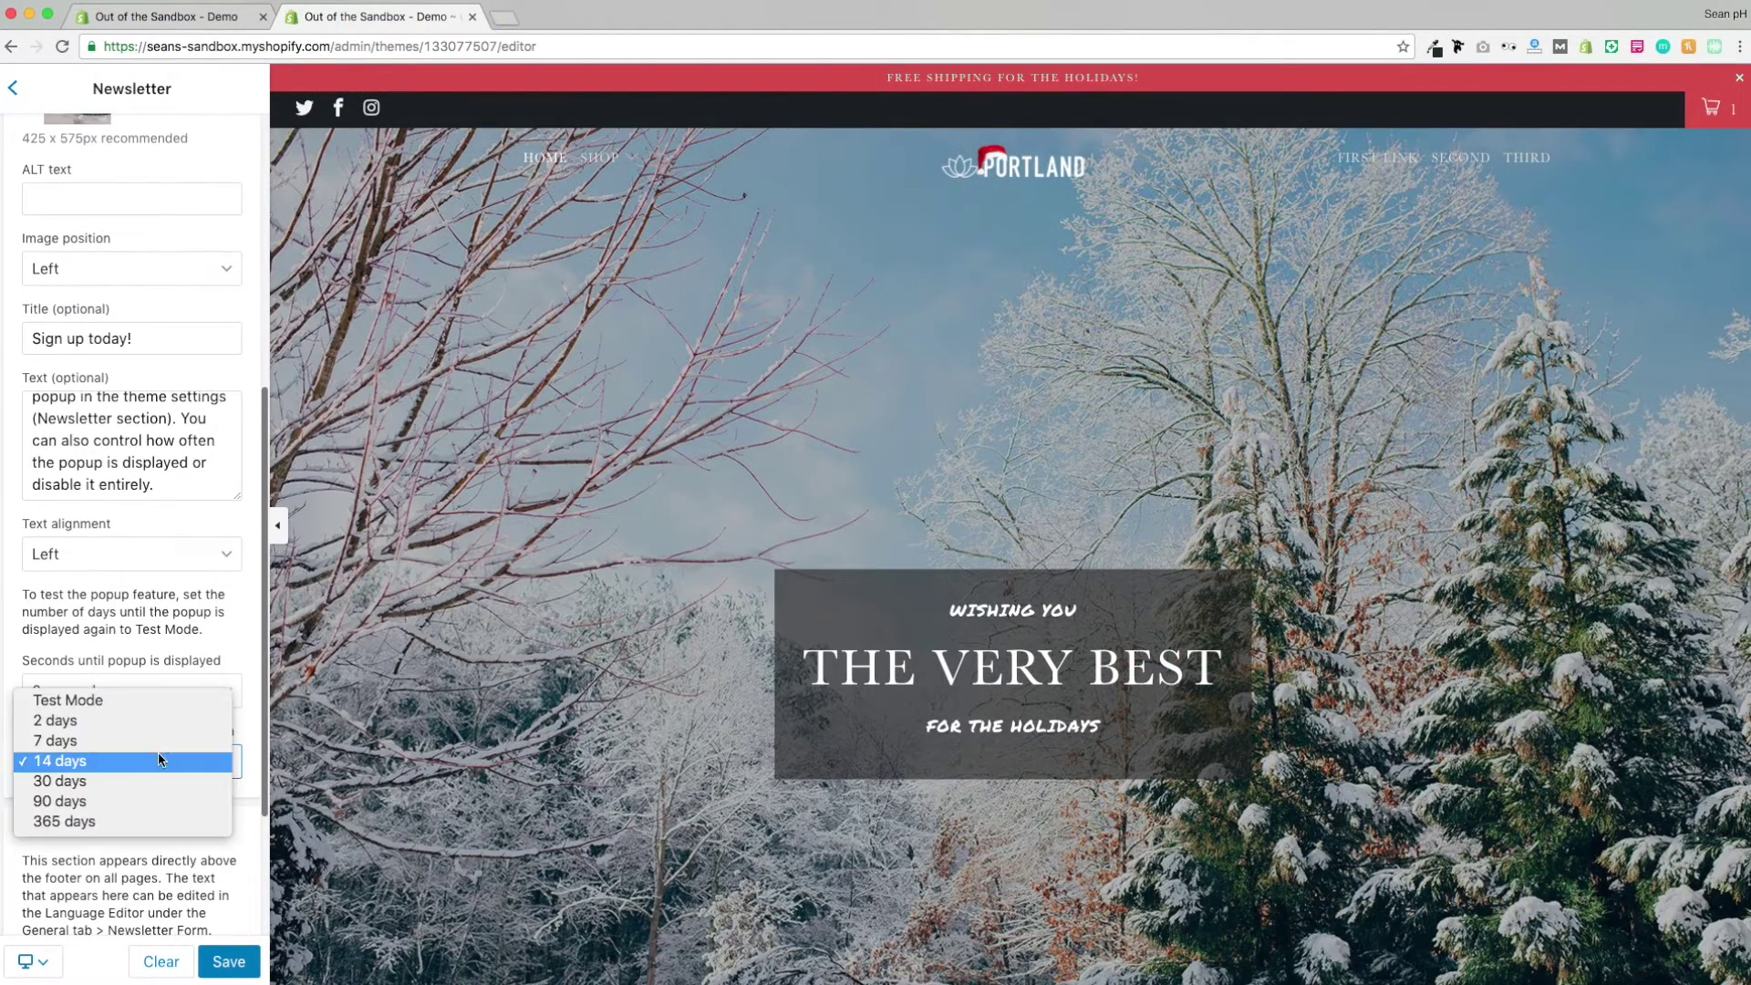
pyautogui.click(137, 700)
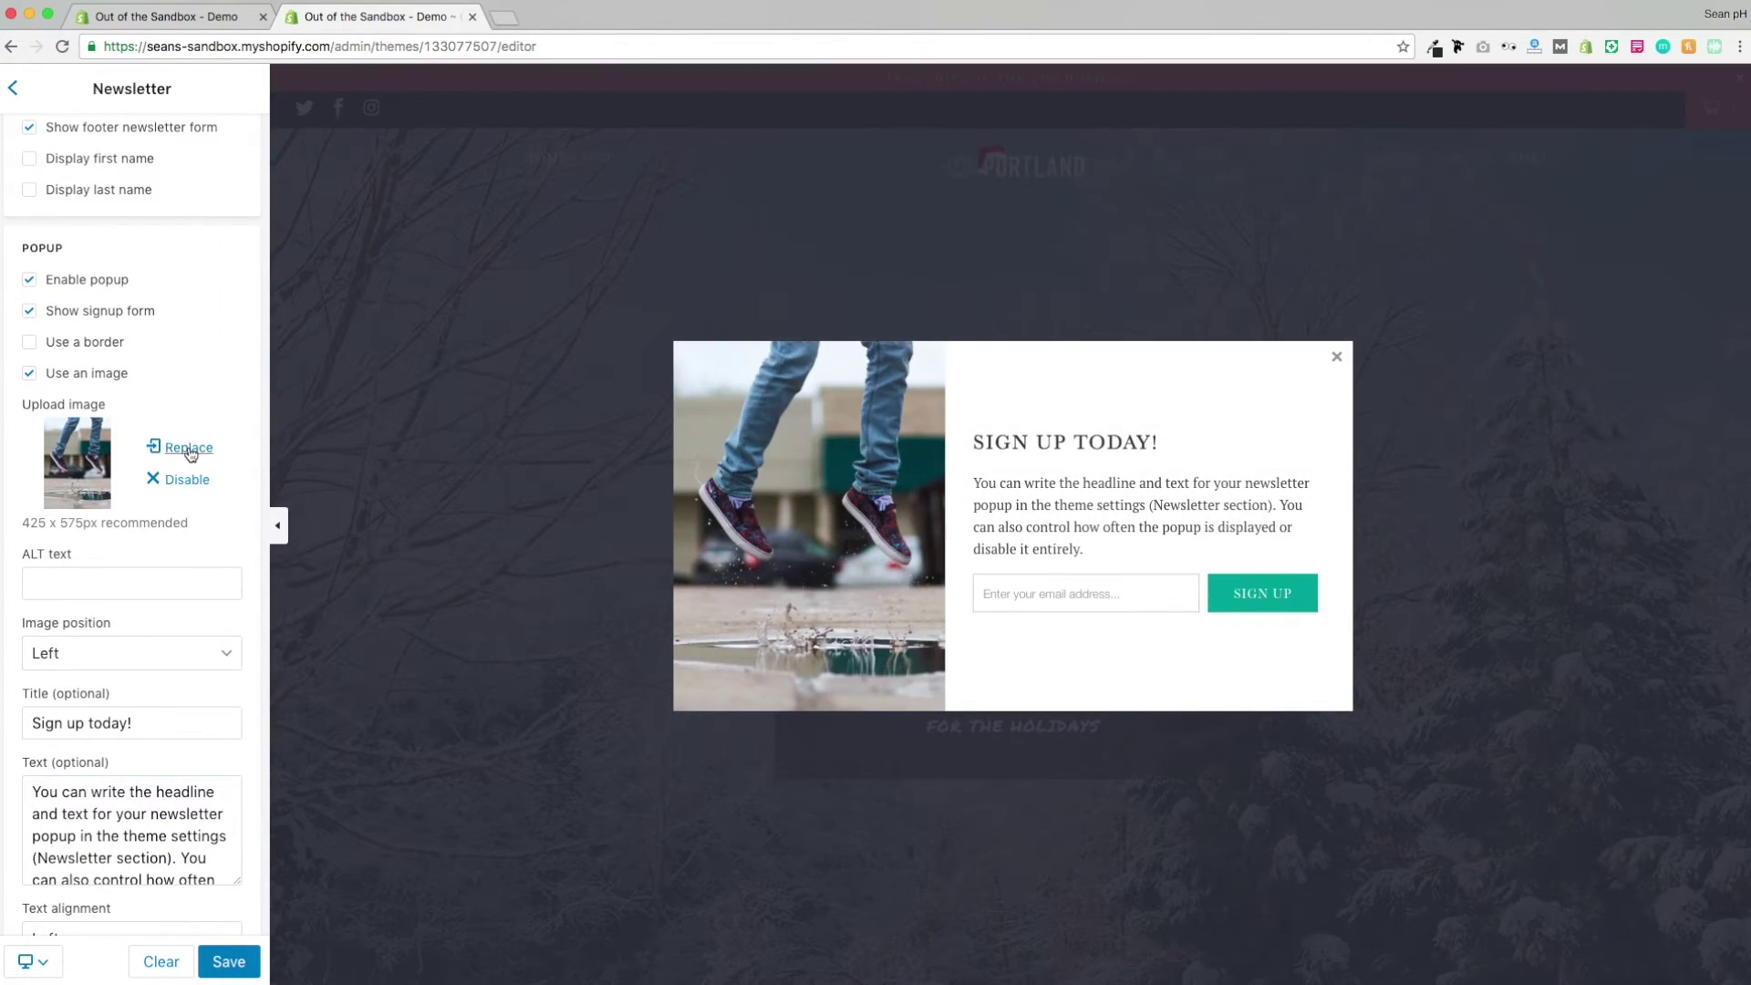
# Replace the newsletter popup picture with the popup image file
pyautogui.click(189, 449)
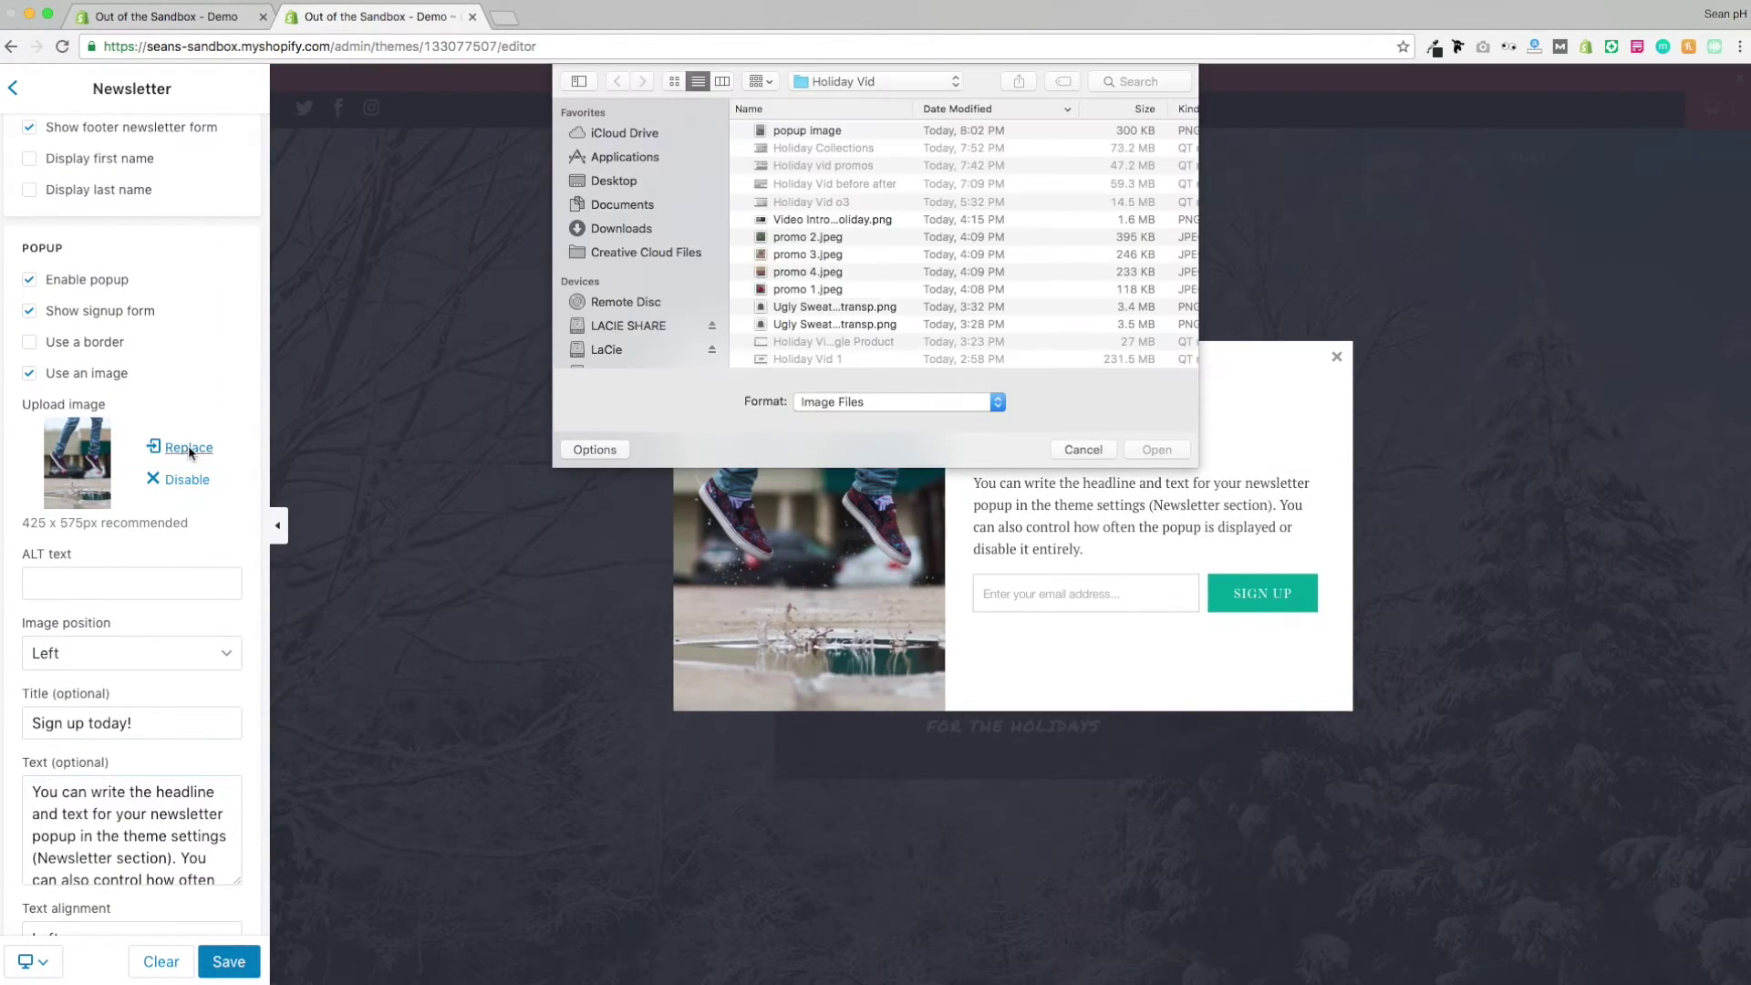
pyautogui.click(833, 135)
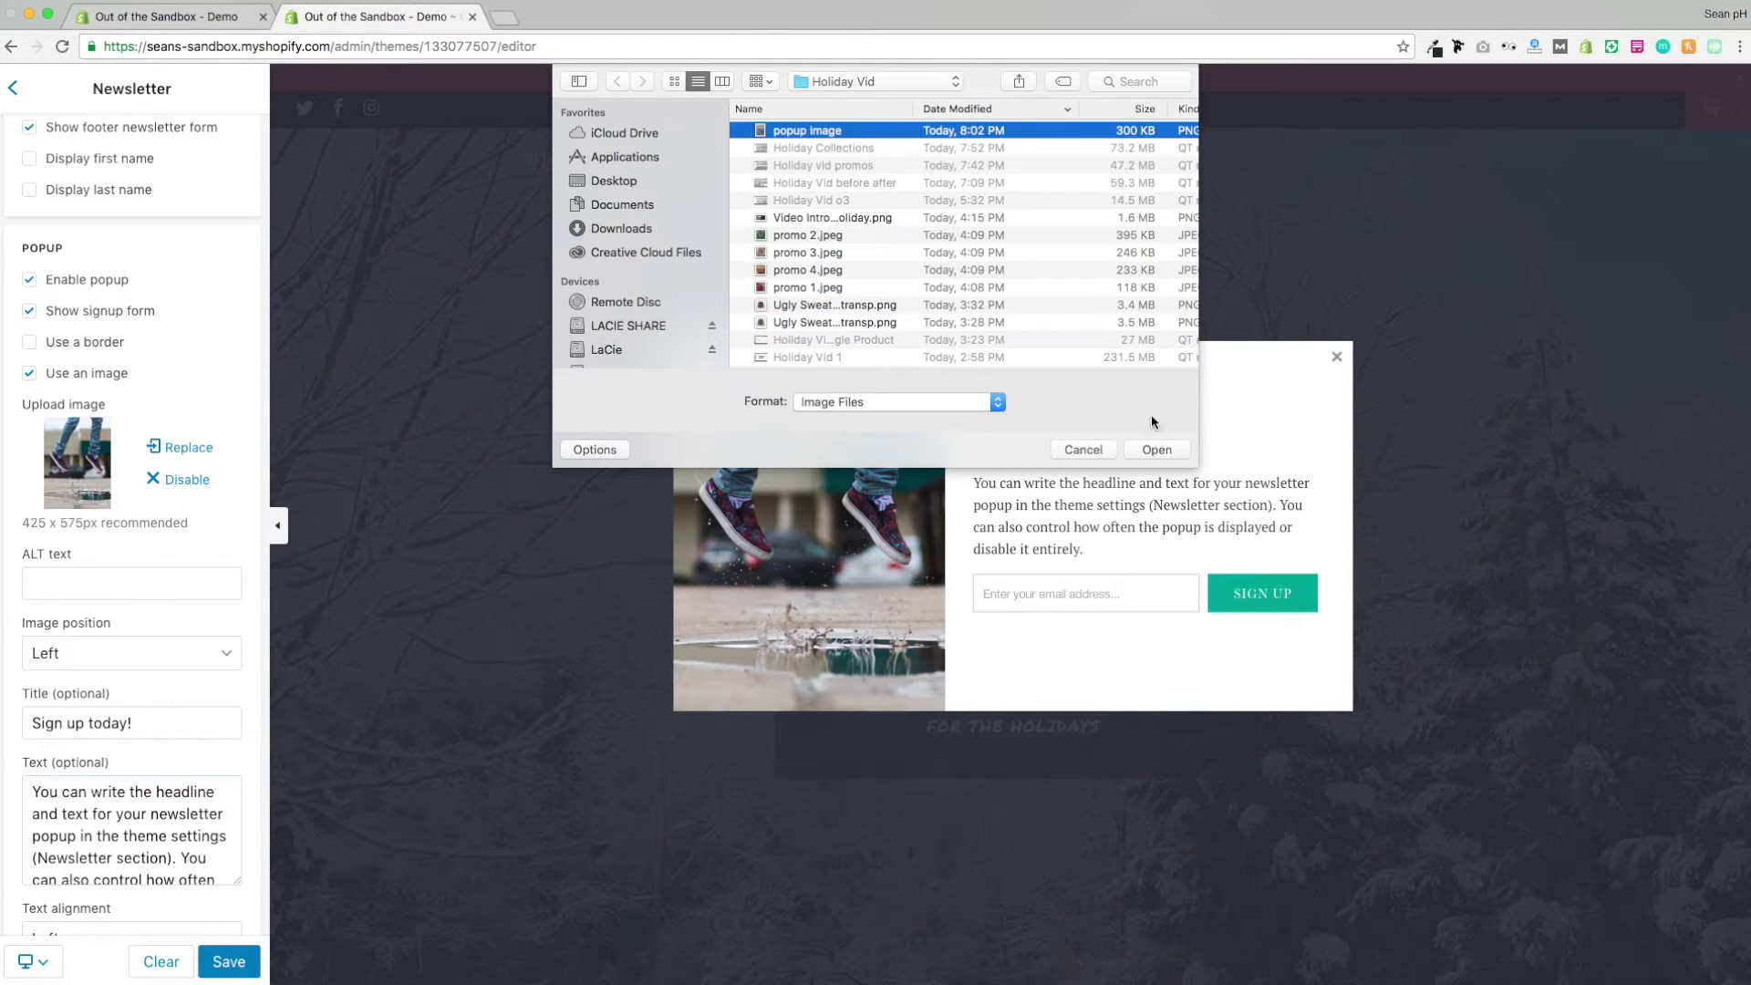
pyautogui.click(1169, 448)
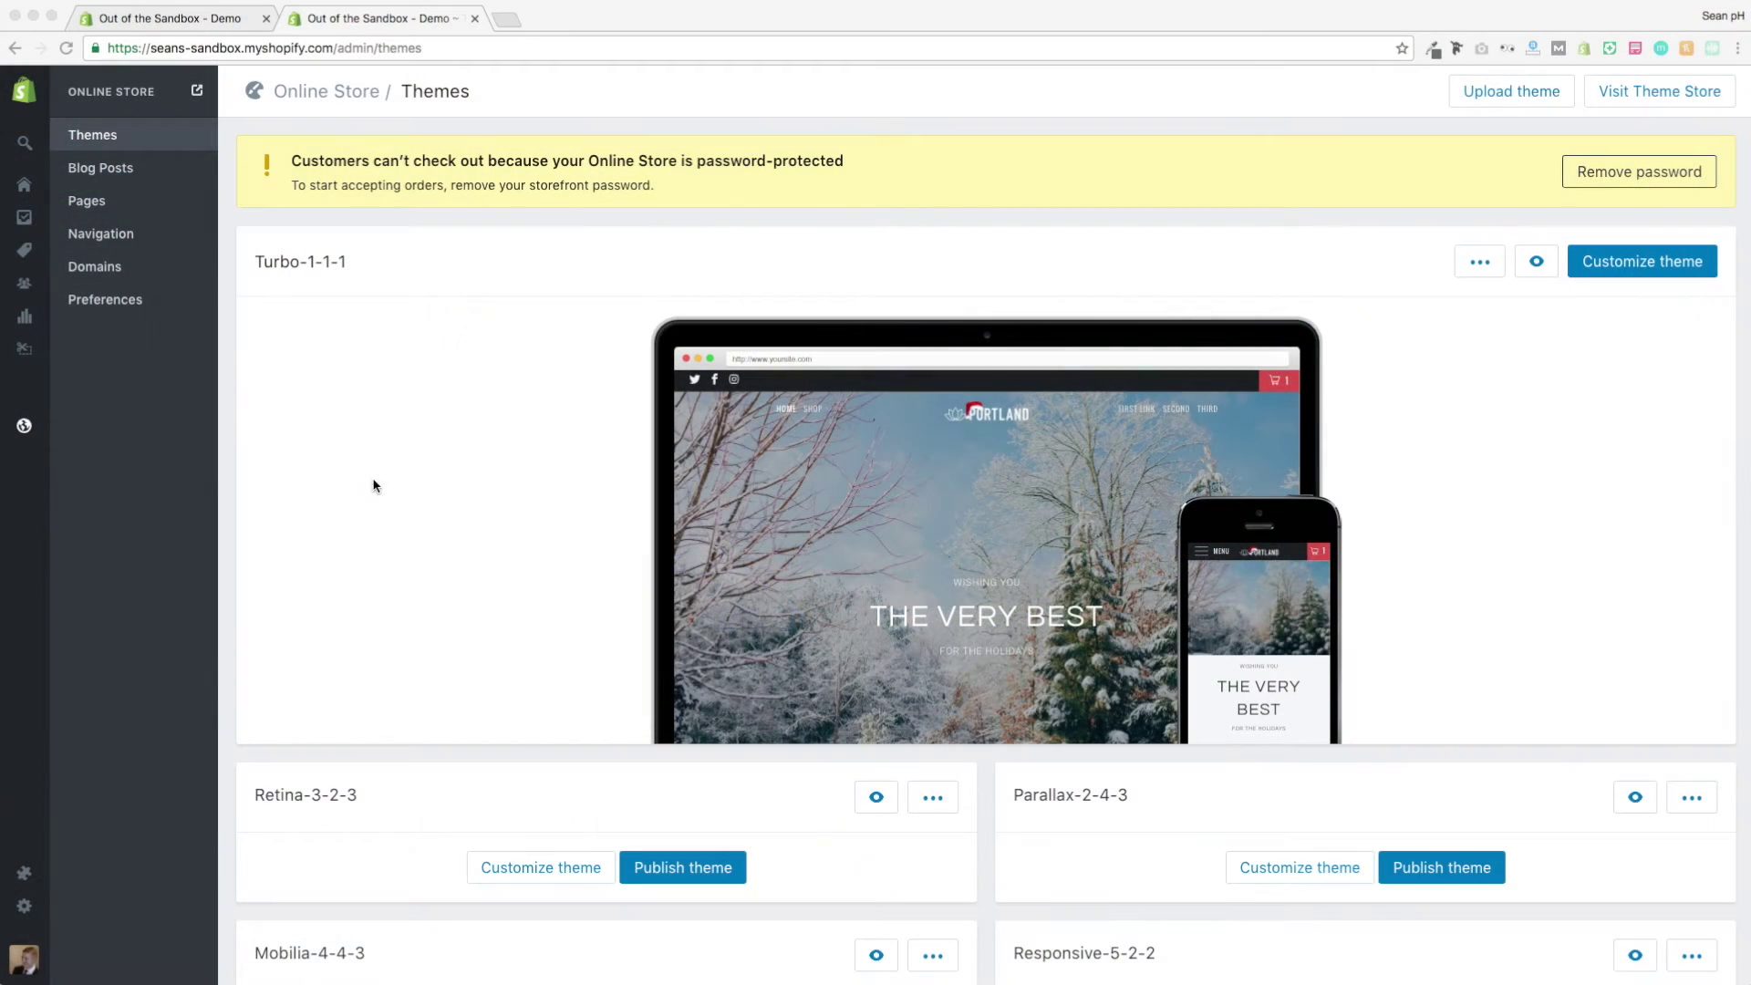
# Search the product list for 'u' to find the Ugly Sweater, then go to Collections
pyautogui.click(24, 251)
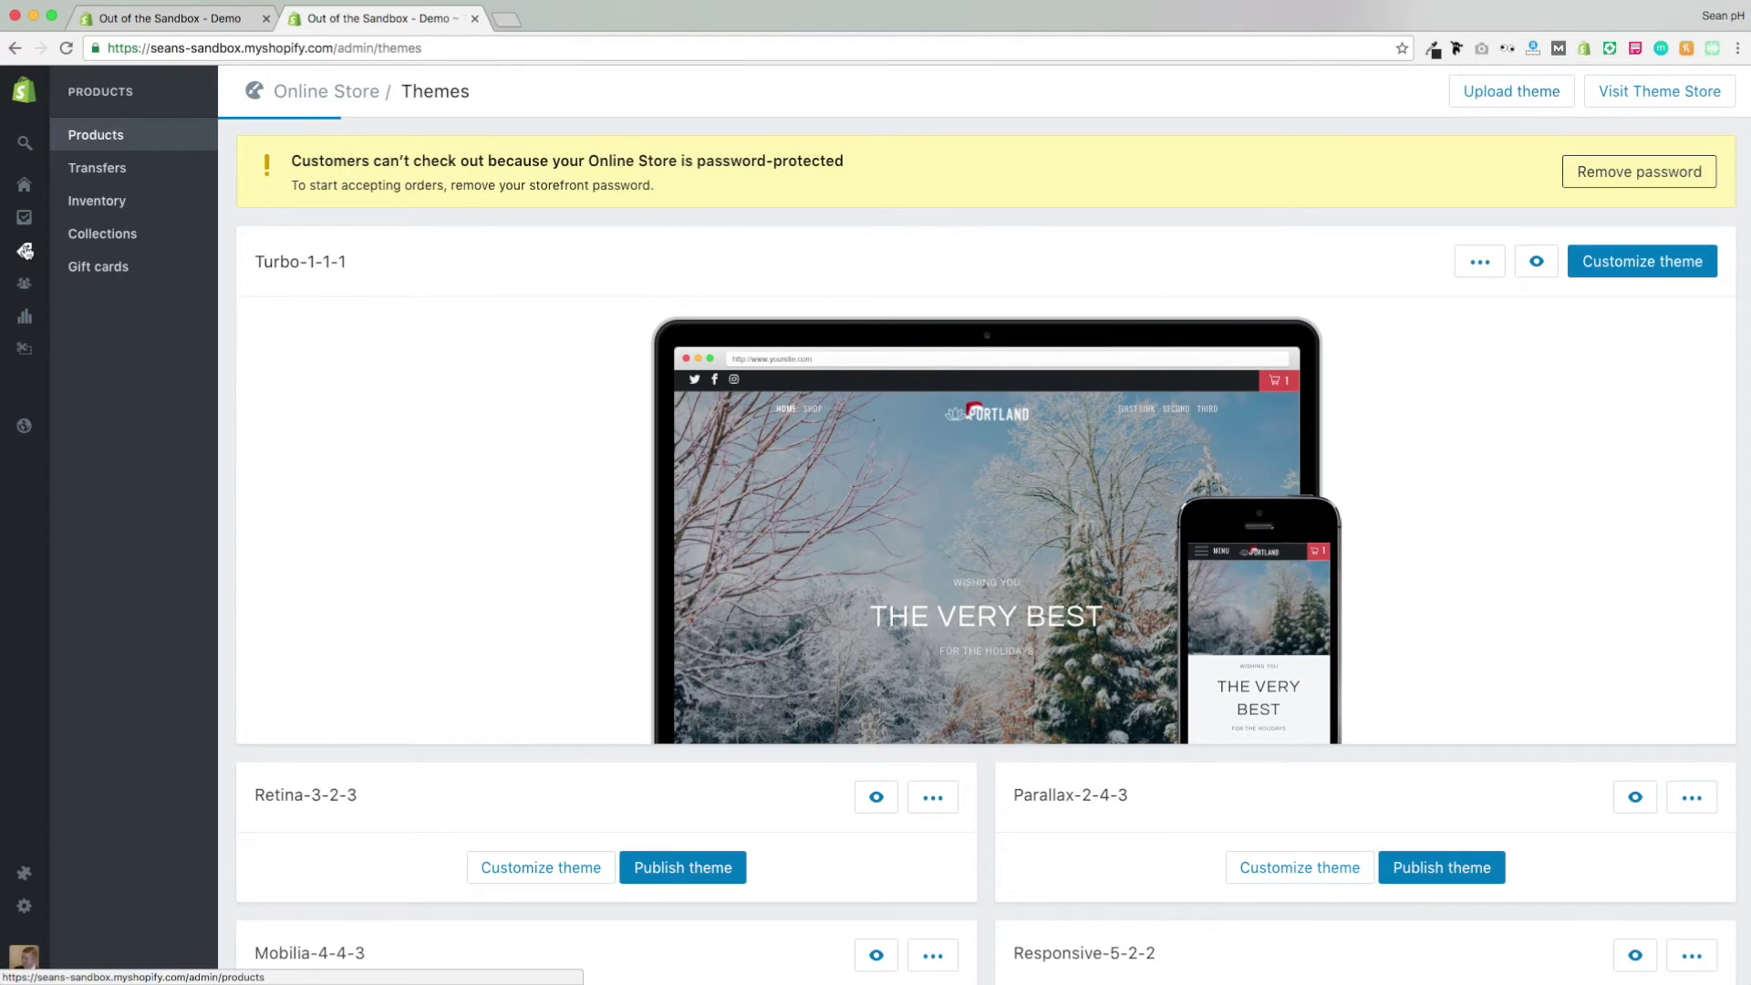
pyautogui.click(539, 215)
pyautogui.write('ugly')
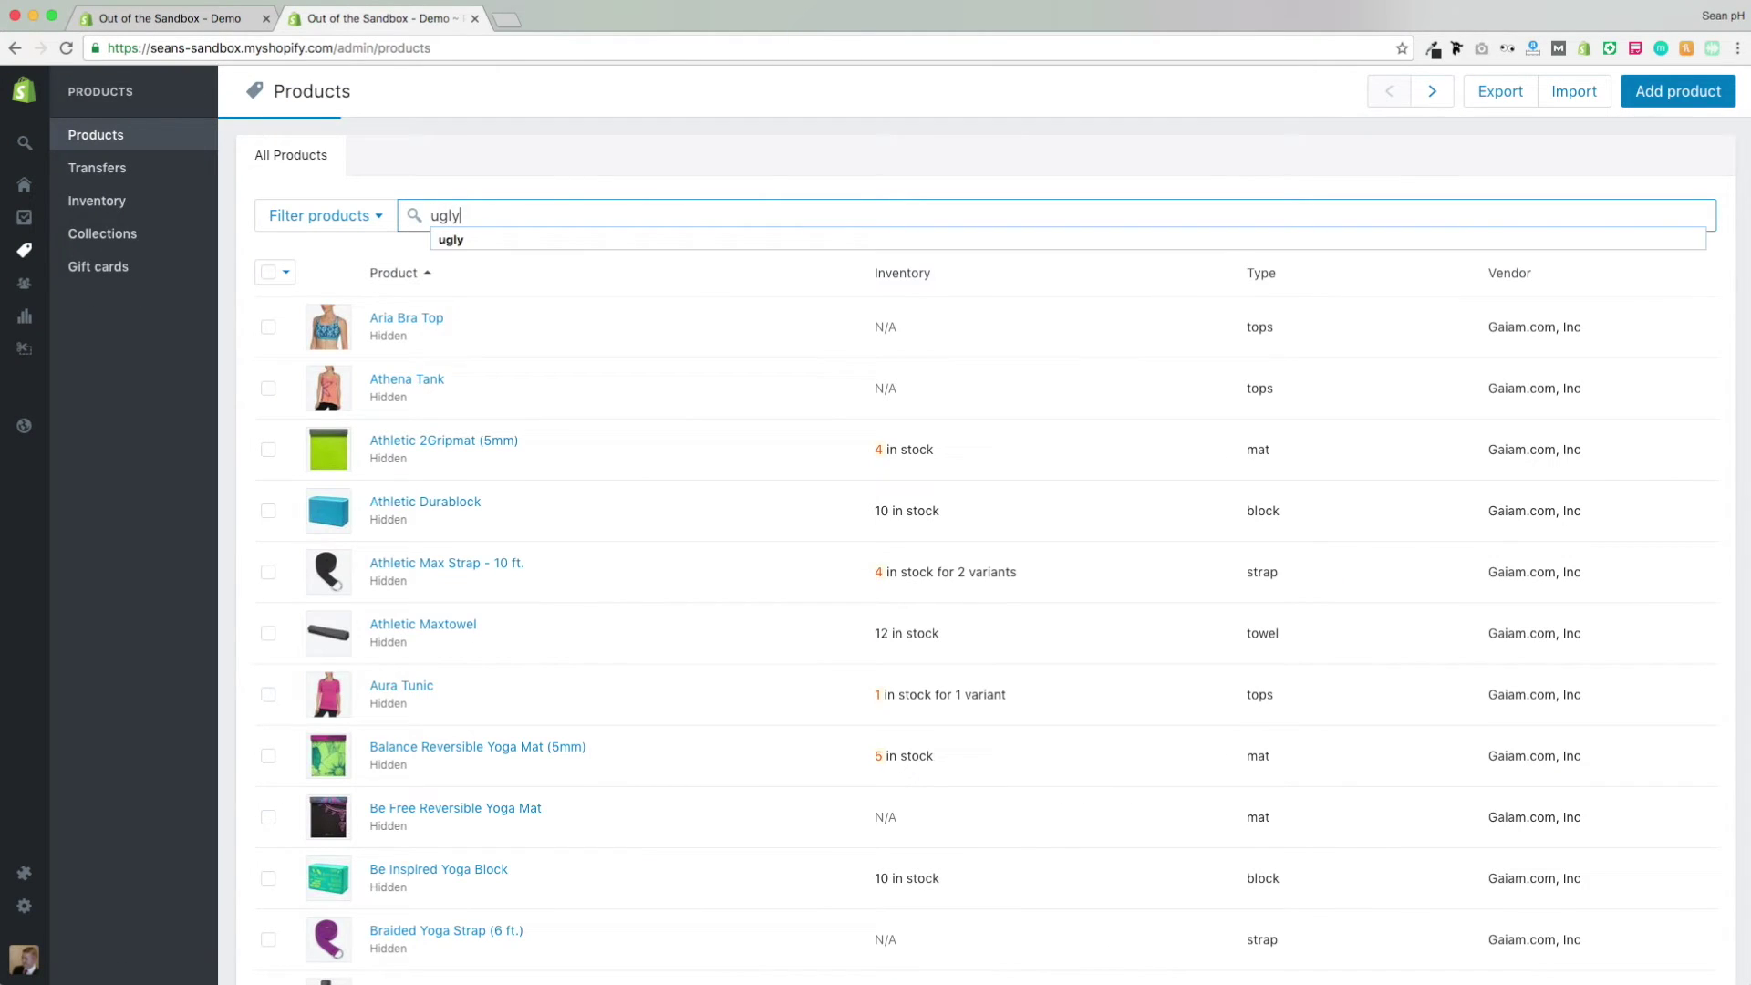
pyautogui.press('Return')
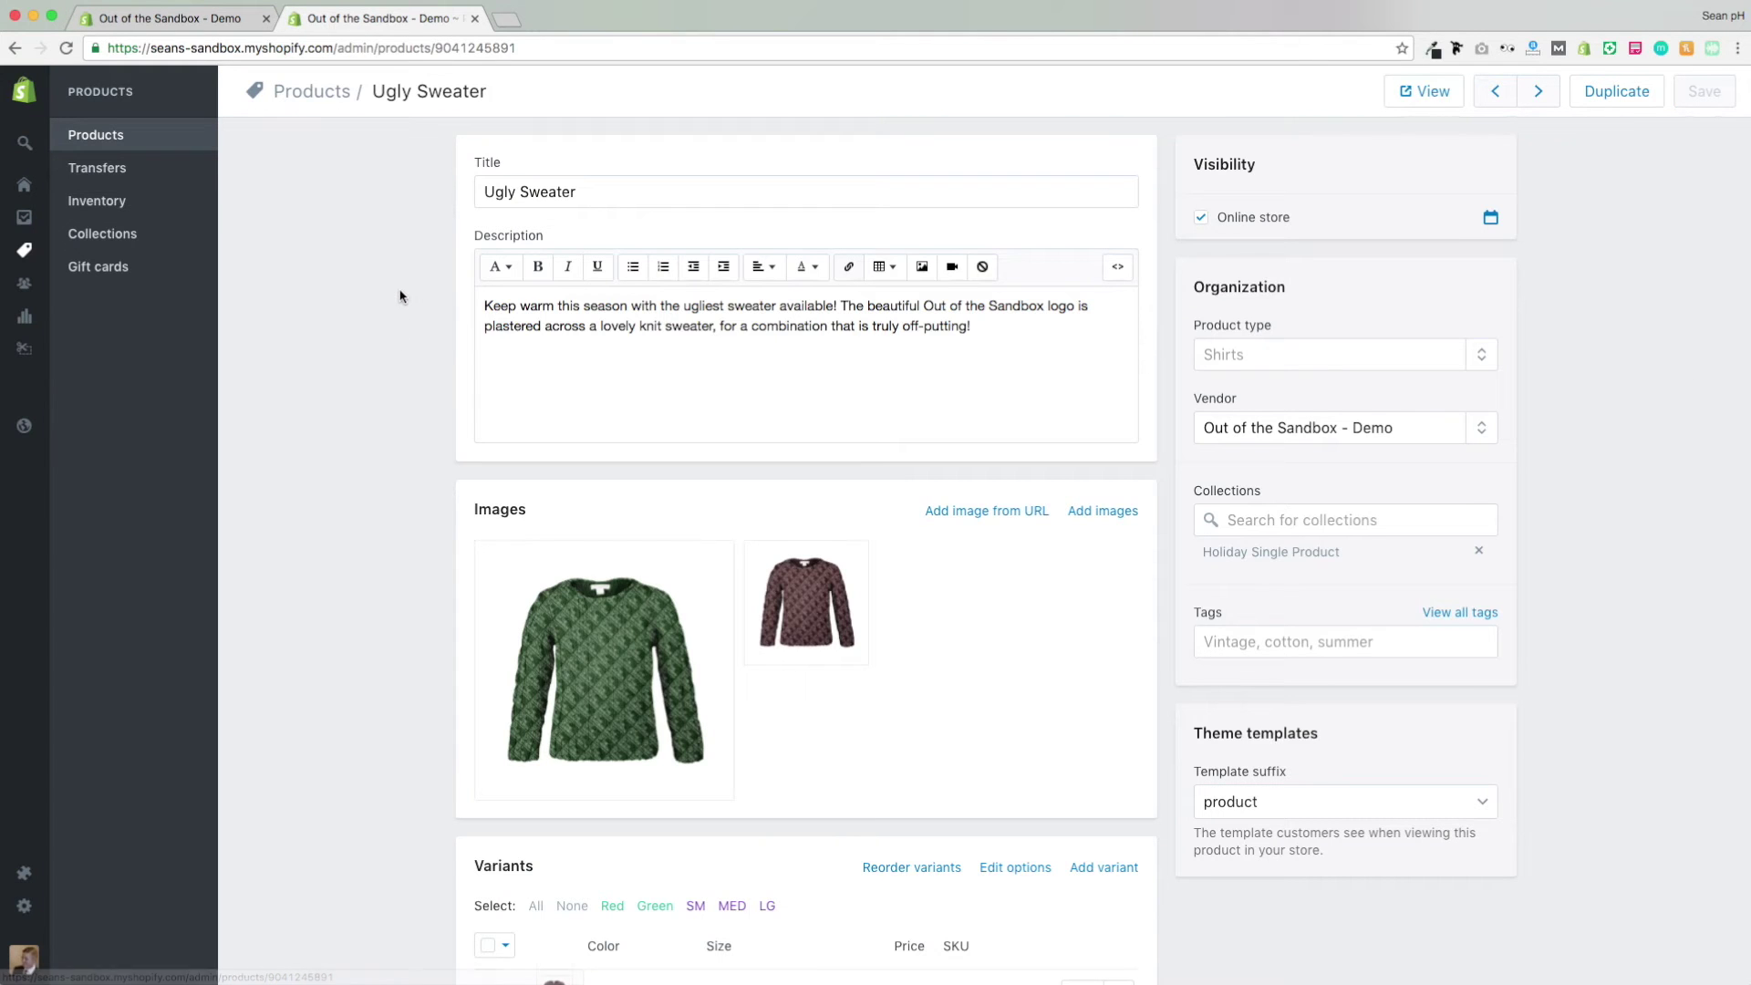
pyautogui.scroll(-3, 402, 310)
pyautogui.scroll(5, 407, 298)
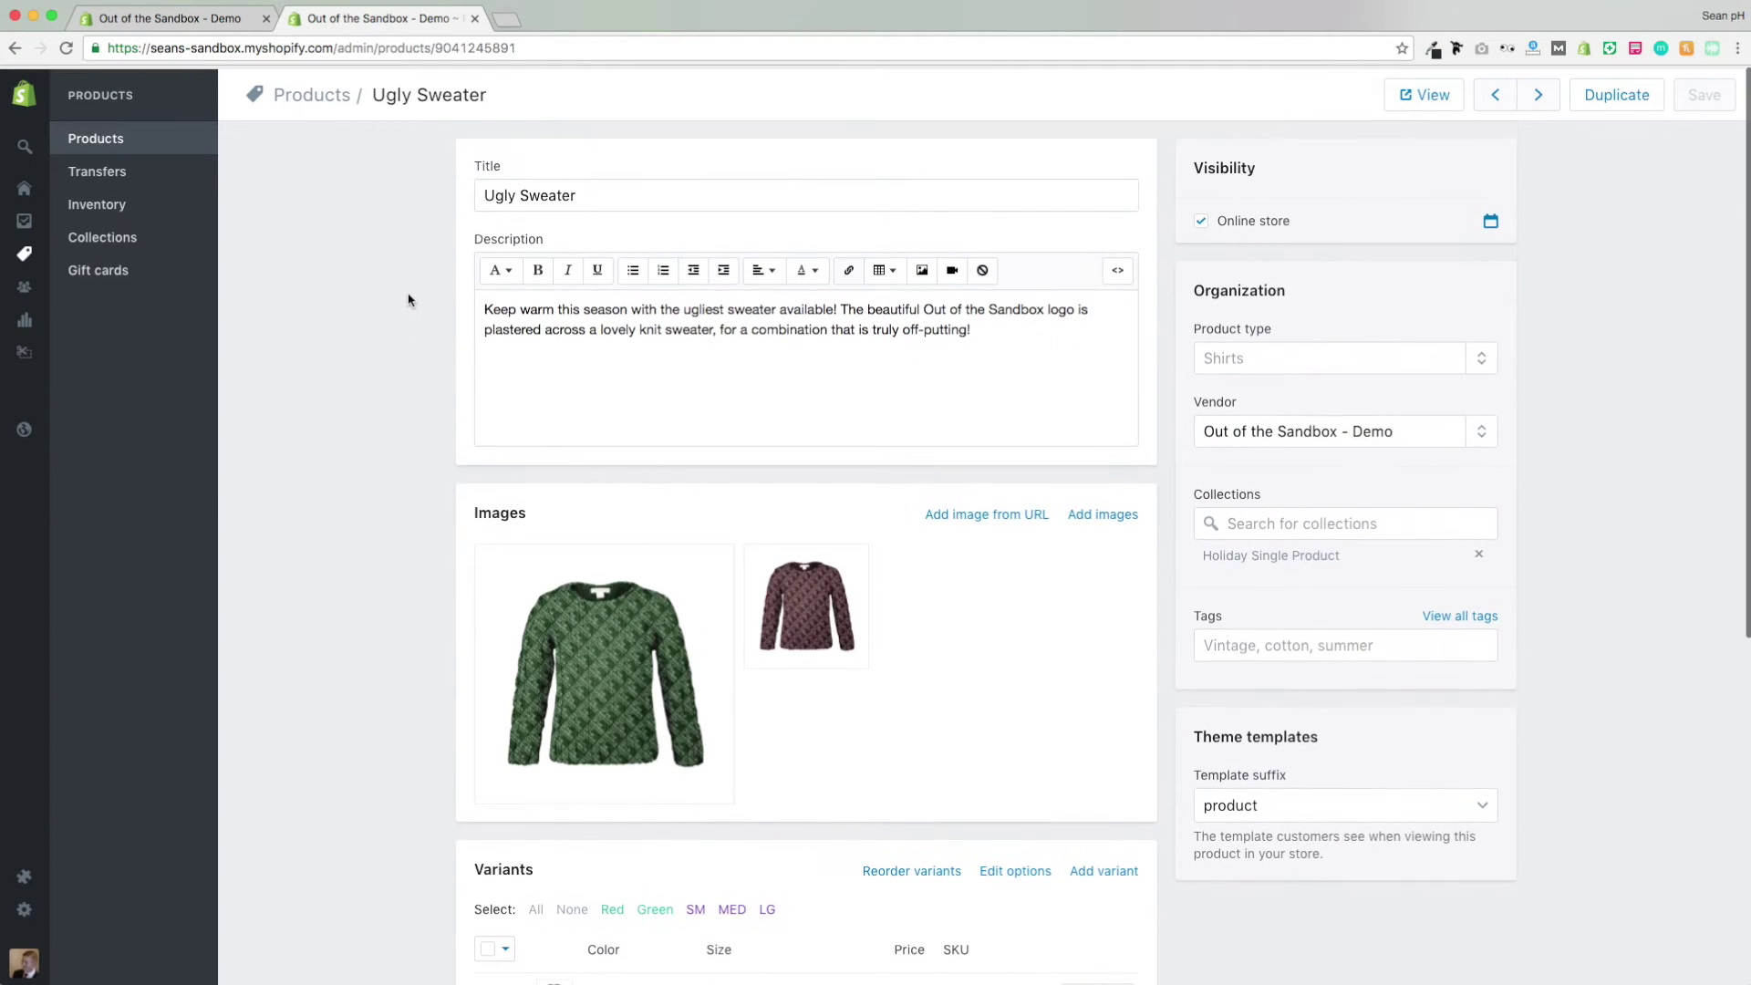
pyautogui.click(124, 239)
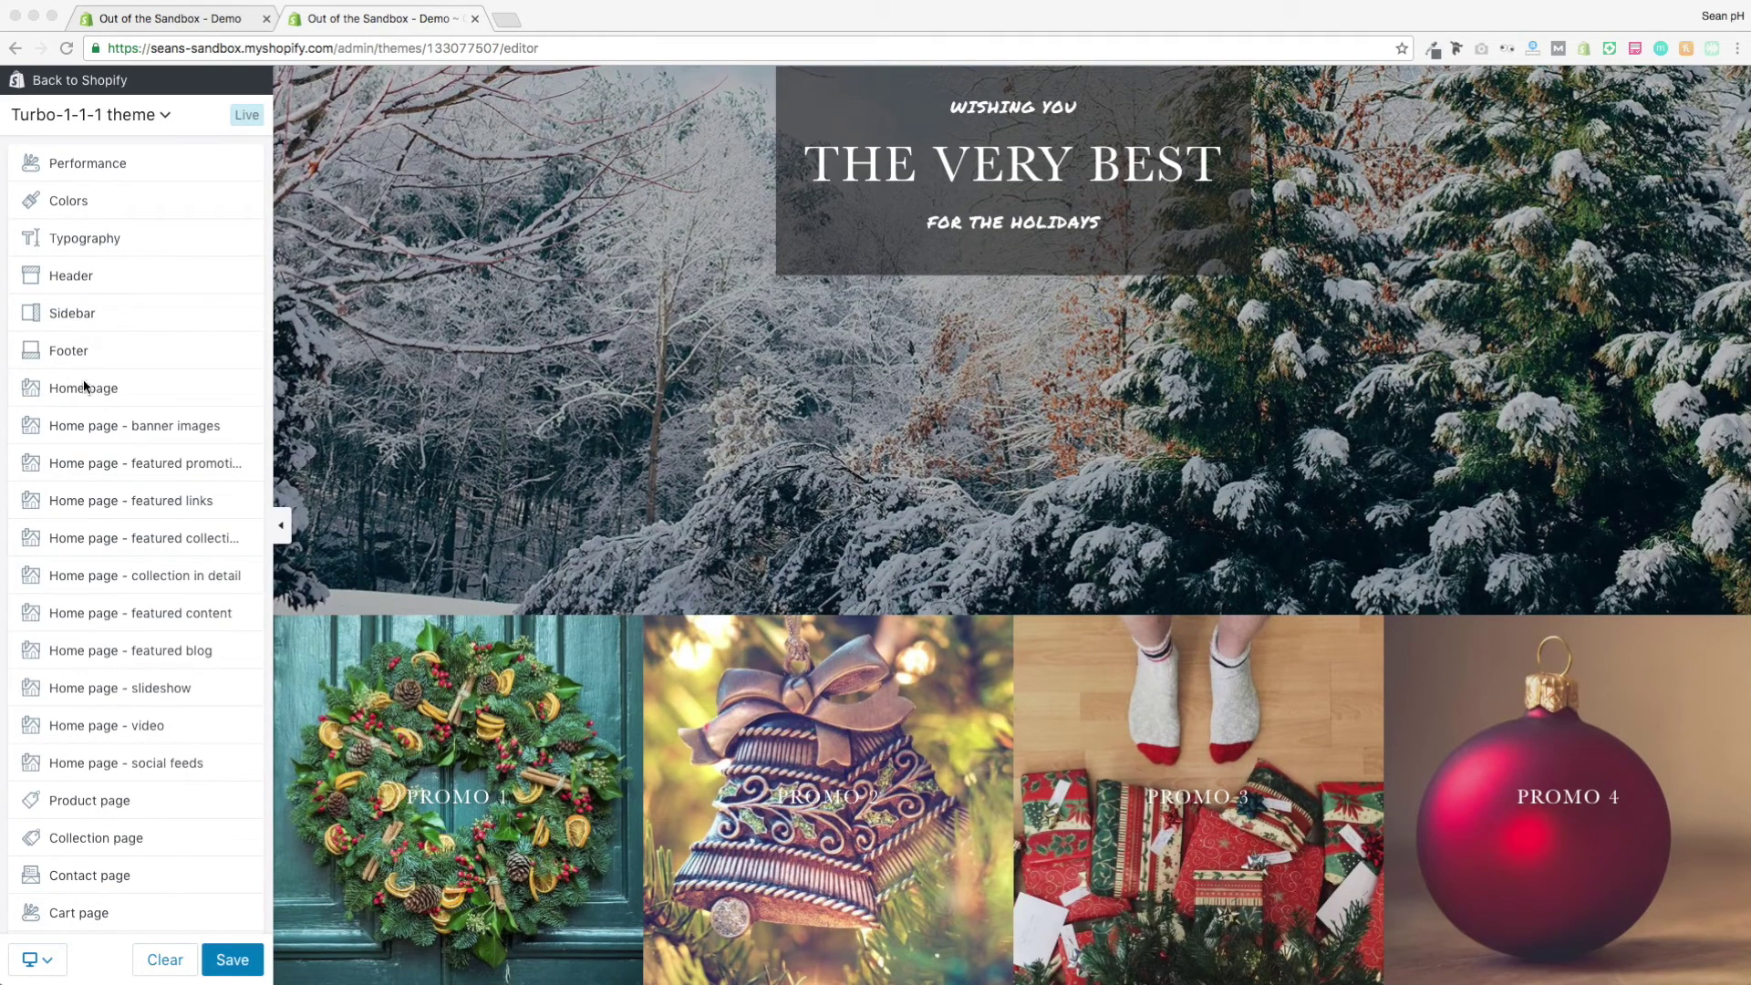
# Set the second home page section, right after Banner 1, to Collection in detail and open its settings
pyautogui.click(92, 397)
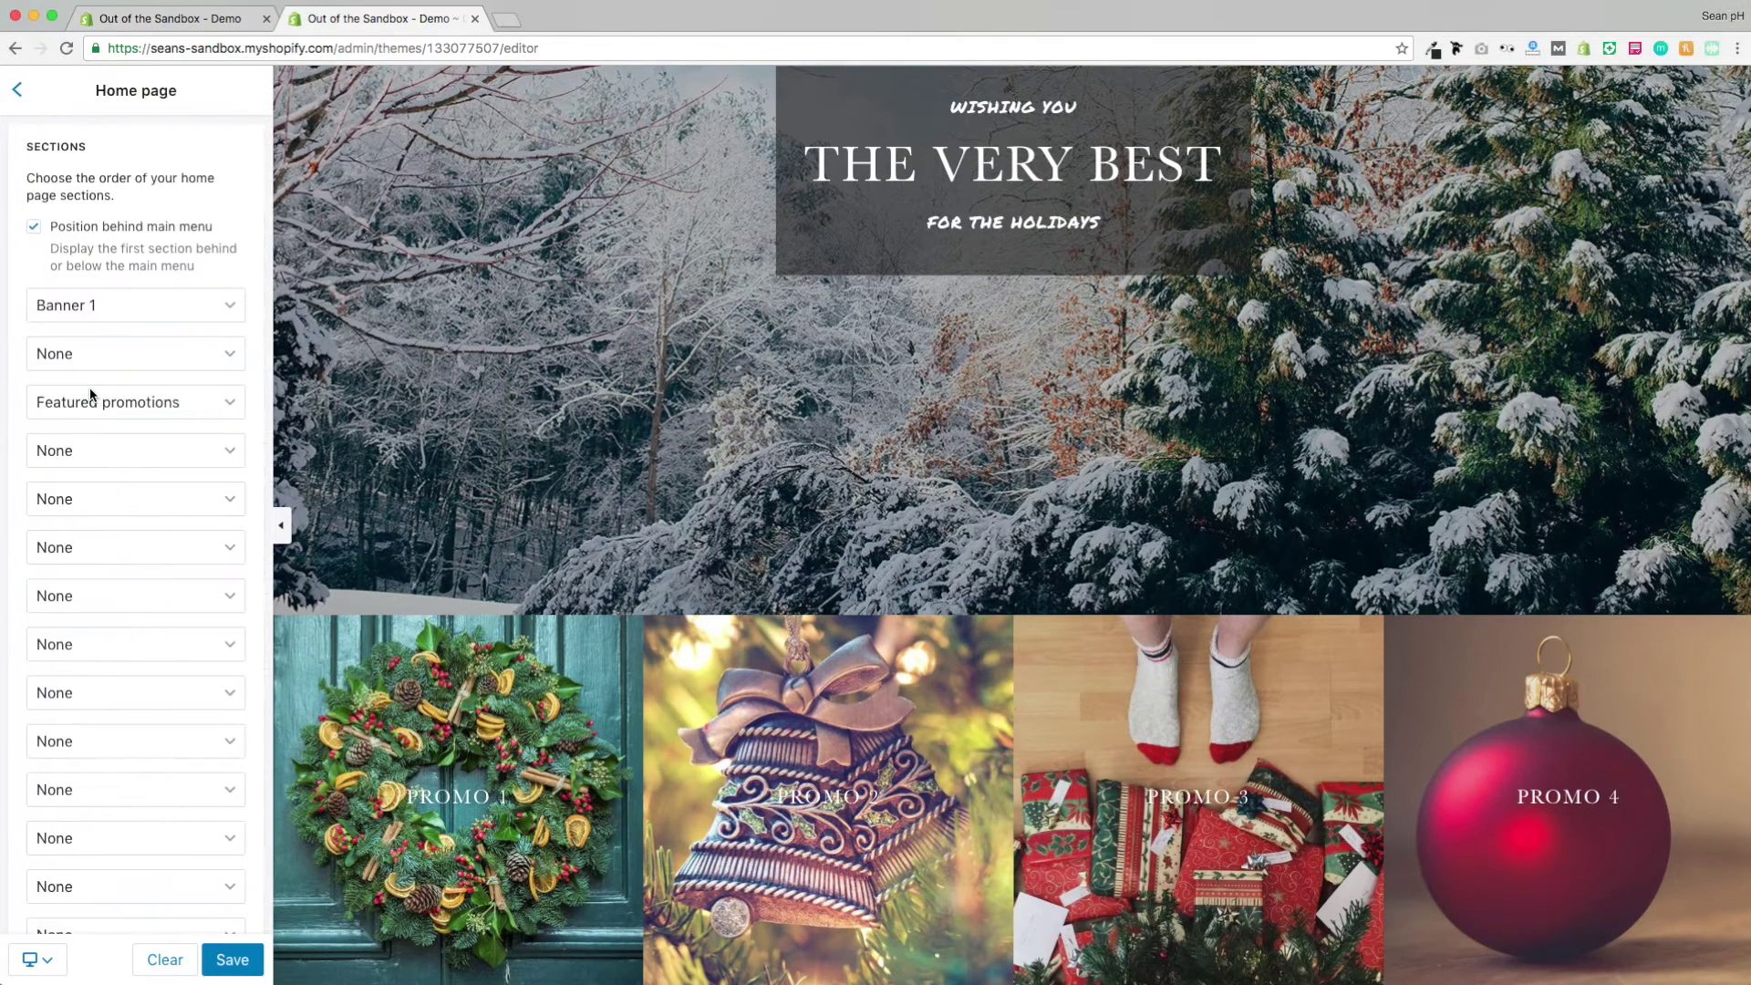
pyautogui.click(135, 359)
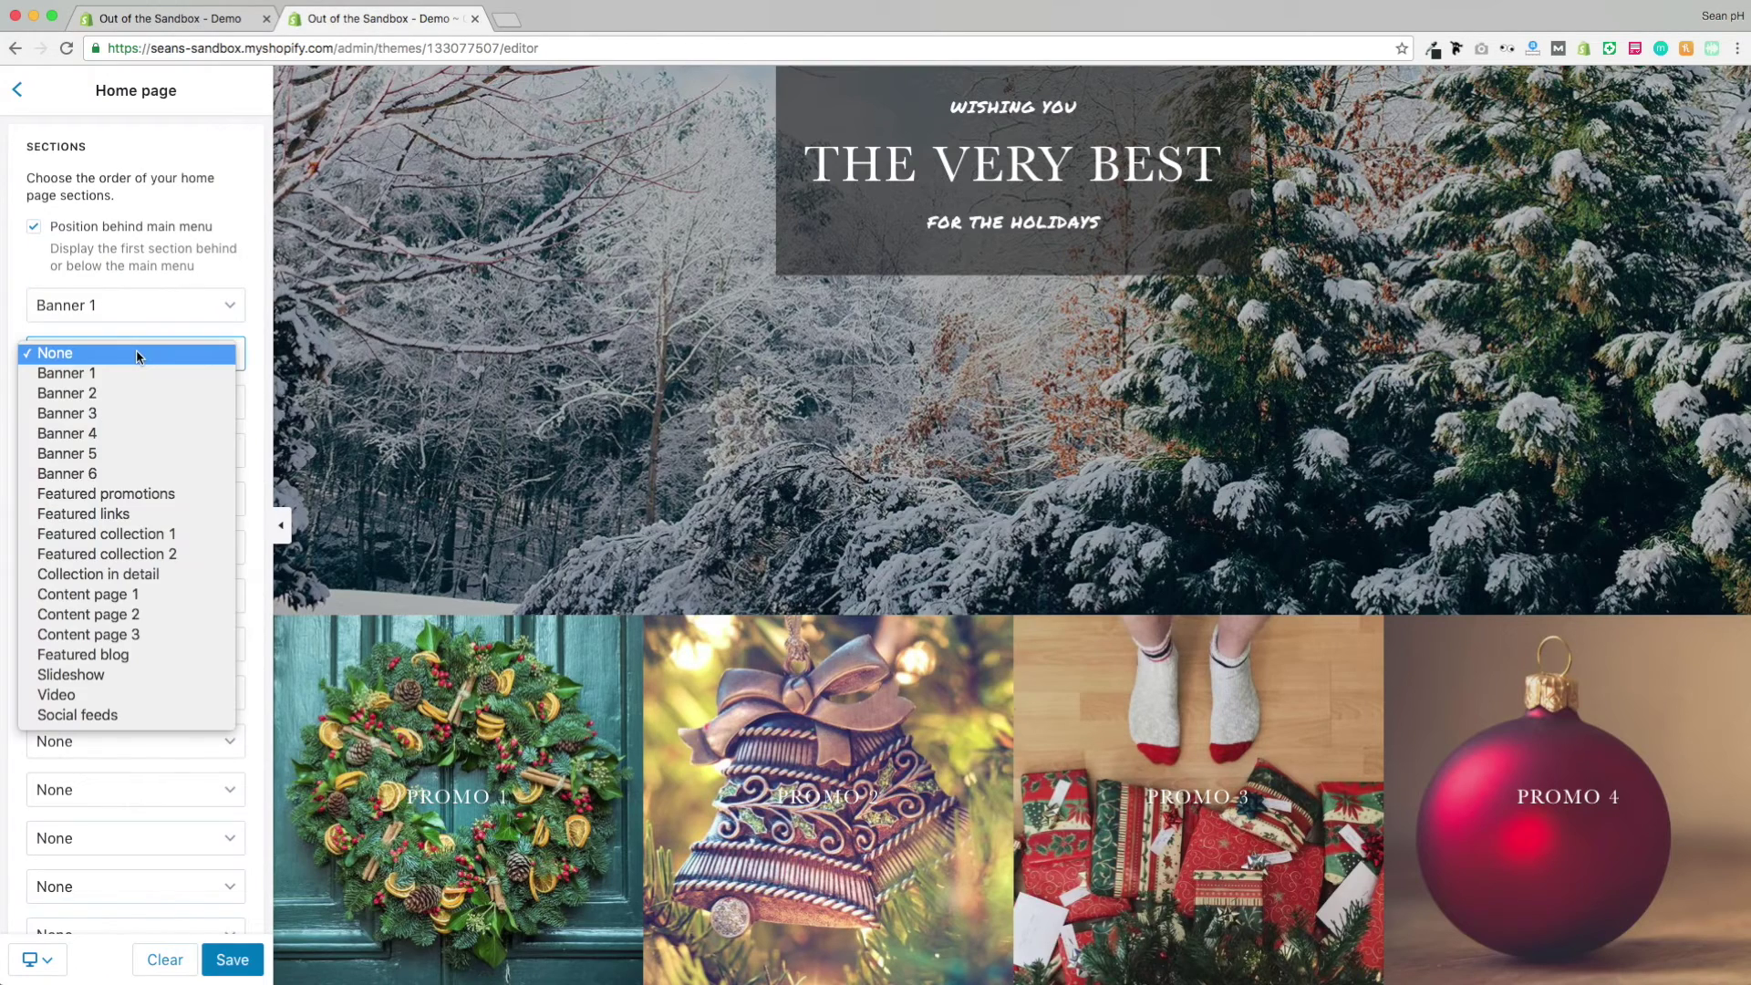
pyautogui.click(146, 574)
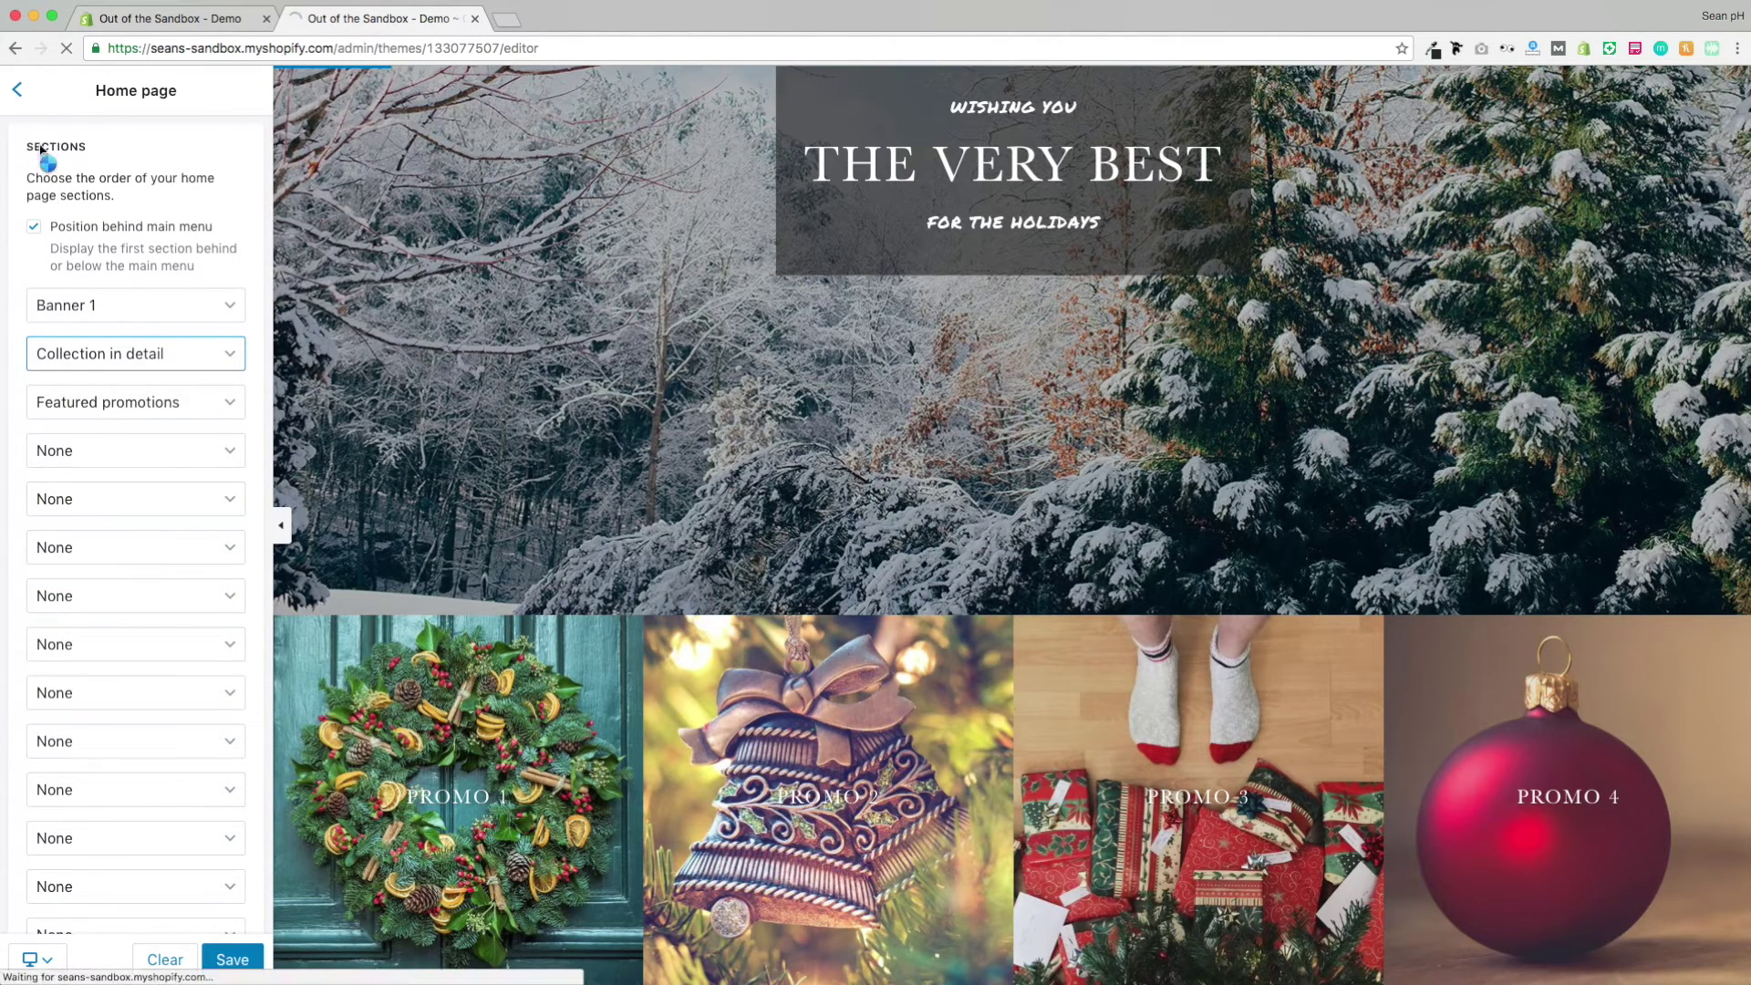
pyautogui.click(18, 91)
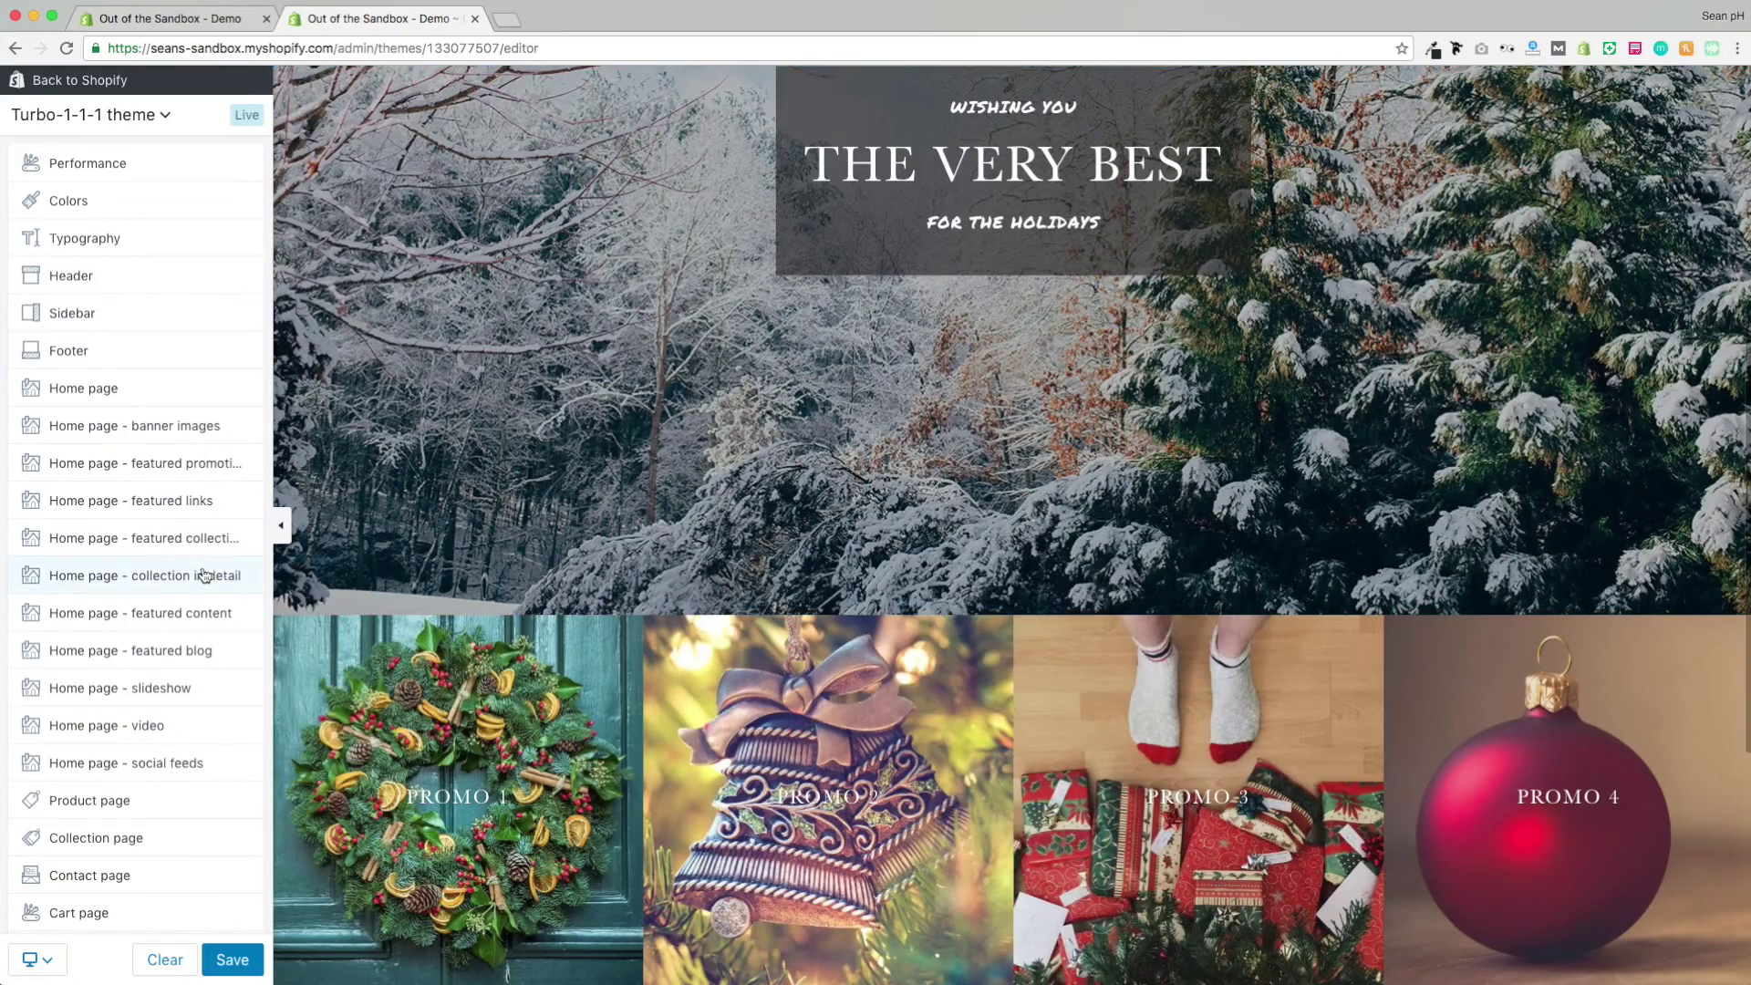
pyautogui.click(205, 575)
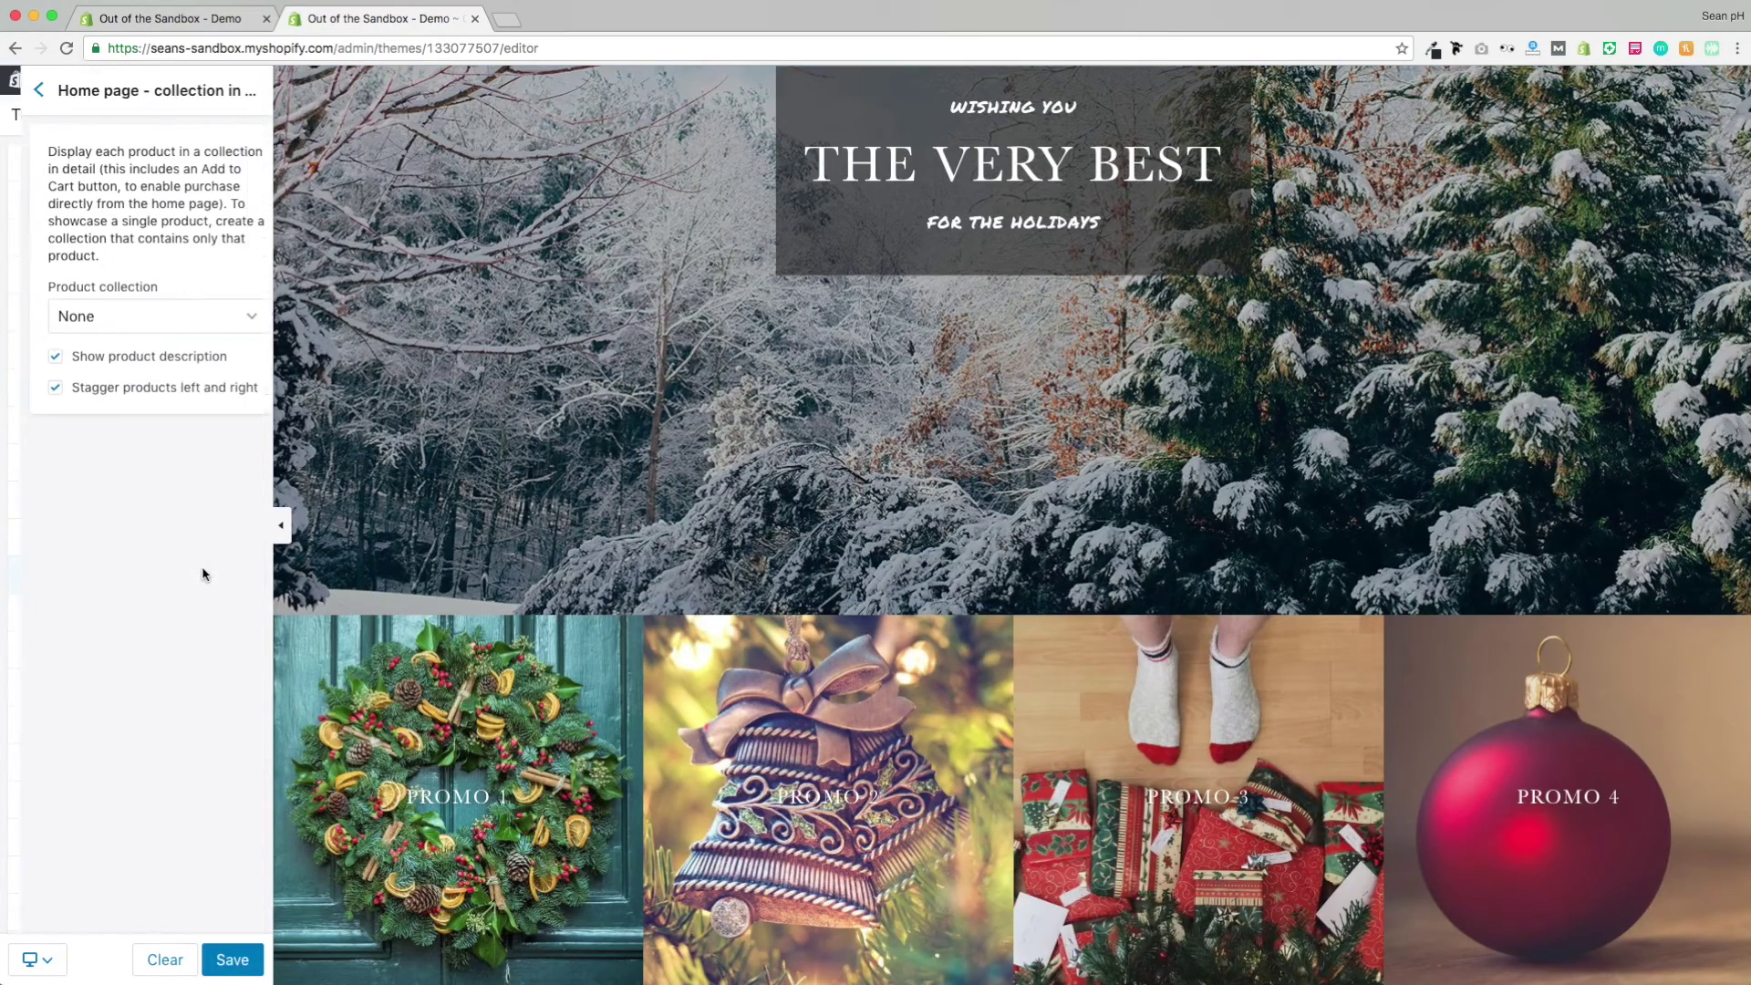
# Show the Holiday Single Product collection in the Collection in detail section
pyautogui.click(228, 319)
pyautogui.scroll(-3, 104, 489)
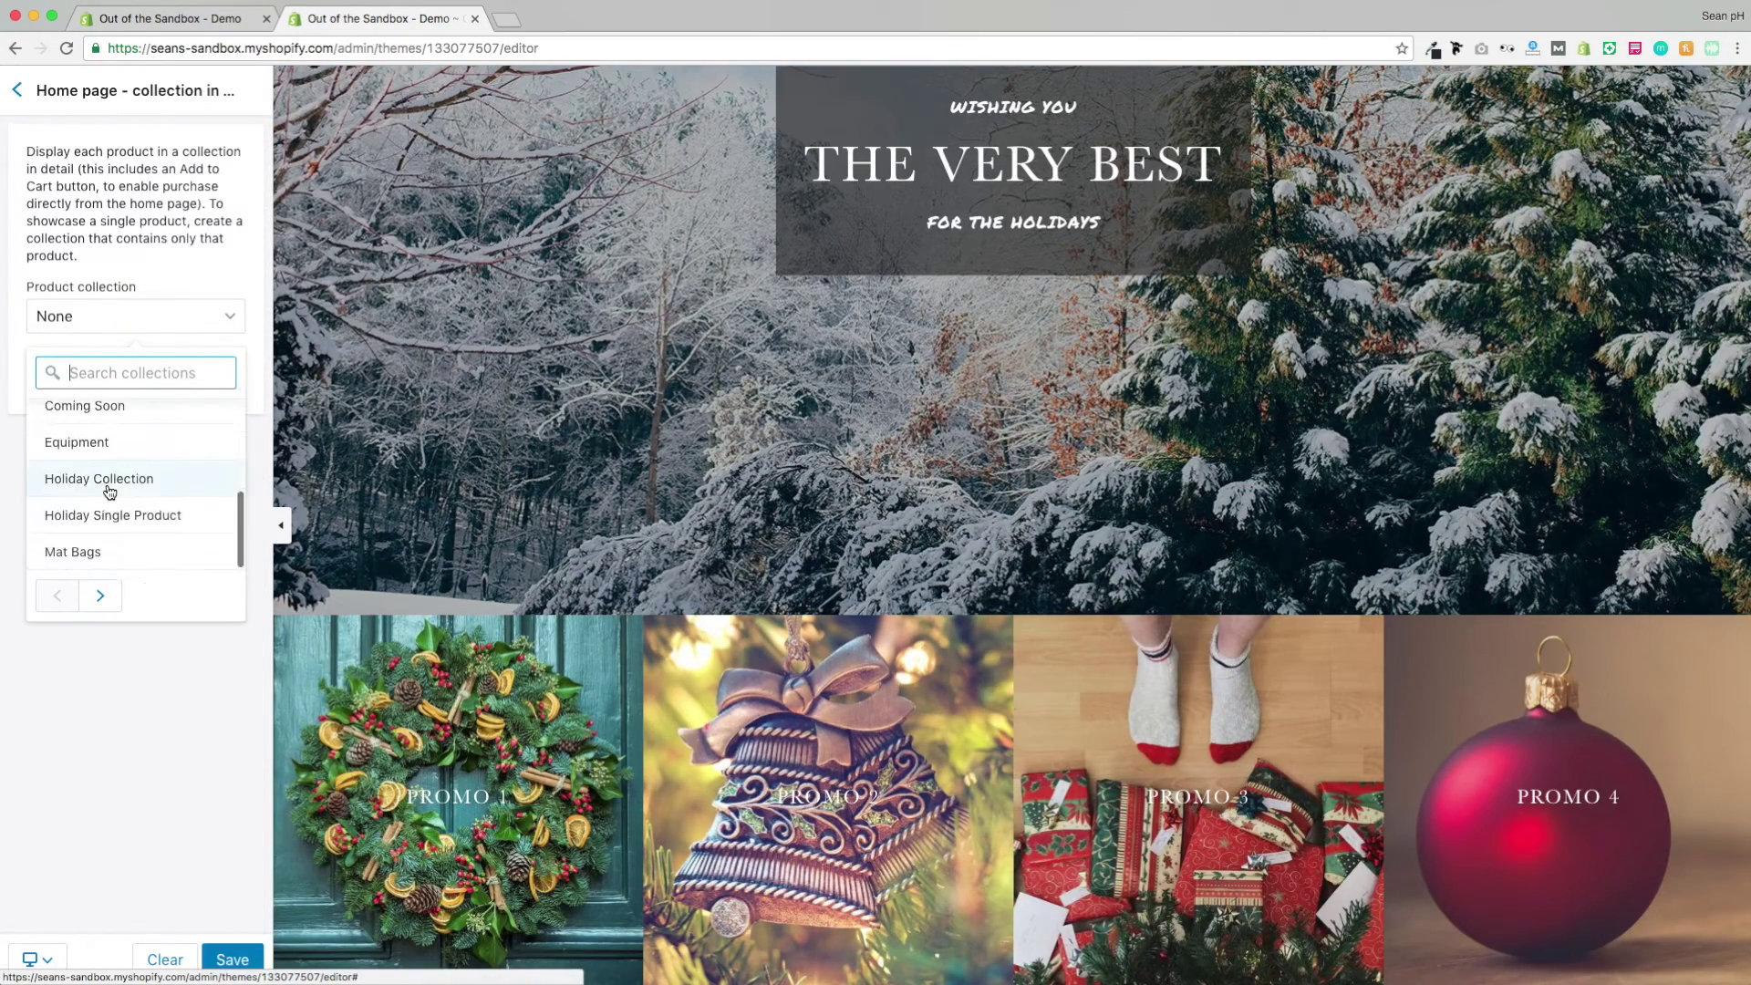
pyautogui.click(135, 516)
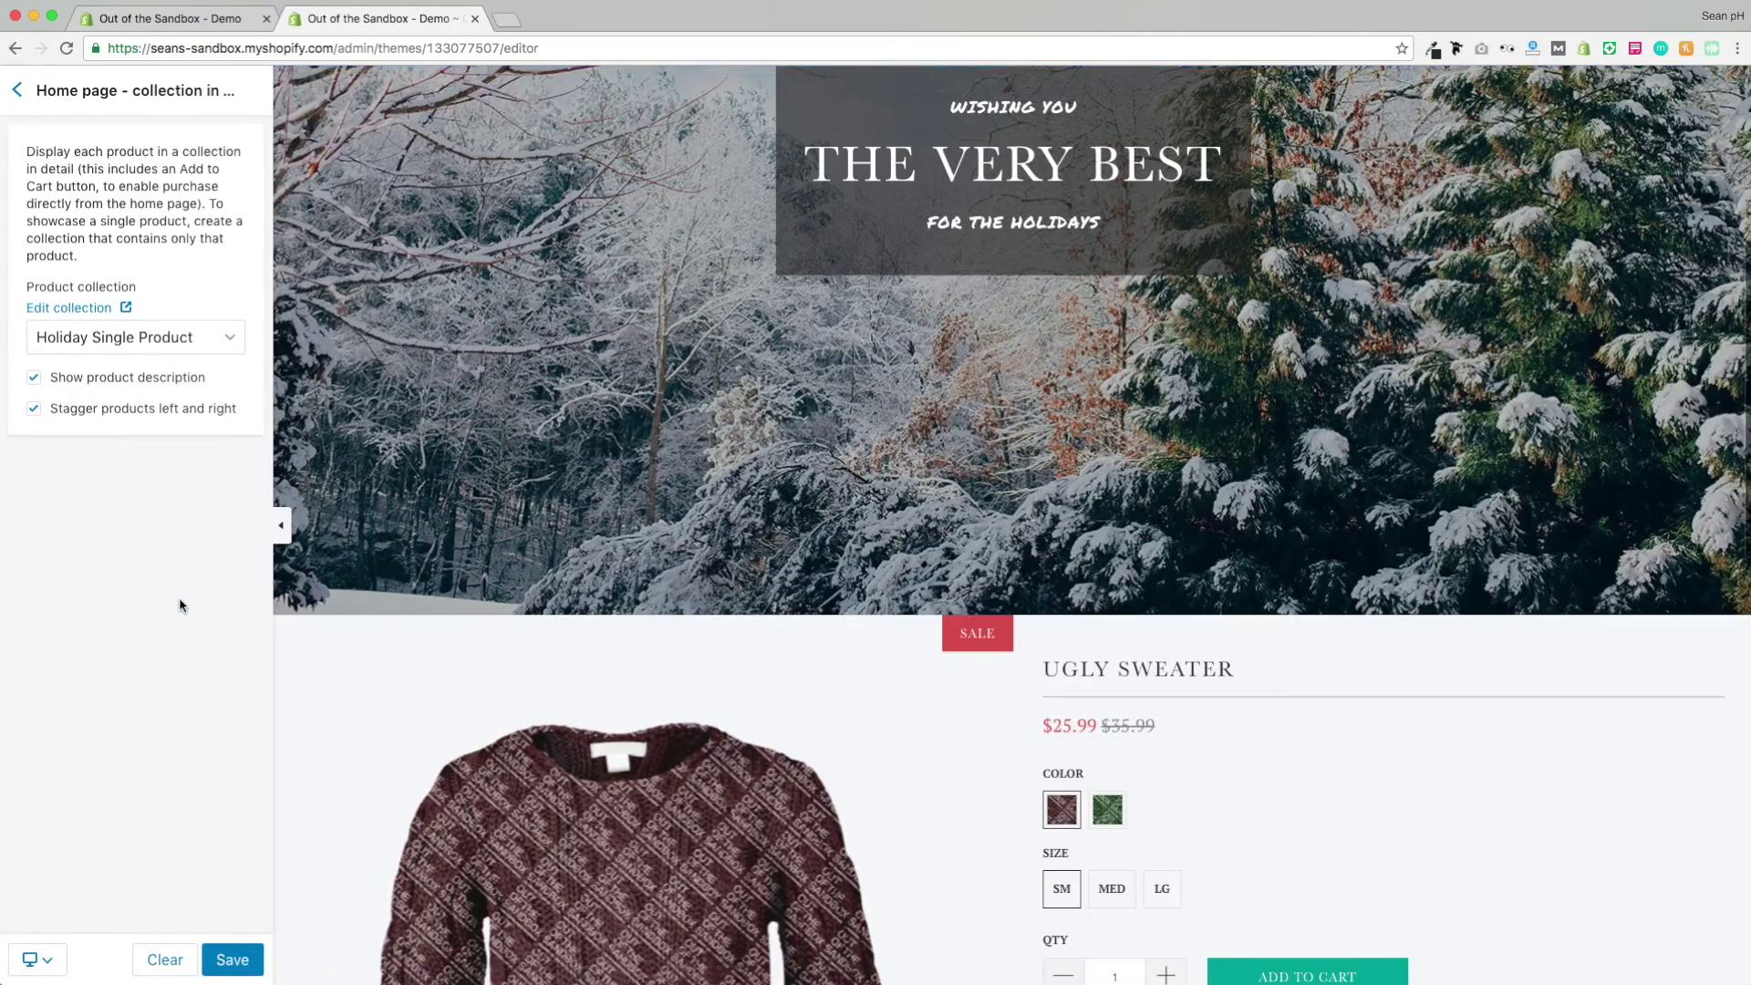
pyautogui.scroll(-1, 1362, 516)
pyautogui.scroll(-4, 1362, 516)
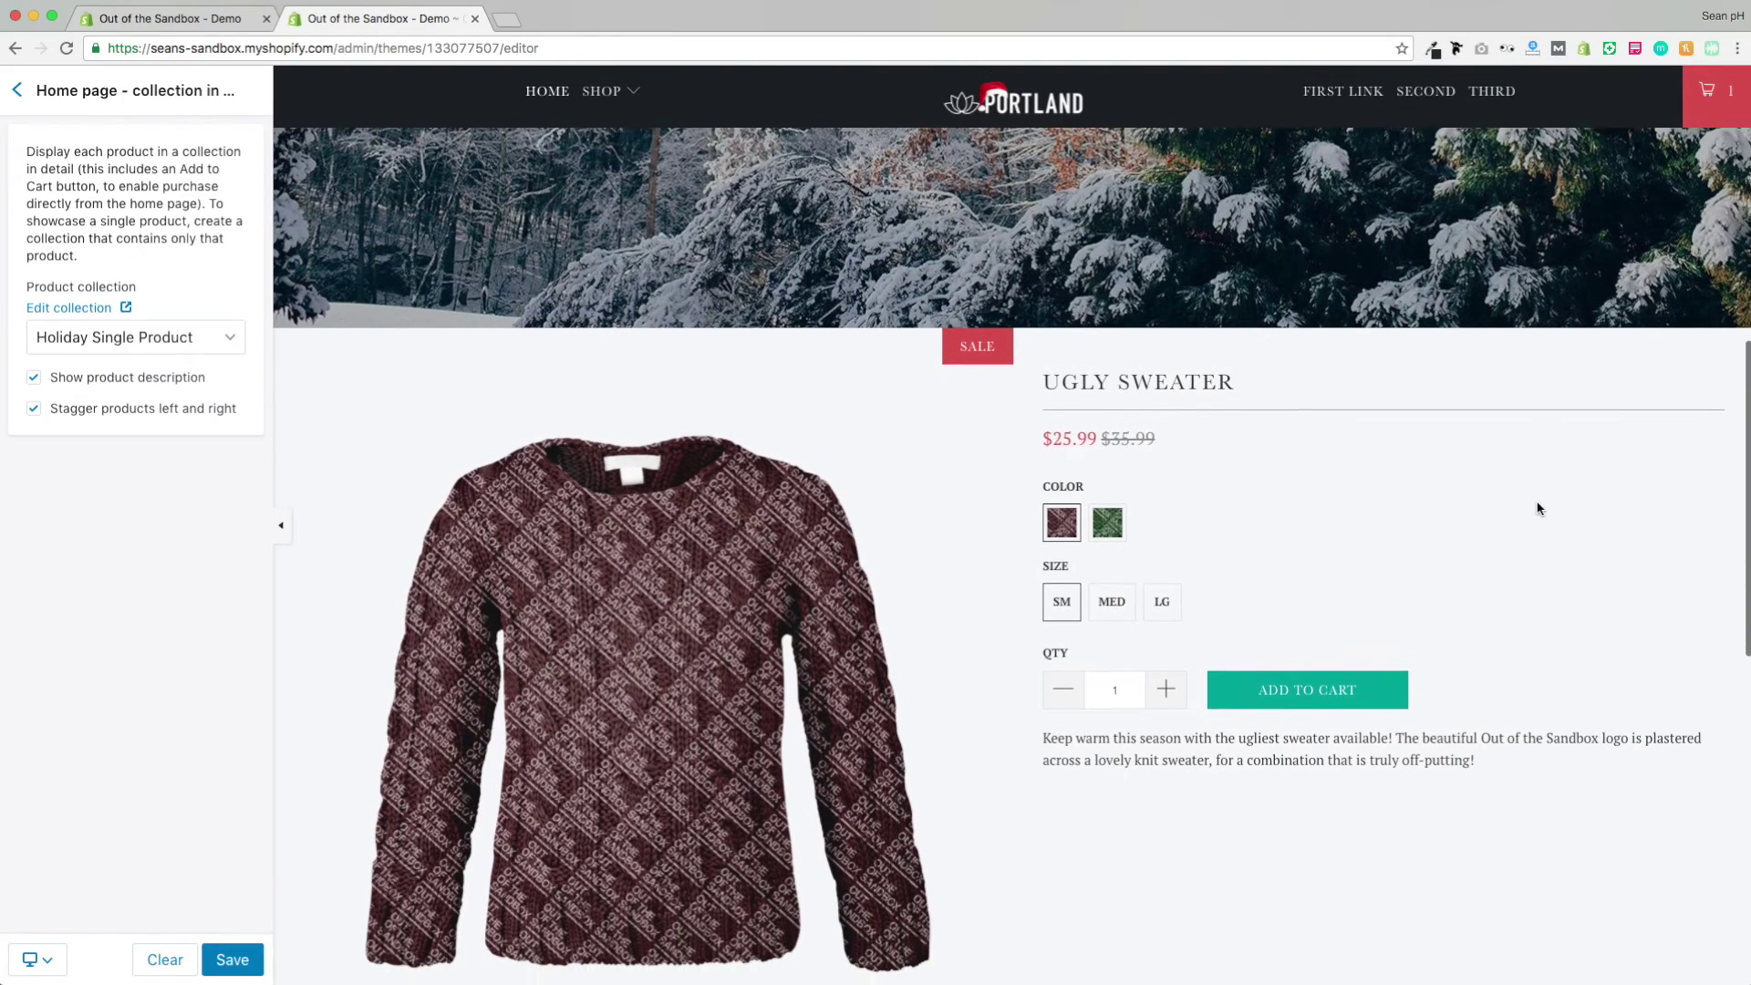
pyautogui.scroll(-2, 1538, 508)
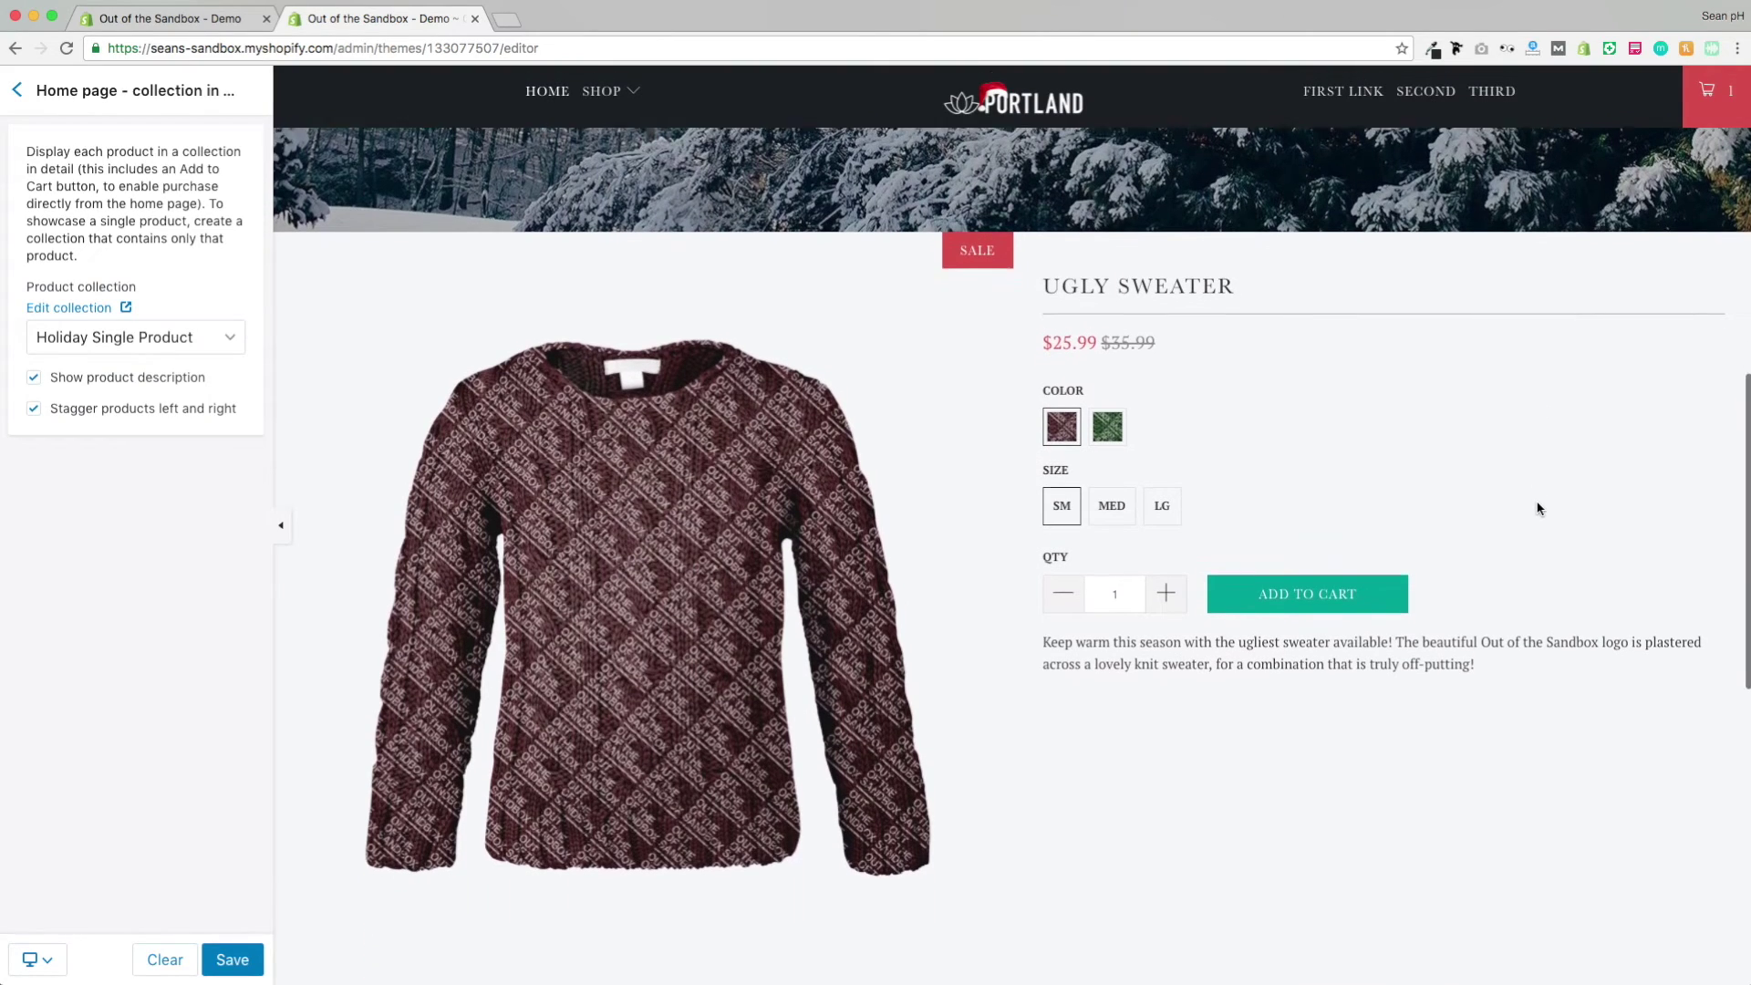
pyautogui.scroll(-5, 1537, 508)
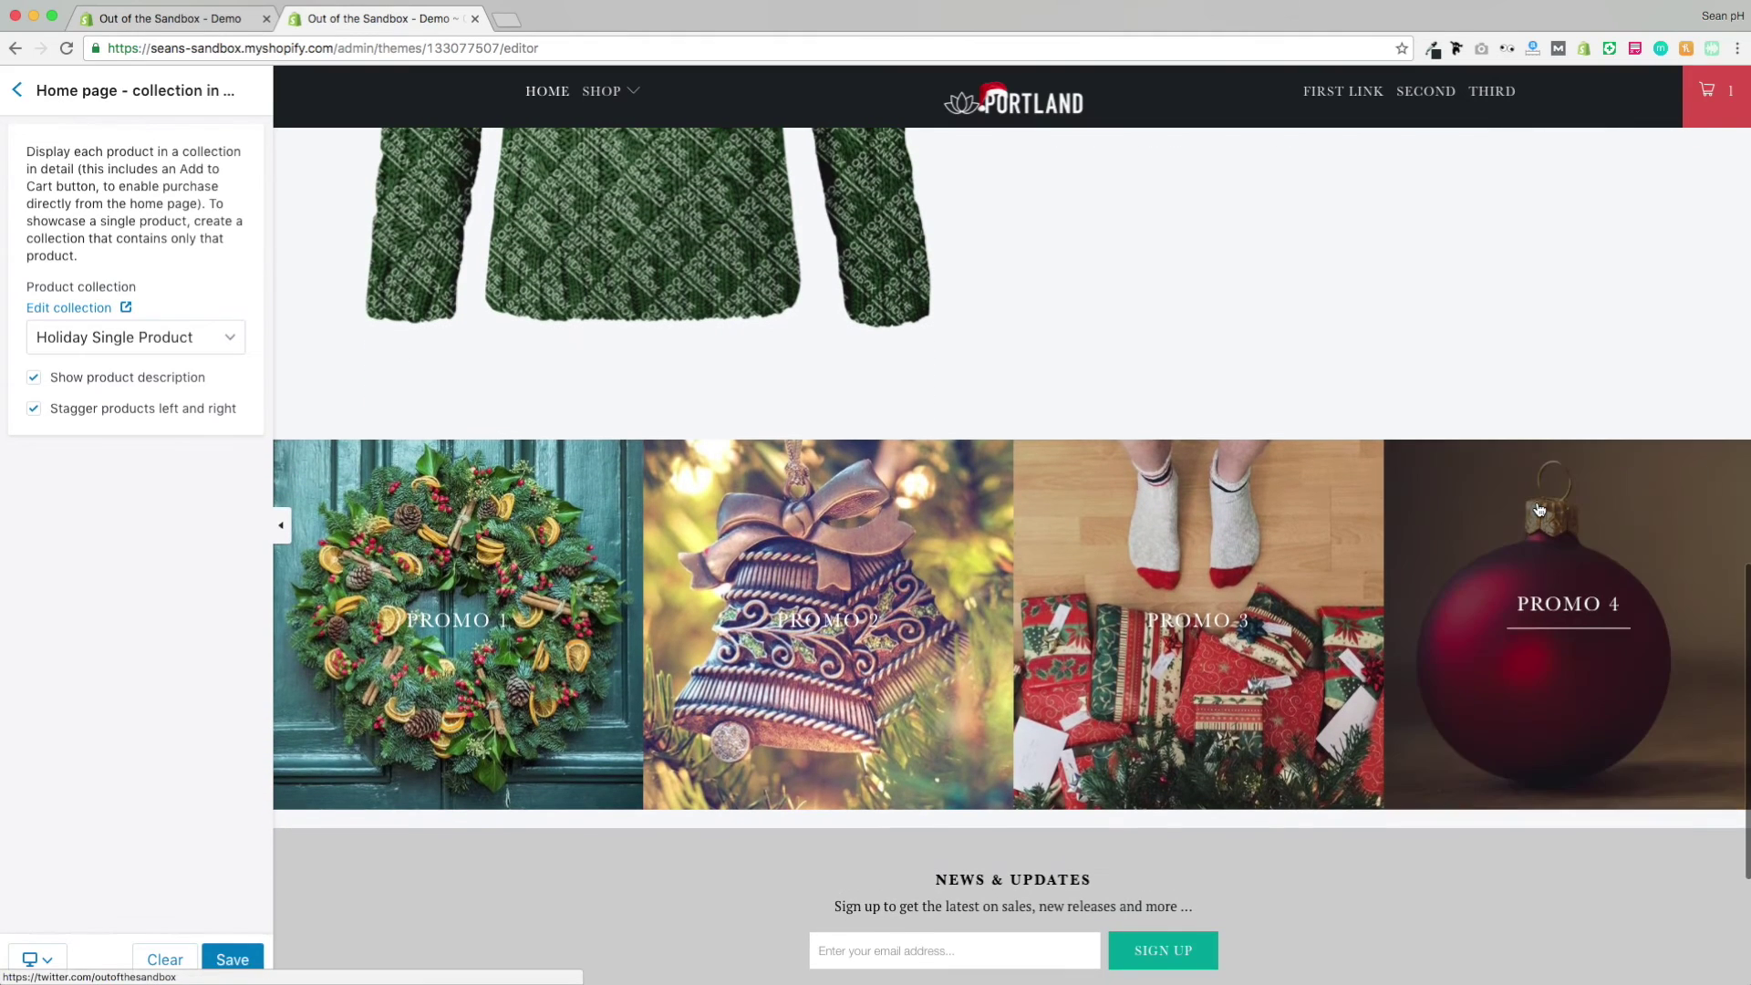
pyautogui.click(14, 89)
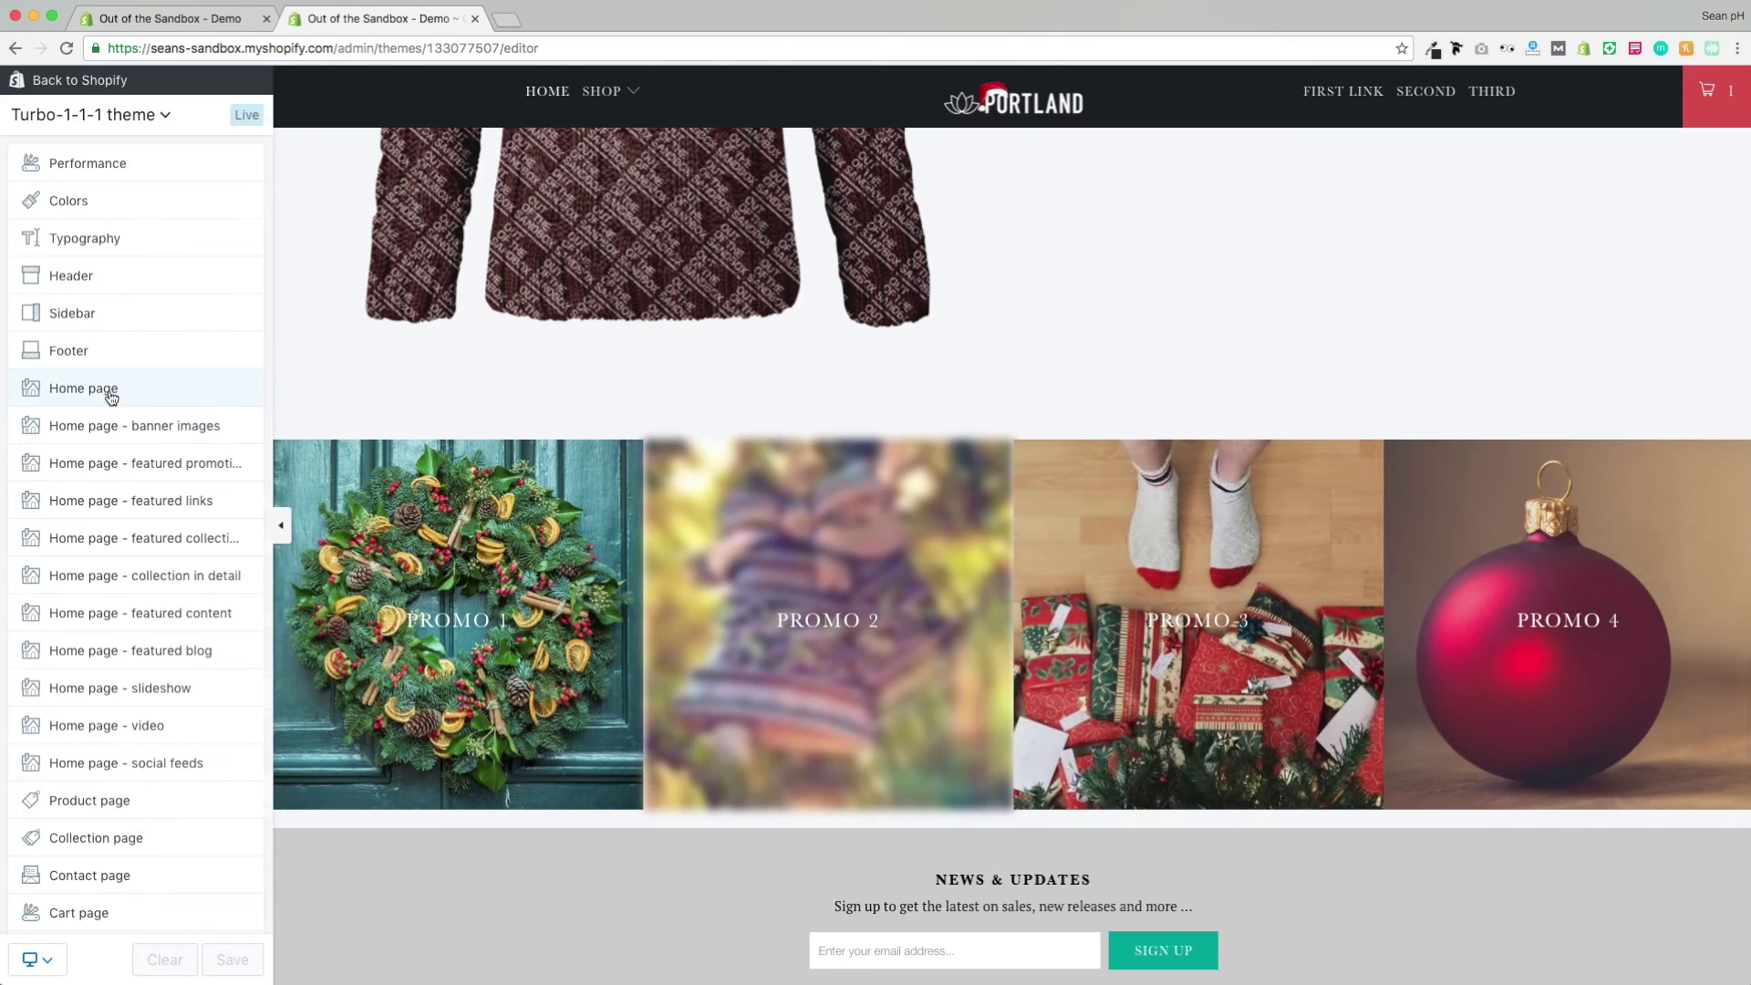
# Set the fourth home page section to Featured collection 1
pyautogui.click(106, 389)
pyautogui.click(96, 450)
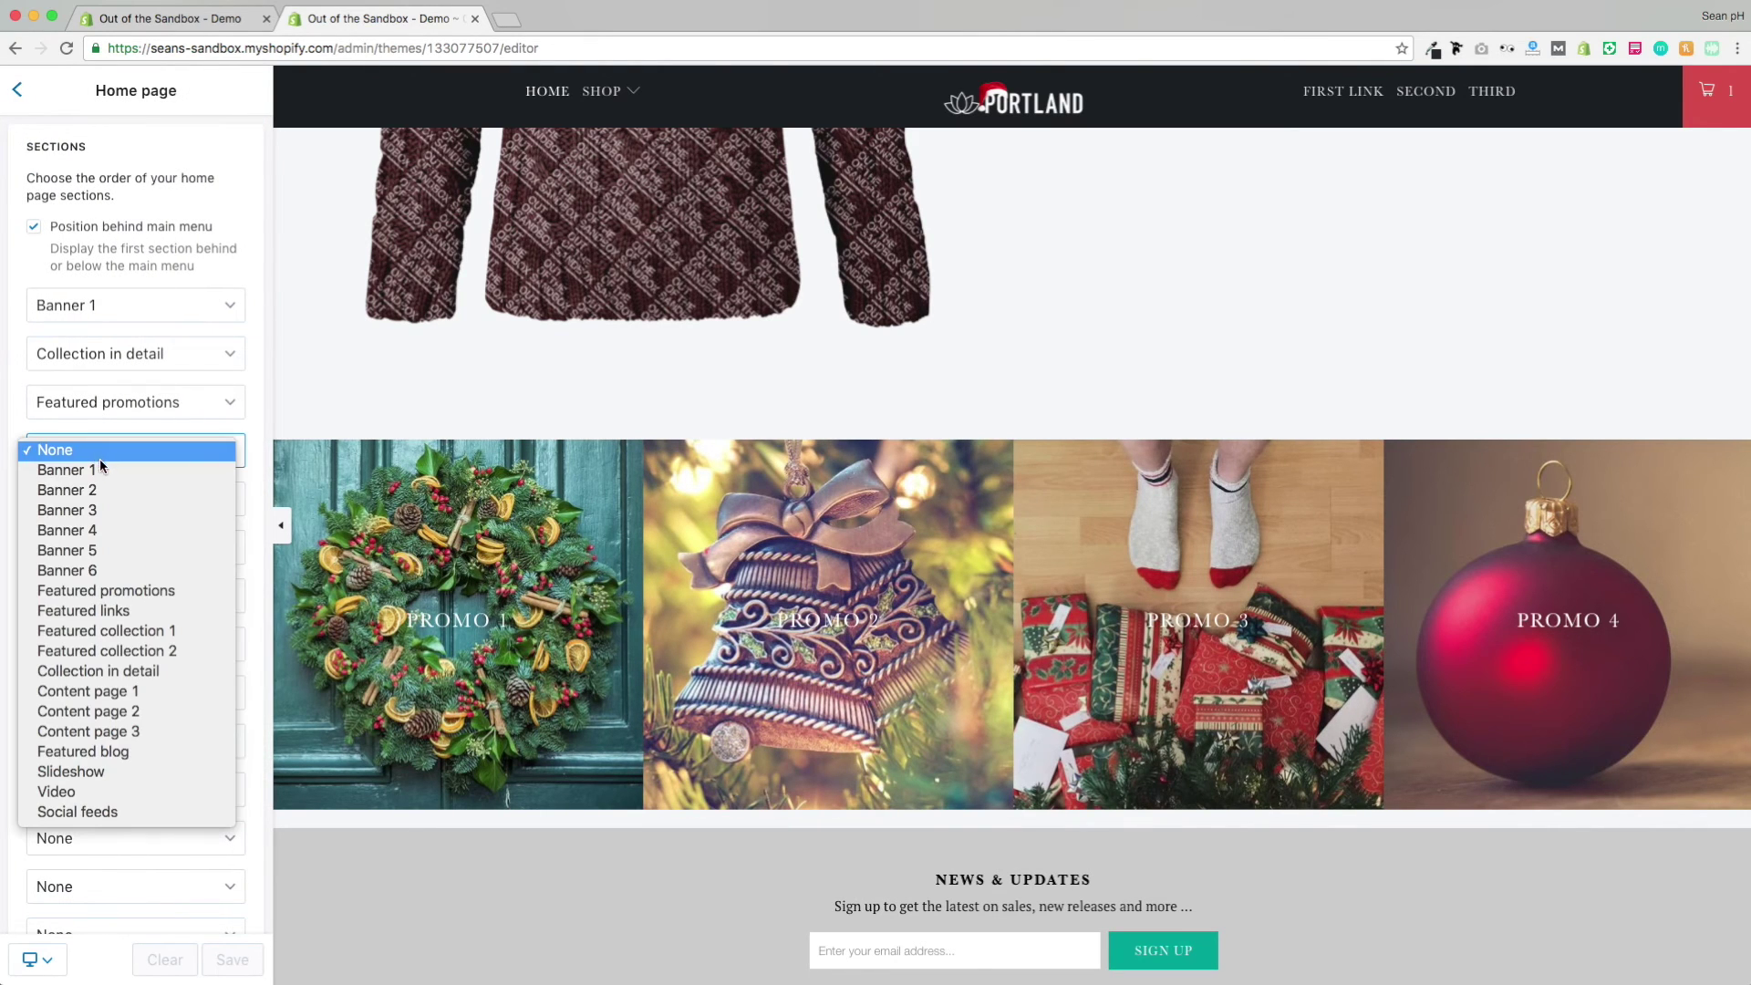
pyautogui.click(141, 632)
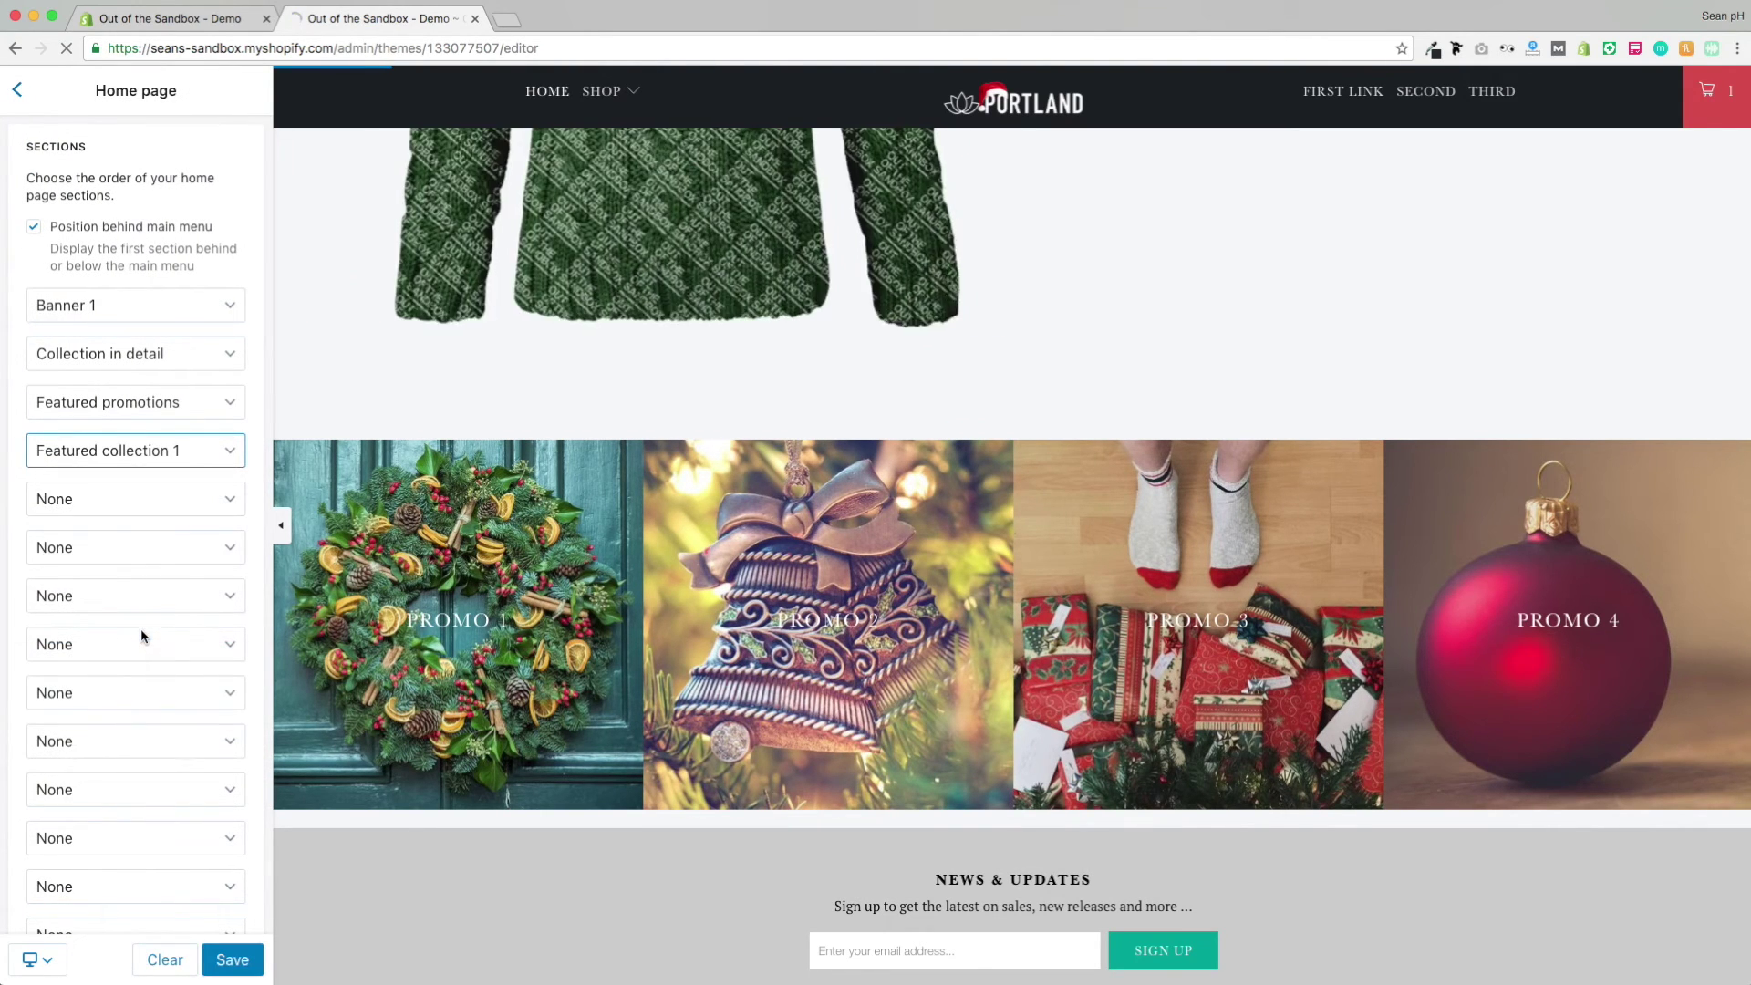
pyautogui.click(17, 90)
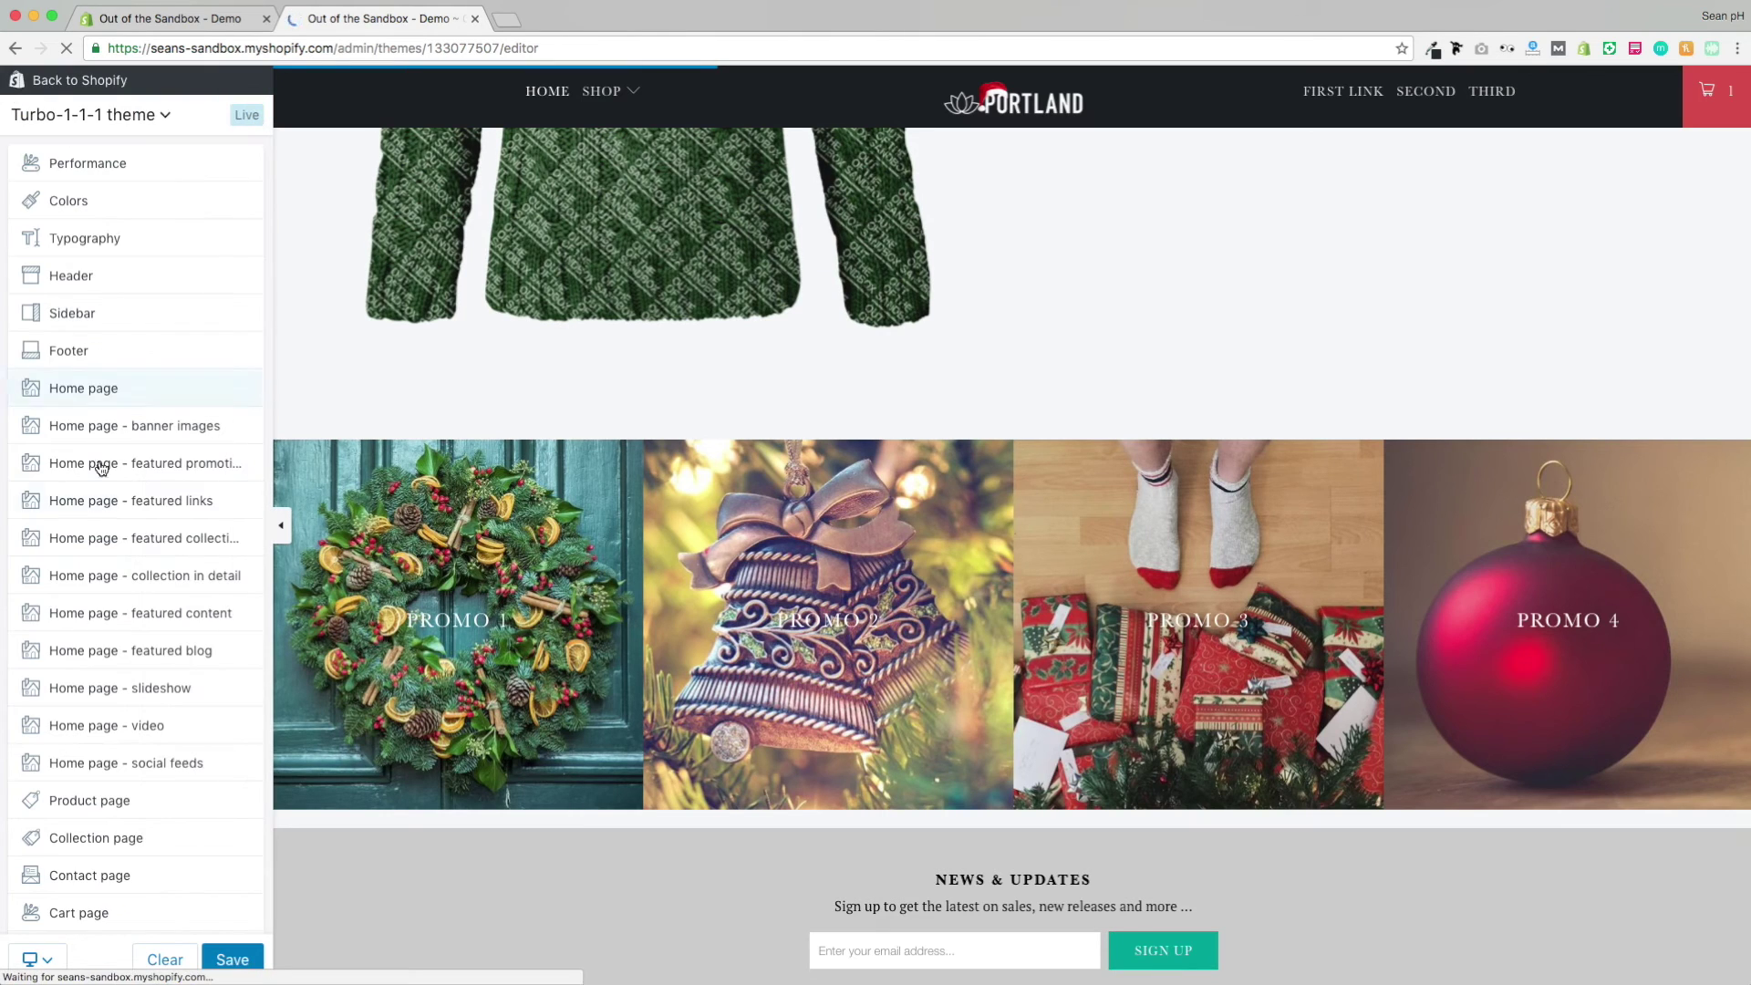
# Choose Holiday Collection for the Featured collection 1 section and scroll the preview to check it
pyautogui.click(164, 550)
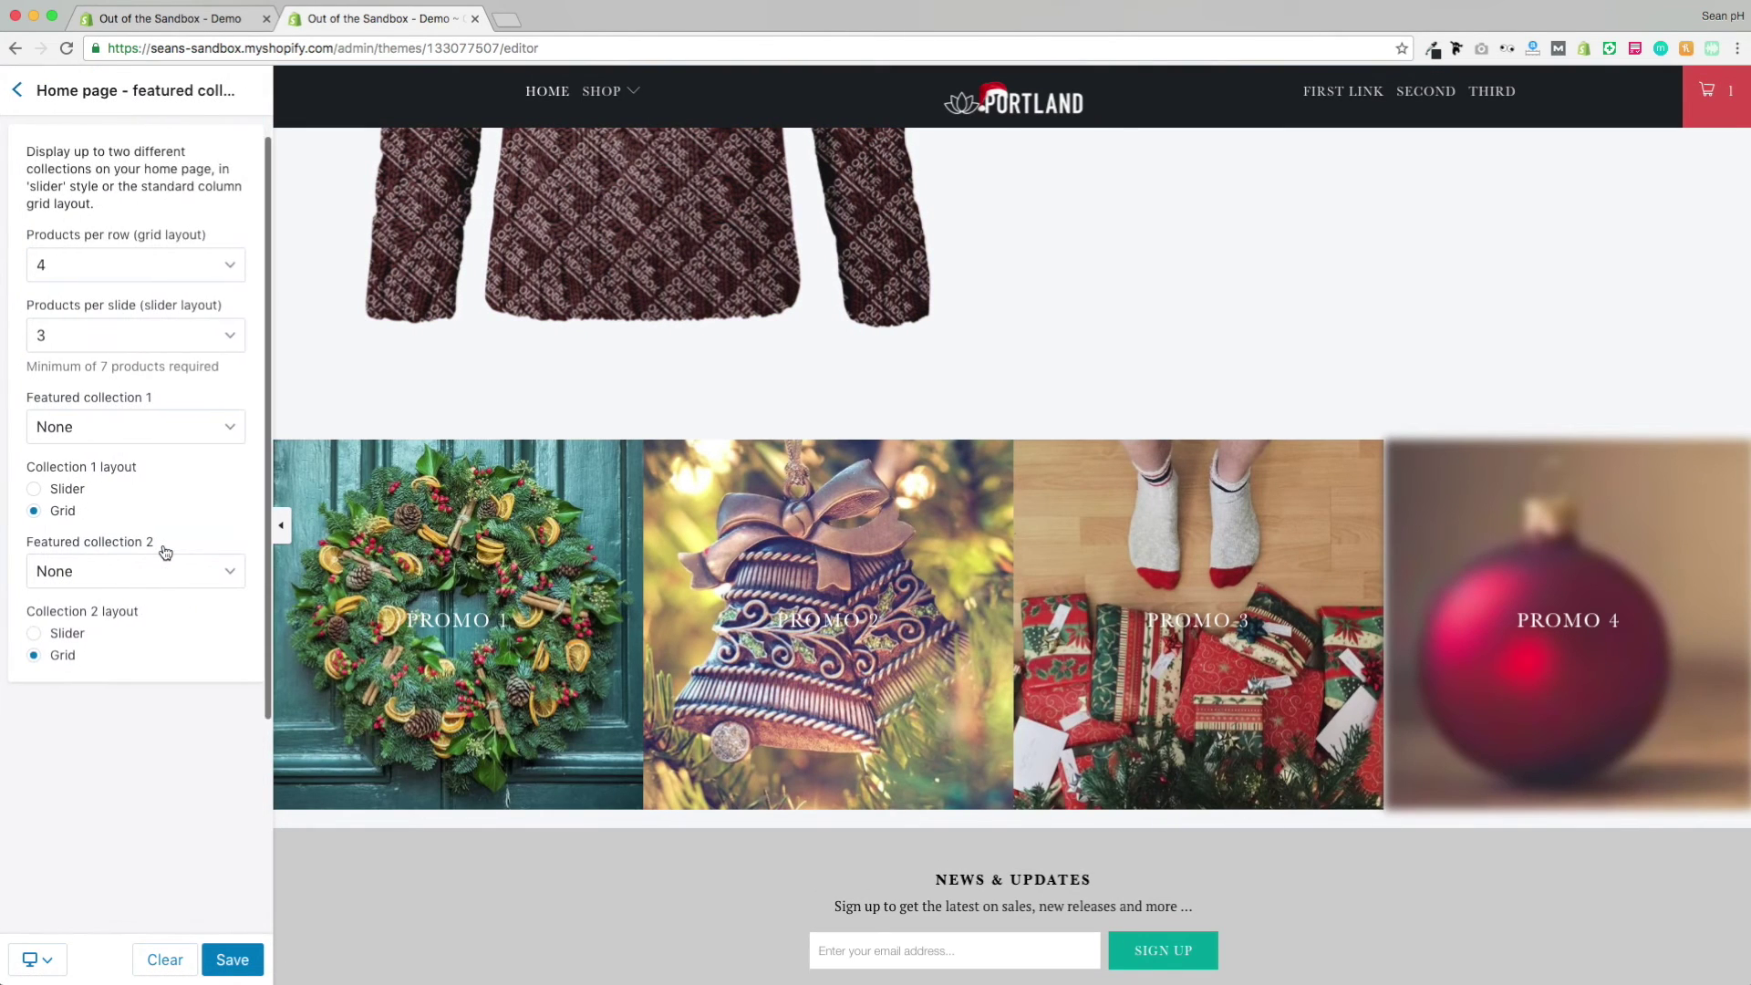
pyautogui.click(161, 429)
pyautogui.scroll(-3, 152, 591)
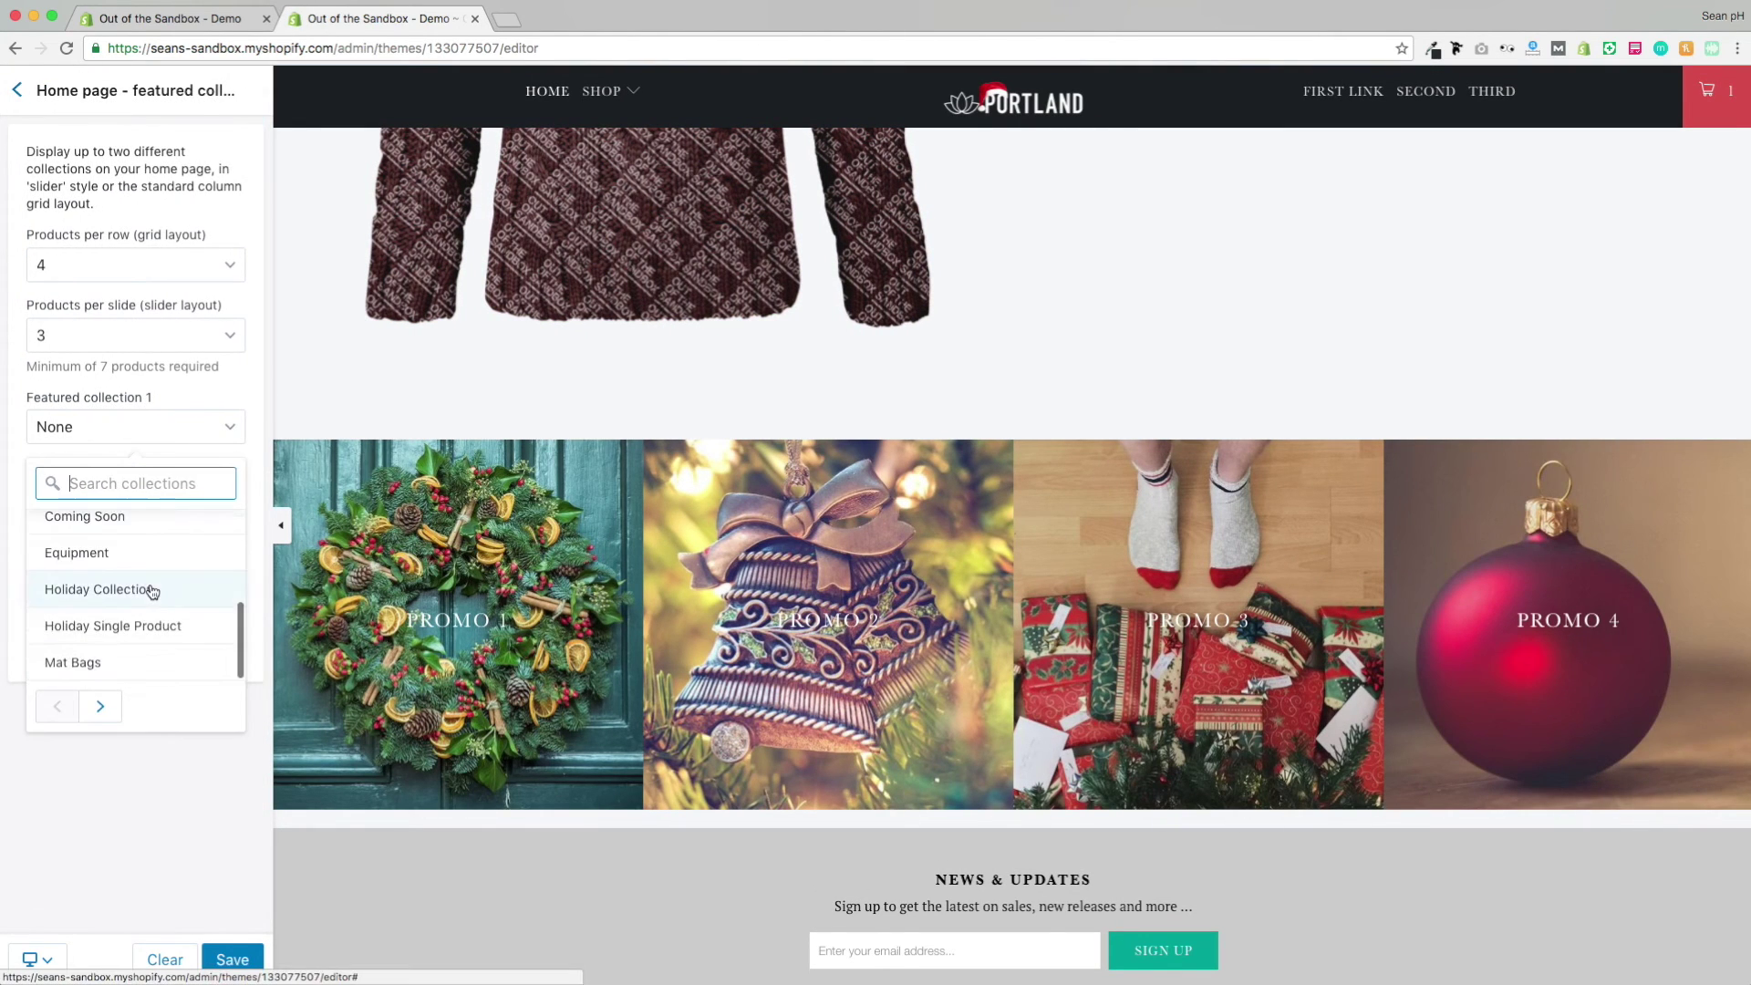
pyautogui.click(113, 591)
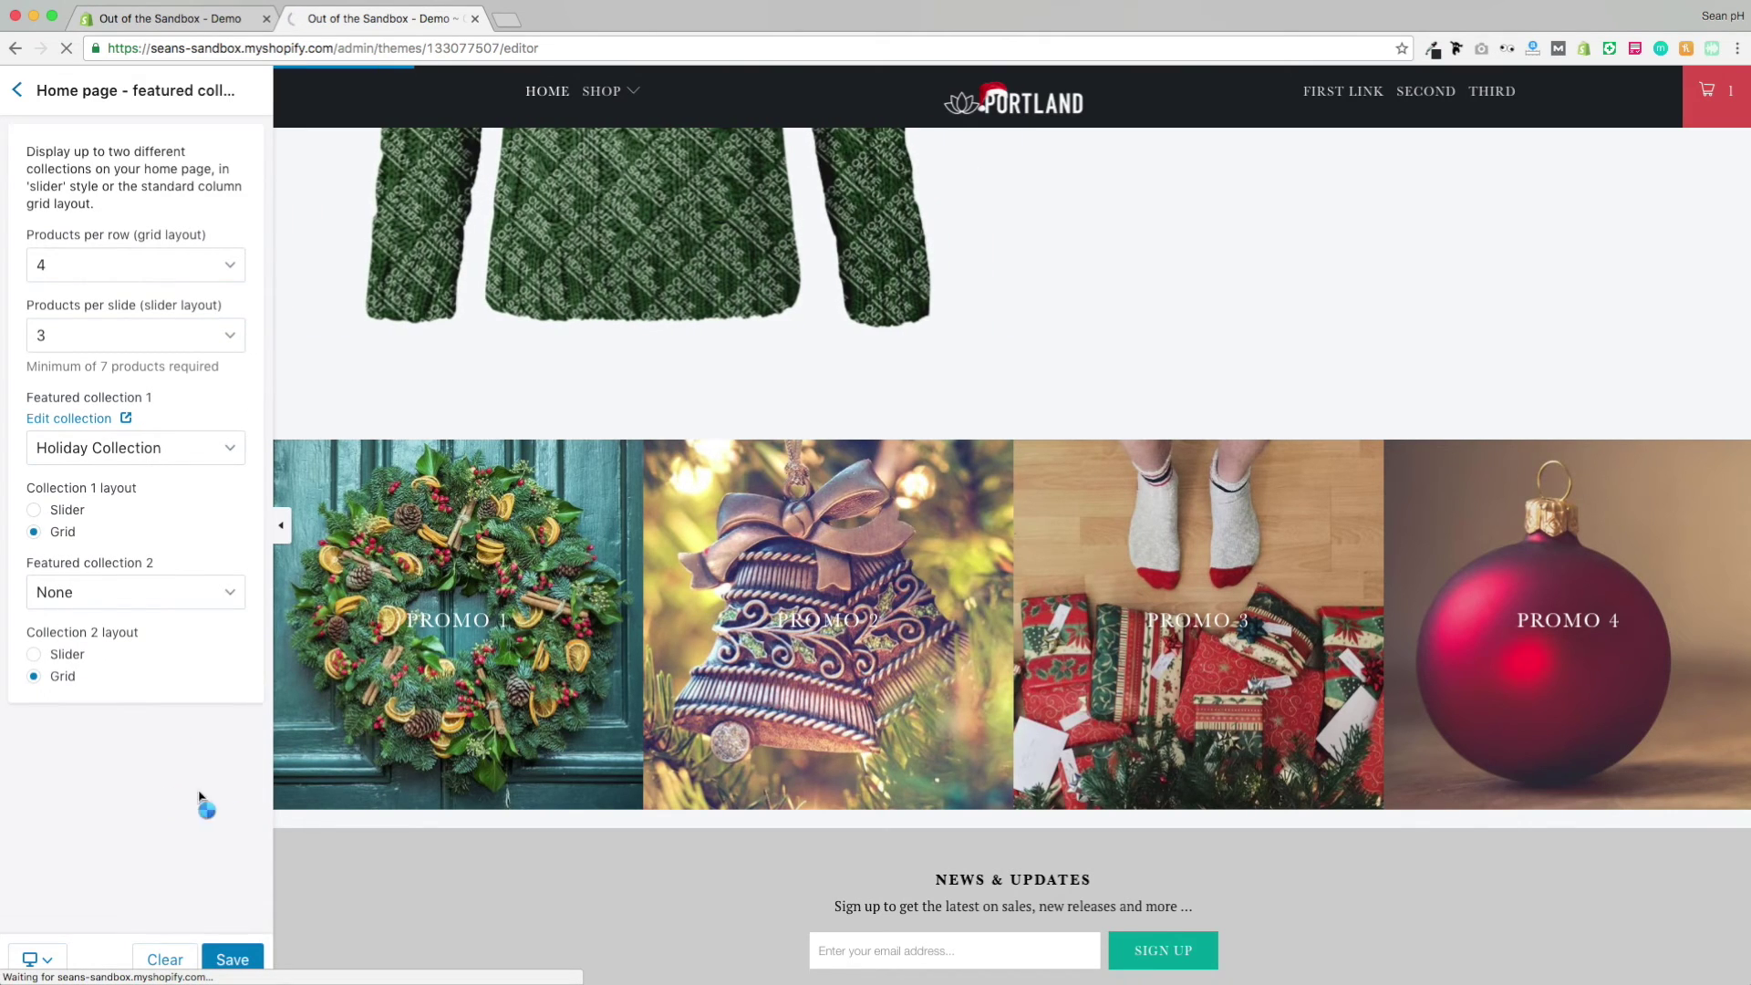
pyautogui.scroll(-5, 1232, 354)
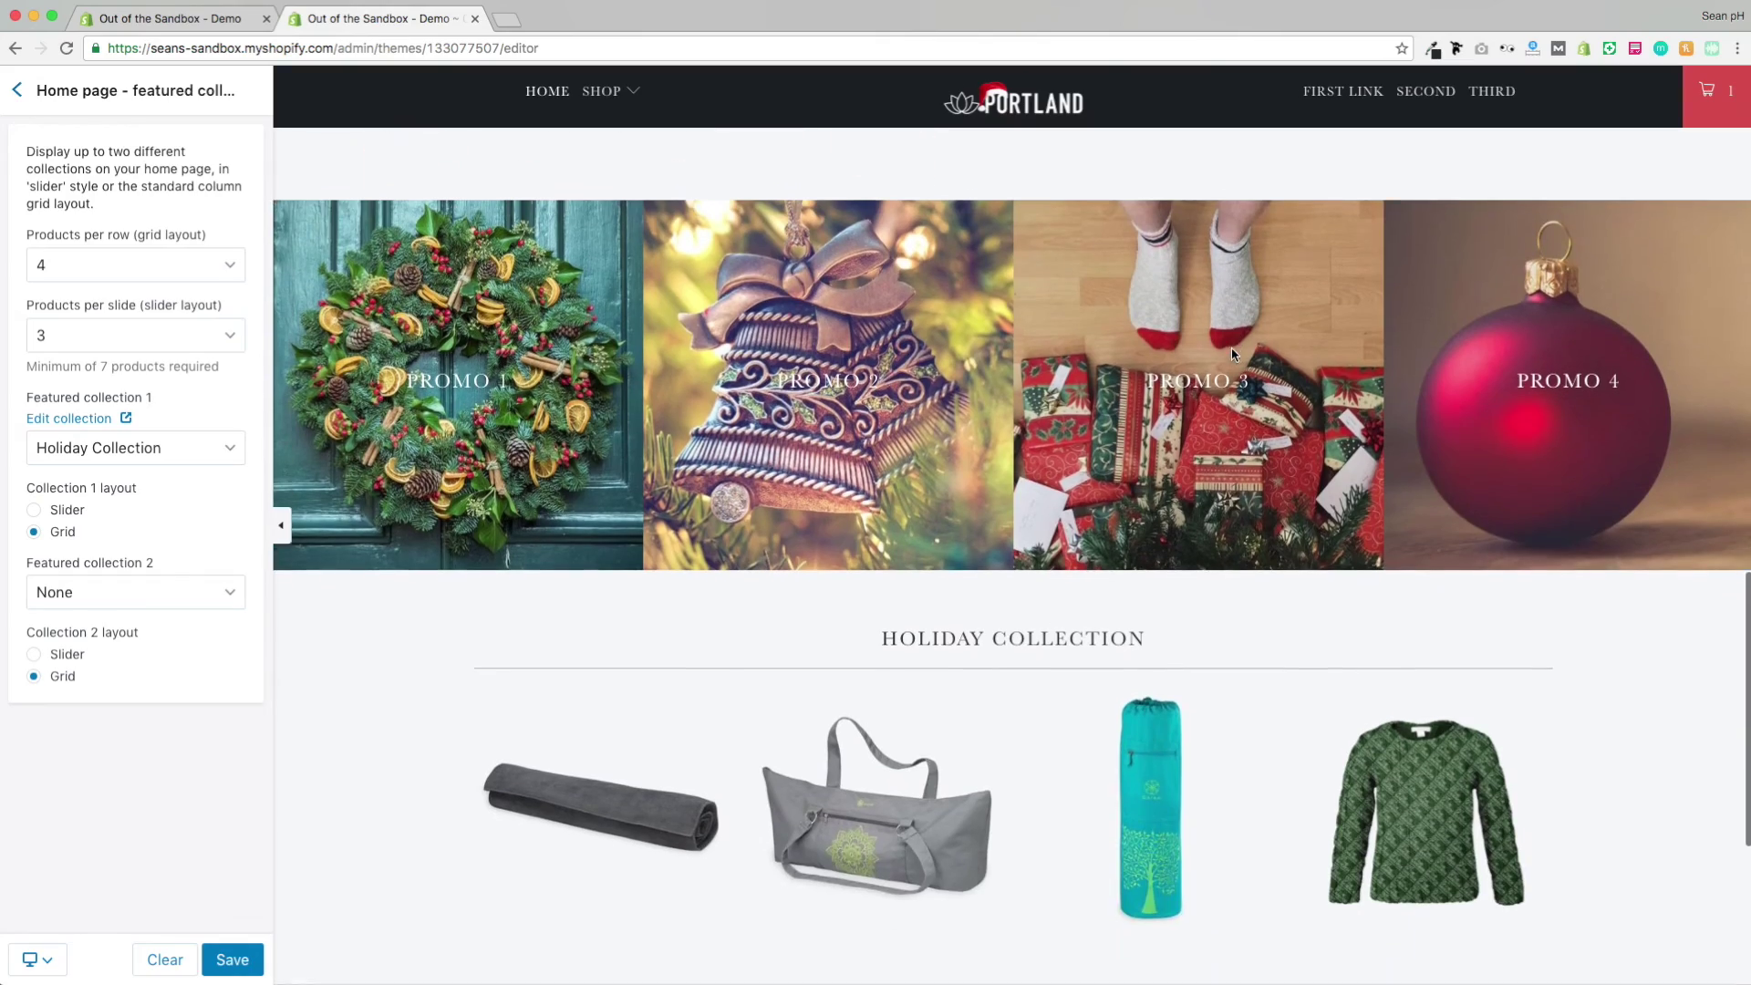
pyautogui.scroll(-1, 1232, 355)
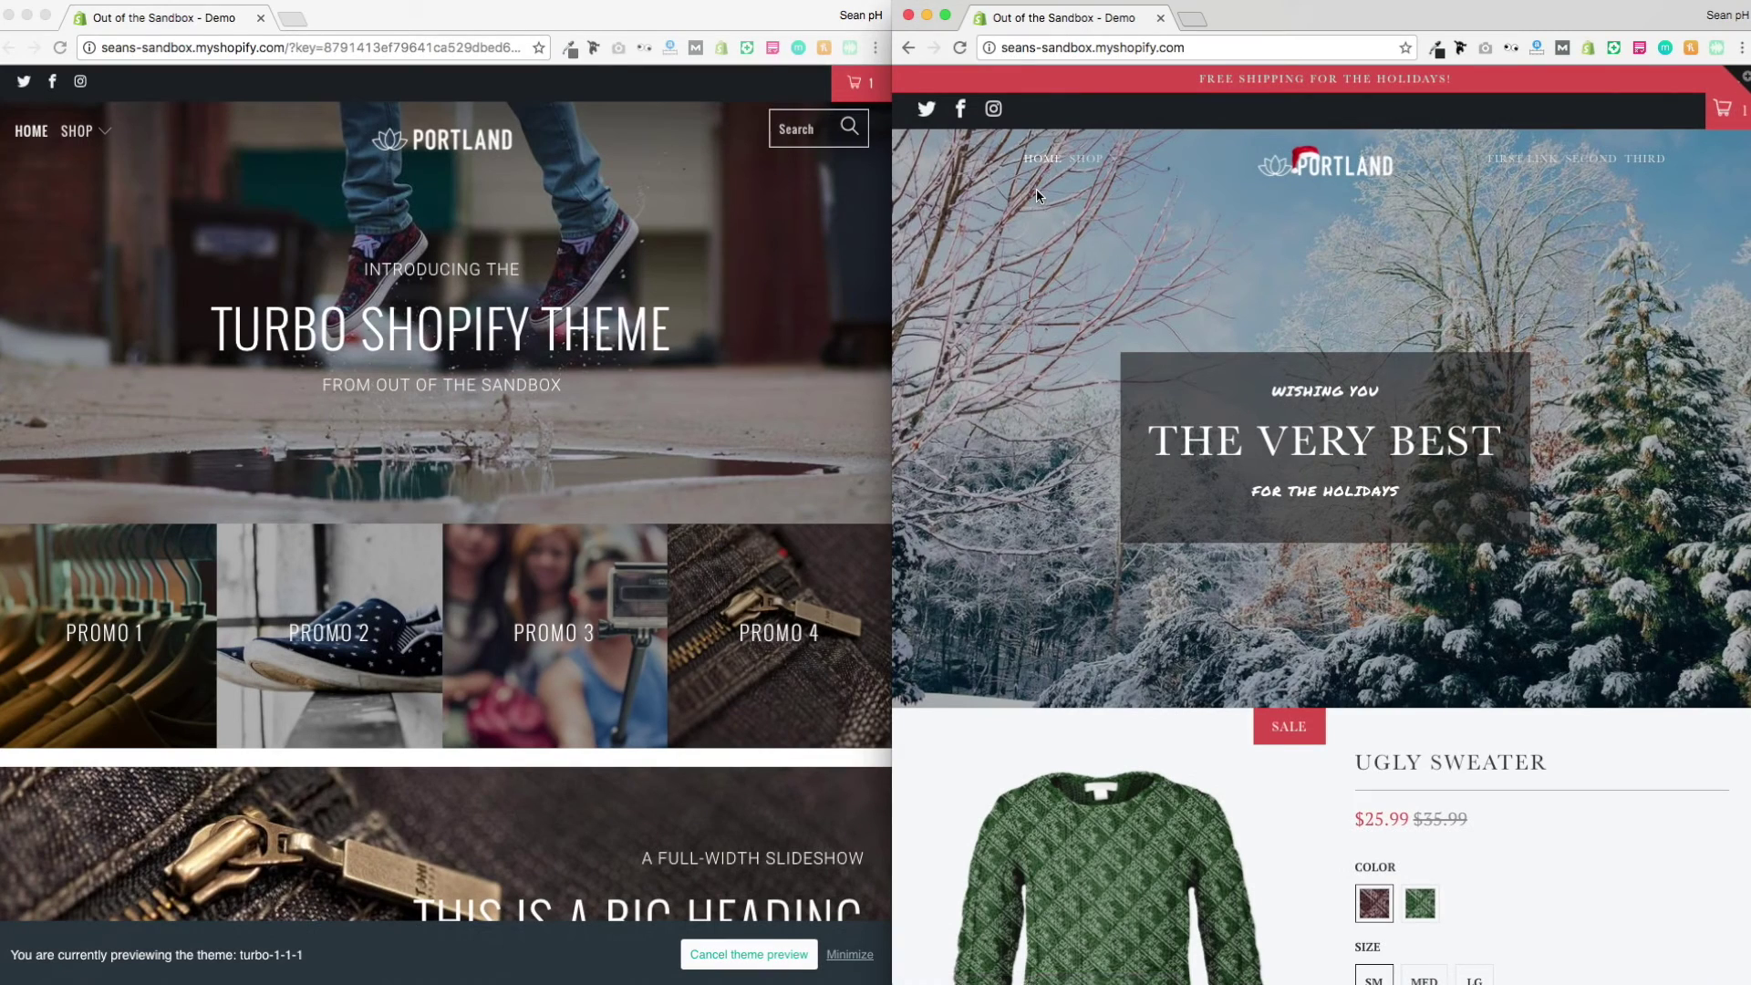
# Scroll through the live holiday home page beside the original Turbo preview to compare them
pyautogui.scroll(-8, 1036, 189)
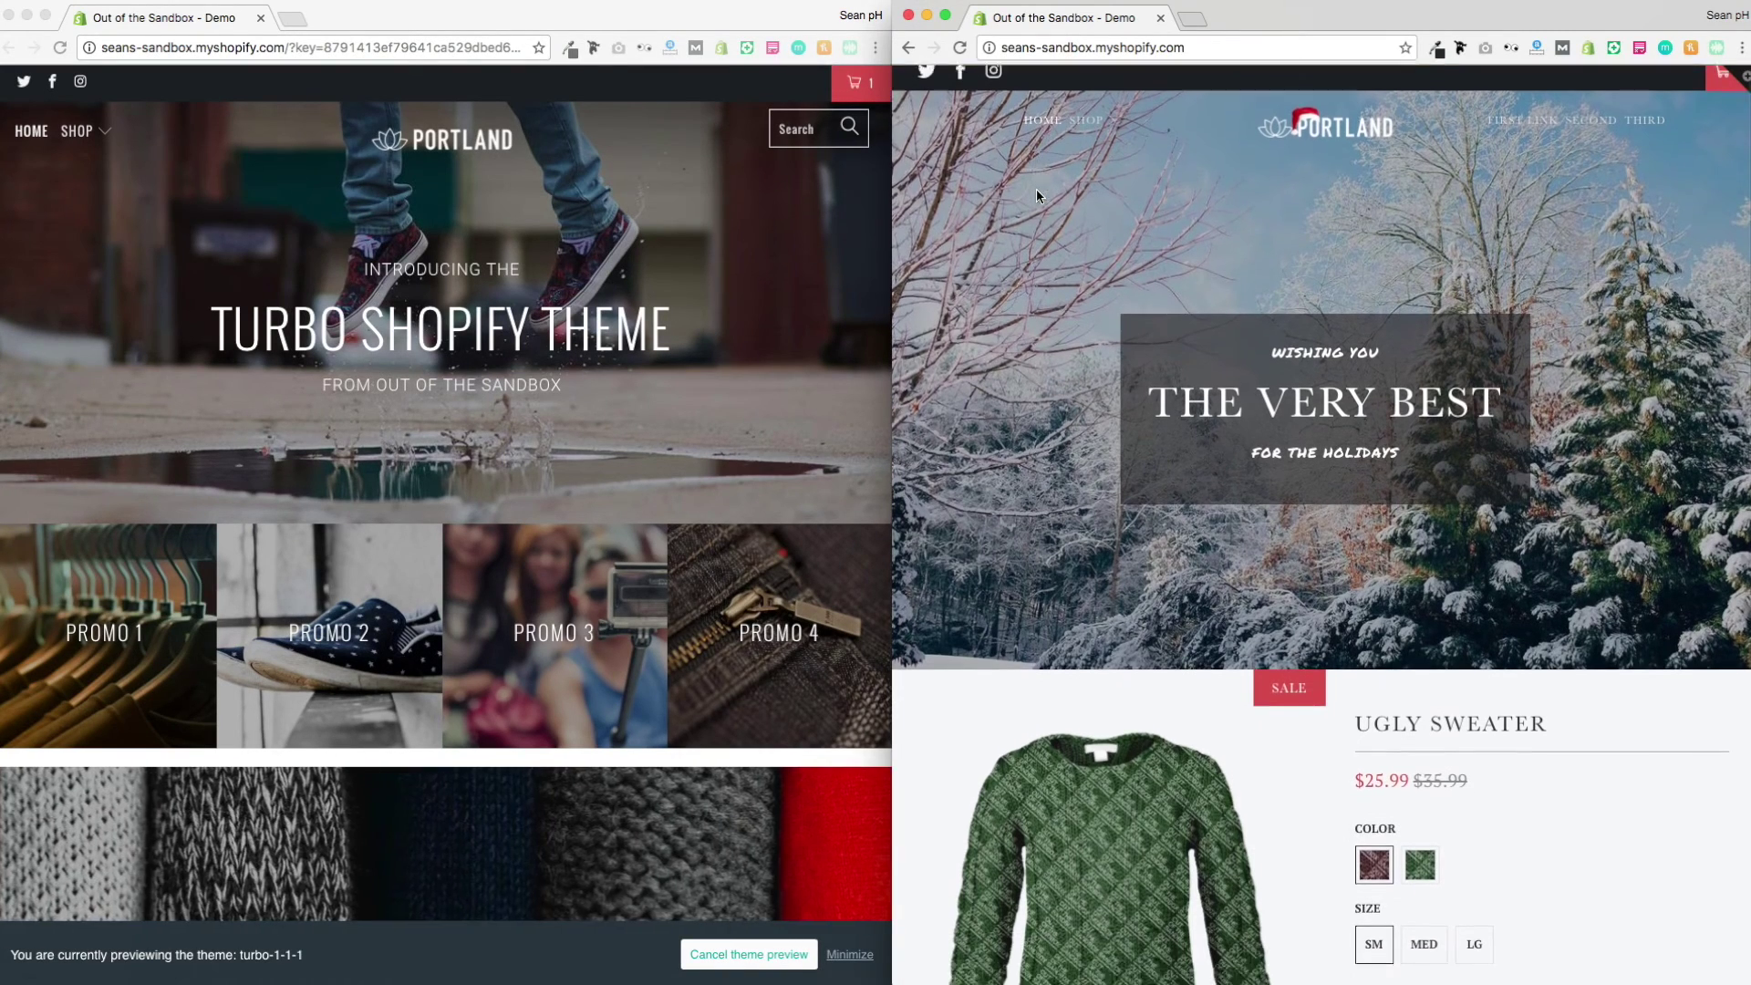
pyautogui.scroll(-8, 1037, 196)
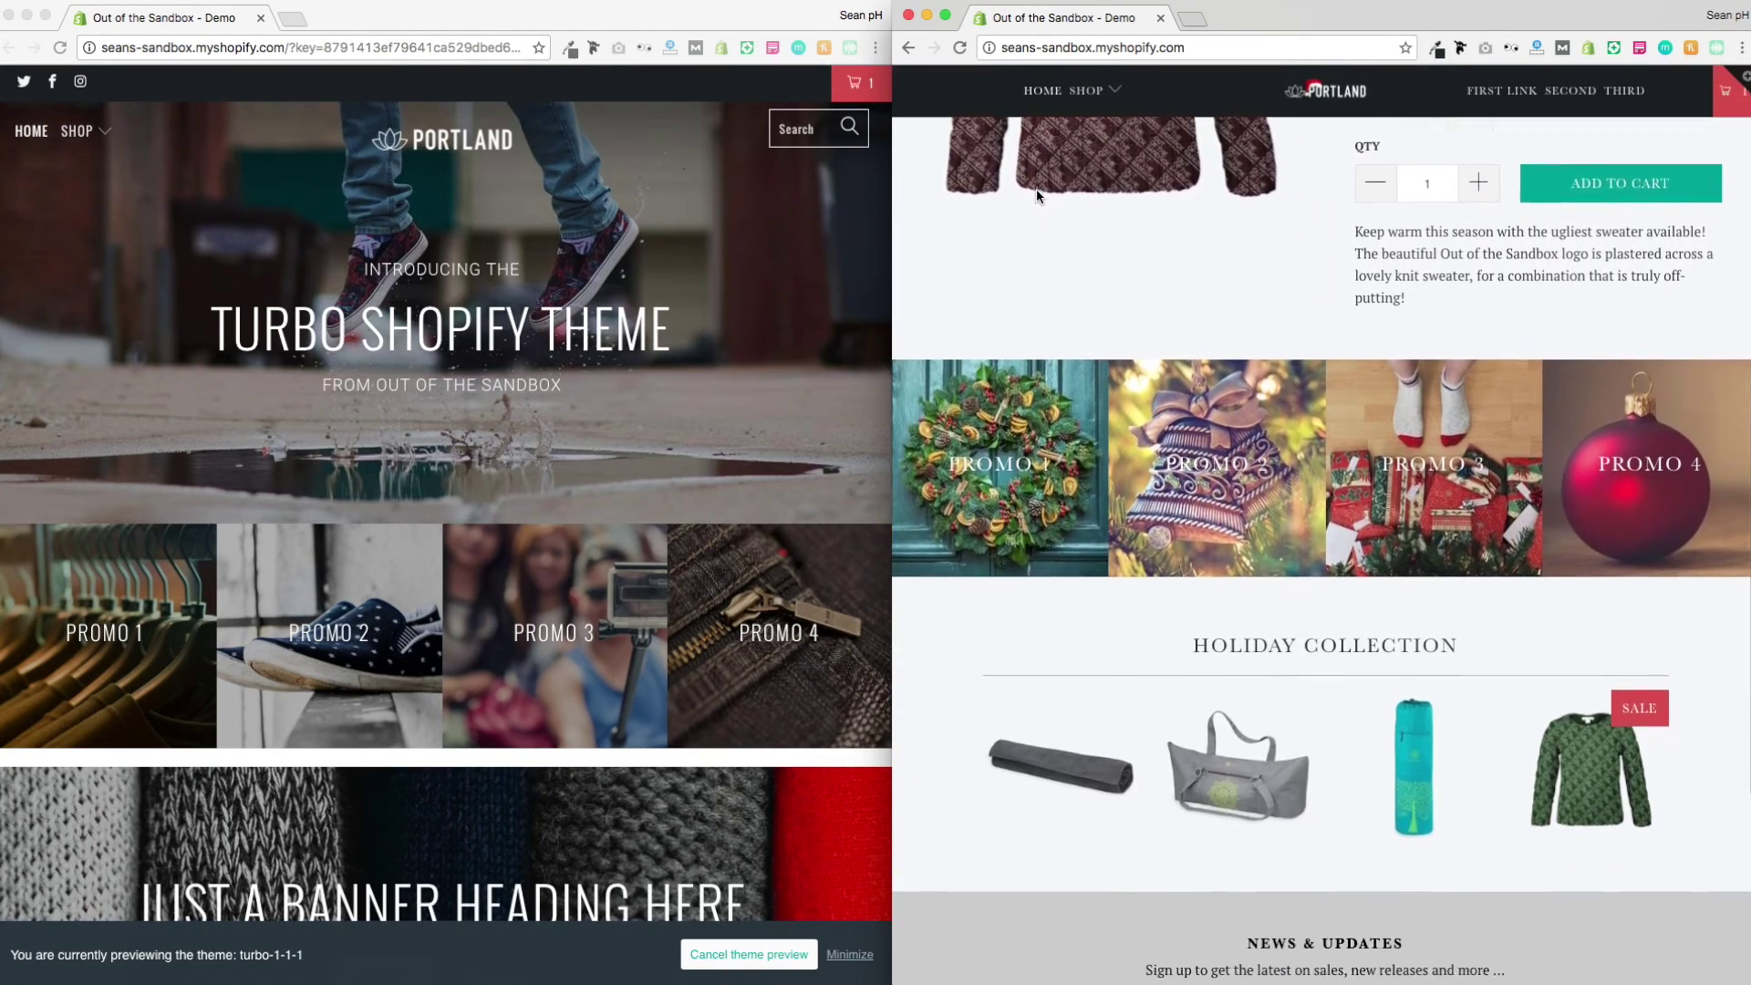
pyautogui.scroll(16, 1037, 195)
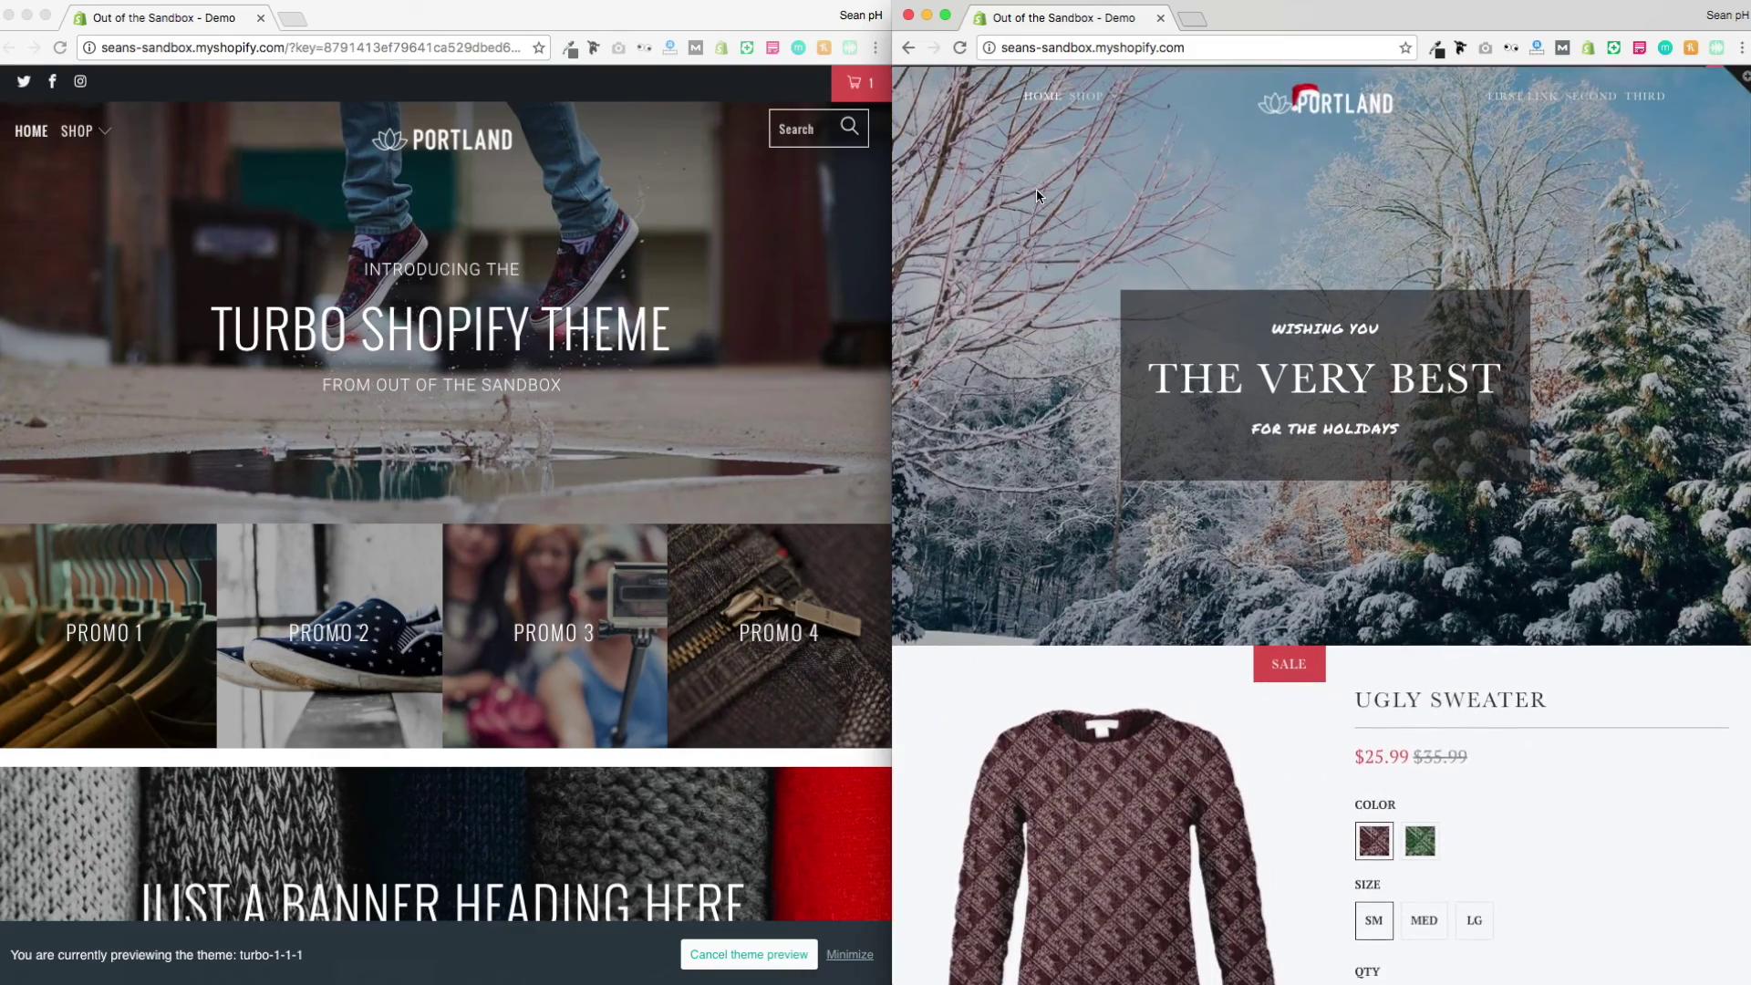